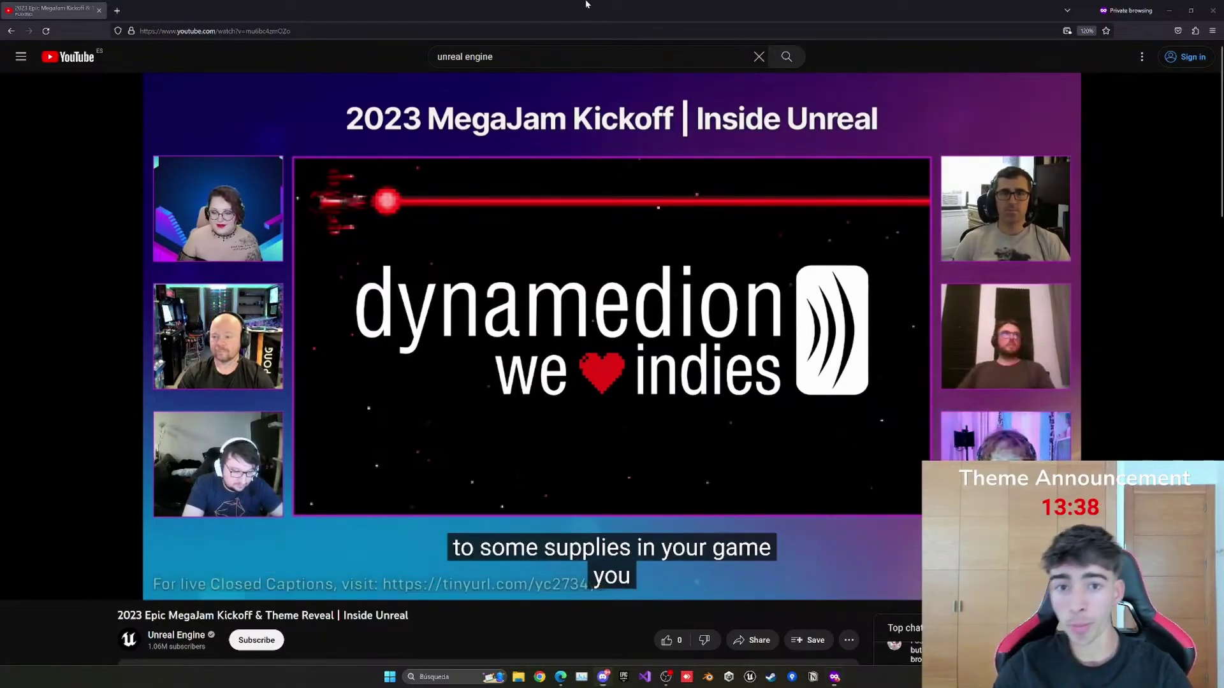
# Step: Leave the MegaJam YouTube stream and bring up the 2023 Epic Megajam Miro board
pyautogui.moveTo(96, 589)
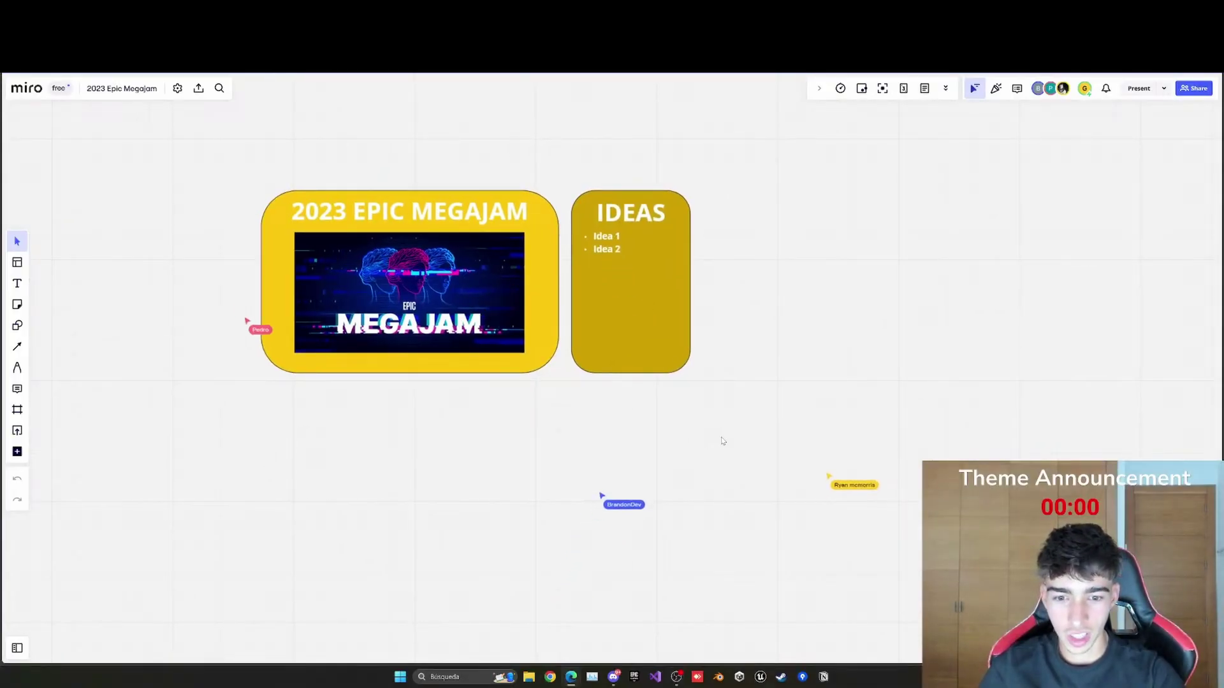
pyautogui.scroll(3, 329, 256)
pyautogui.moveTo(384, 437); pyautogui.dragTo(420, 466)
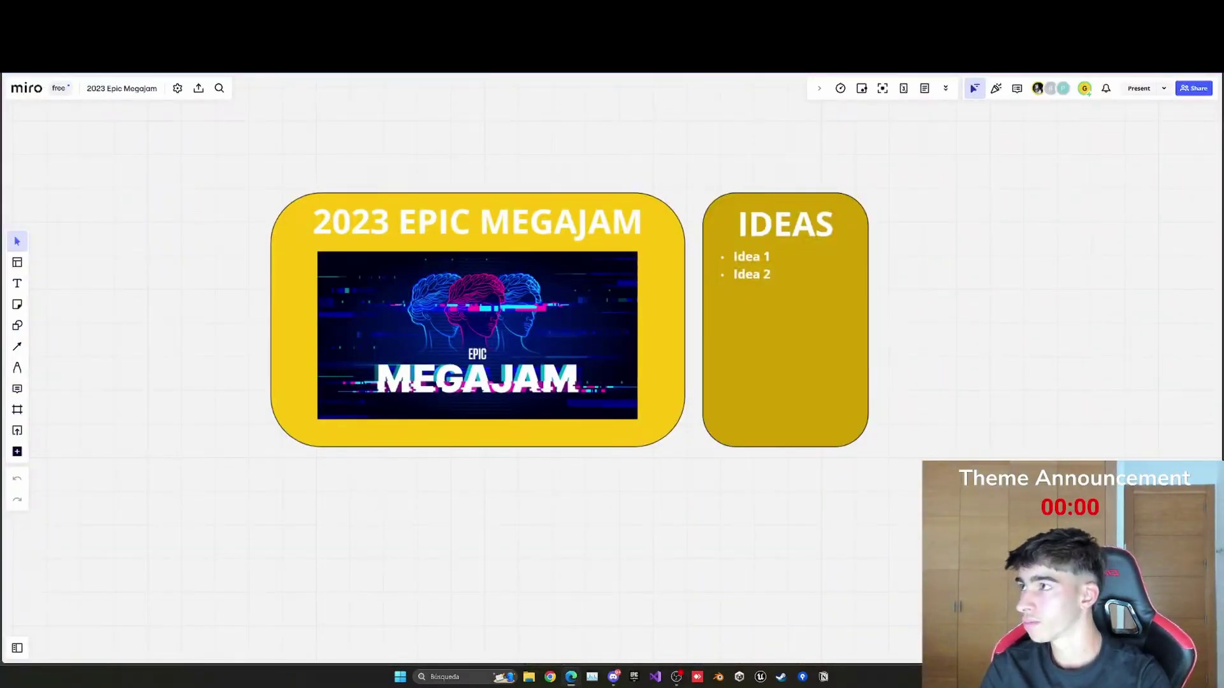
# Step: Replace the Idea 1 and Idea 2 placeholders with 'Ancient temple with advanced tech'
pyautogui.scroll(2, 930, 295)
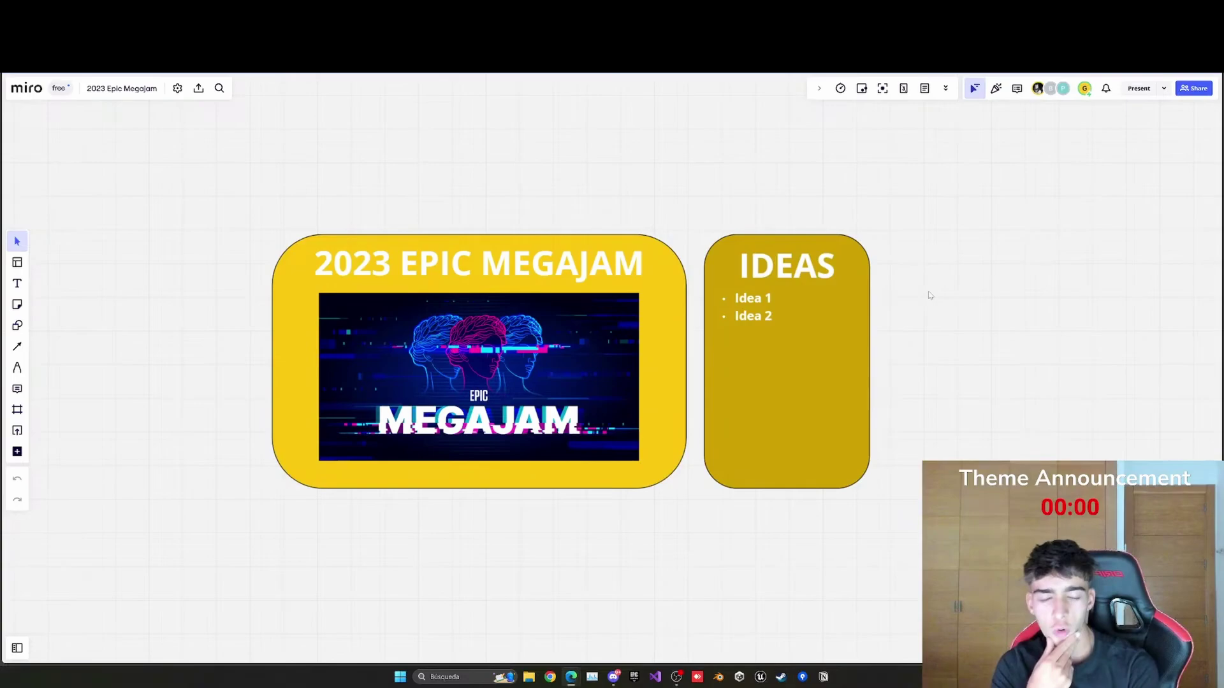
pyautogui.click(769, 320)
pyautogui.keyDown('ctrl'); pyautogui.scroll(2, 774, 323); pyautogui.keyUp('ctrl')
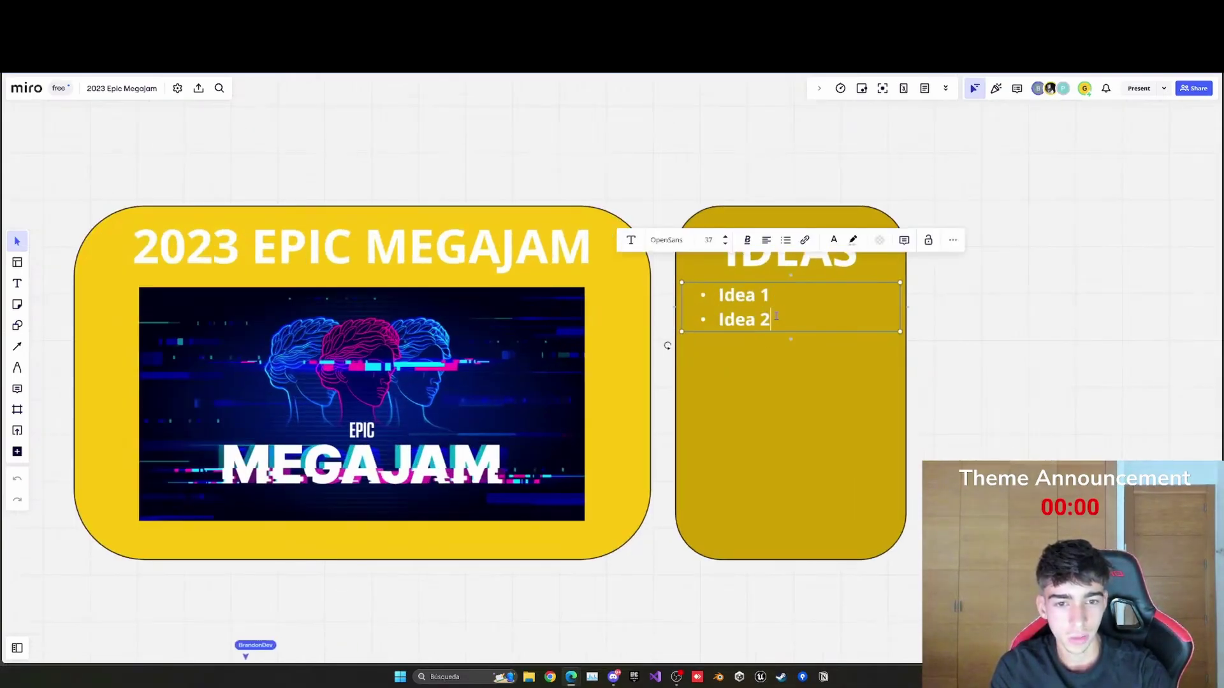
pyautogui.moveTo(773, 322); pyautogui.dragTo(714, 302)
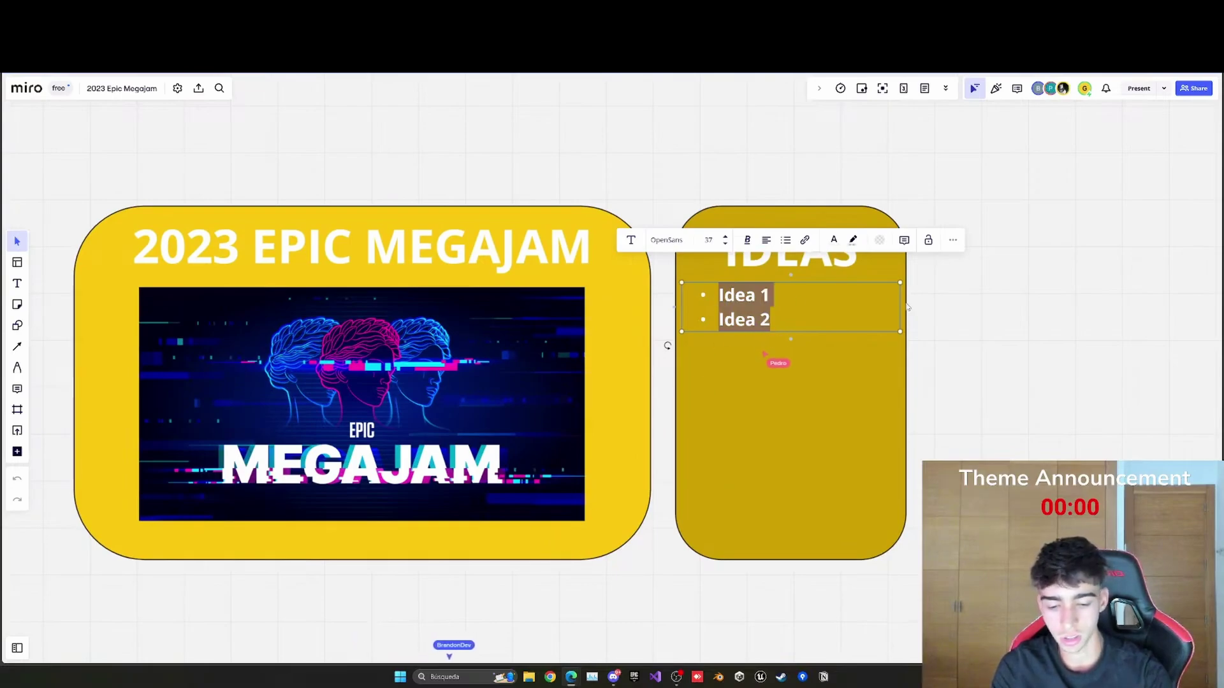
pyautogui.press('BackSpace')
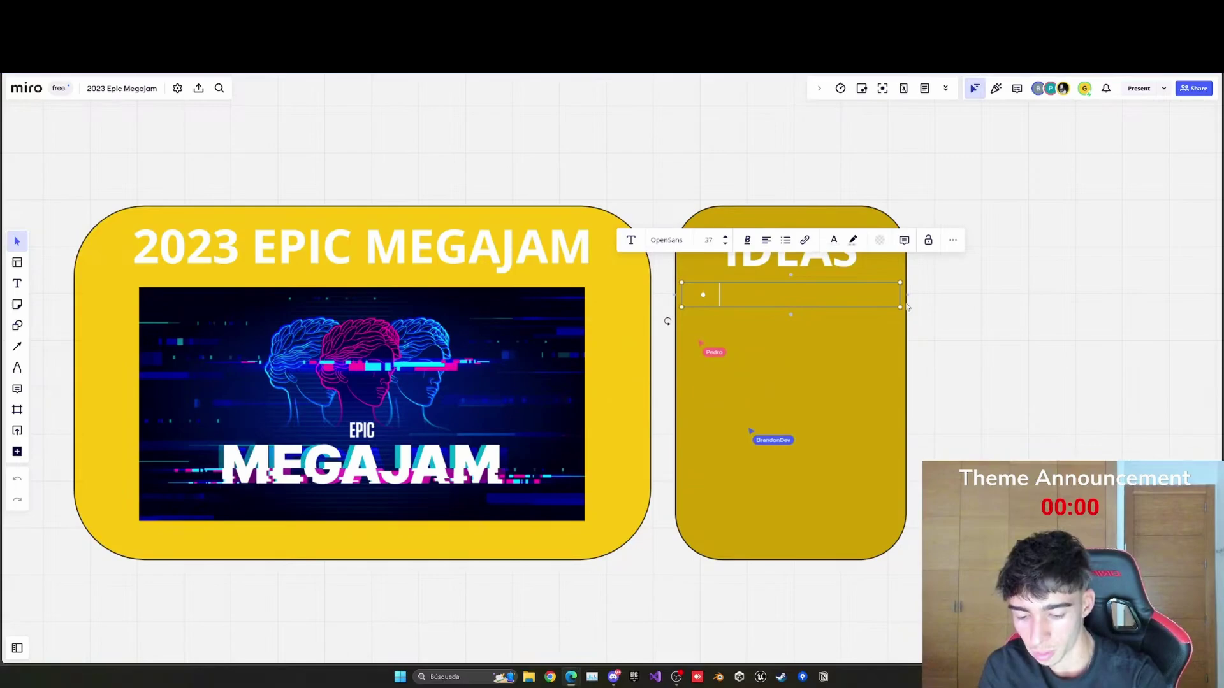
pyautogui.write('Ancient tyemple')
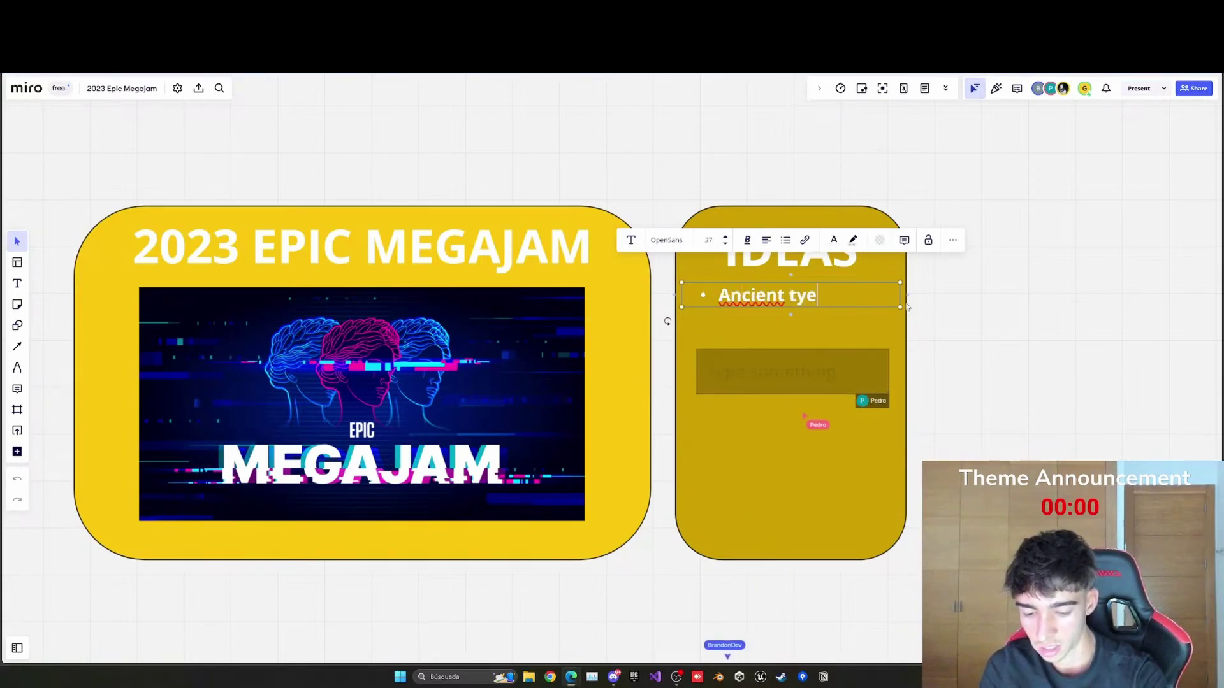
pyautogui.press('BackSpace')
pyautogui.press('BackSpace')
pyautogui.press('BackSpace')
pyautogui.press('BackSpace')
pyautogui.press('BackSpace')
pyautogui.press('BackSpace')
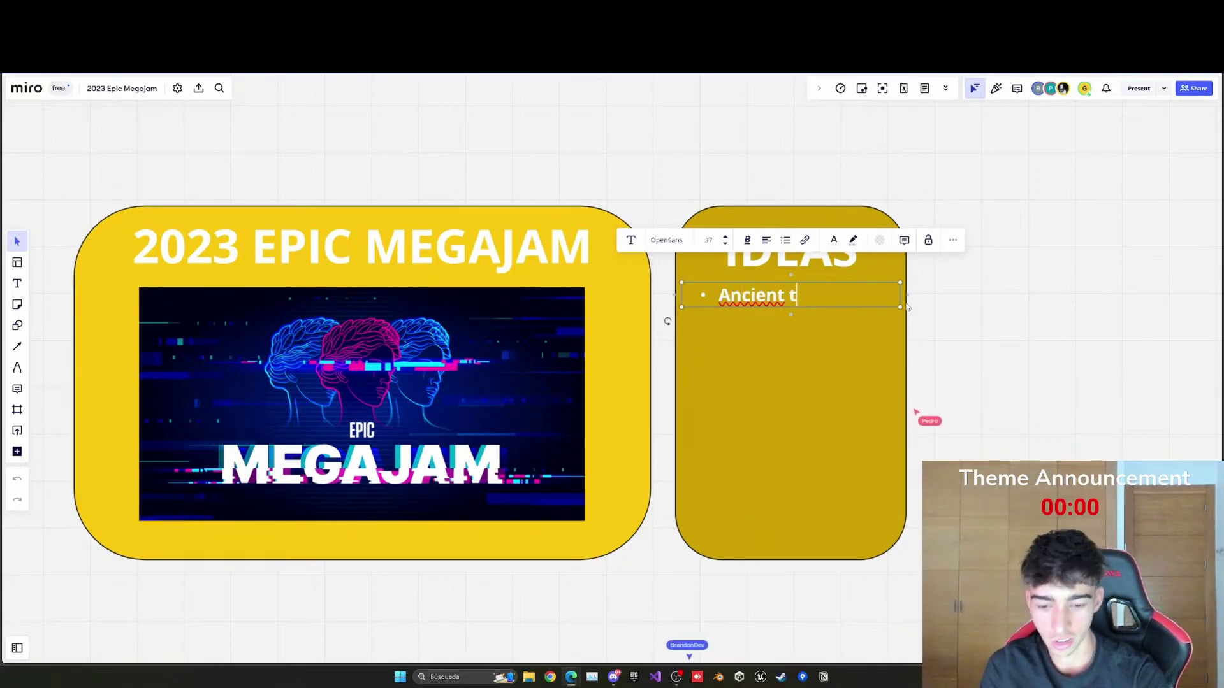
pyautogui.write('emple with advan')
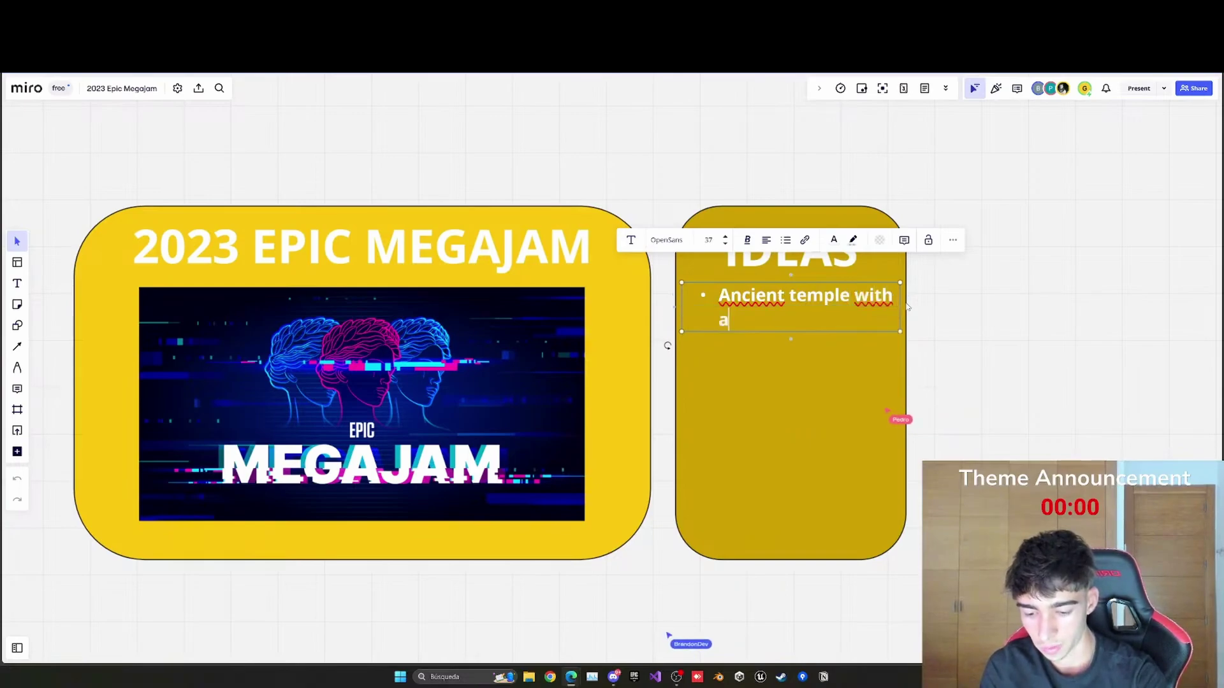
pyautogui.write('ced tech')
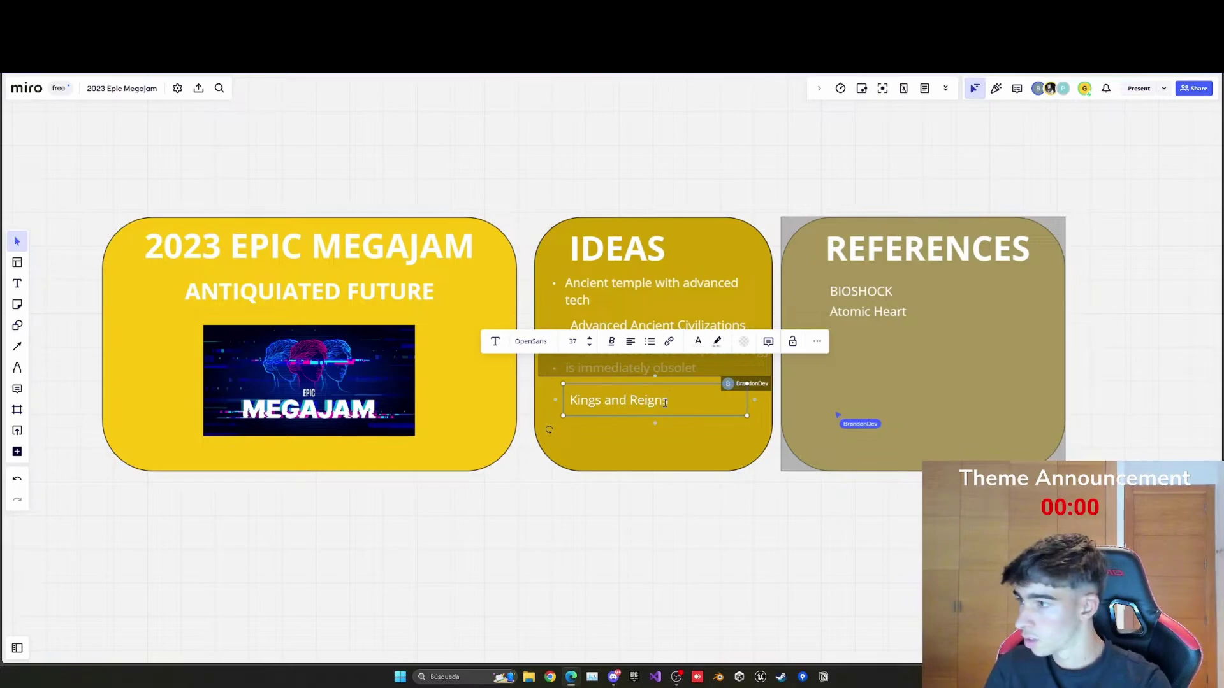
# Step: Add the 'Kings and Reigns on a futuristic/modern environment' idea and paste the Time Amulet paragraph
pyautogui.write('a futuristic')
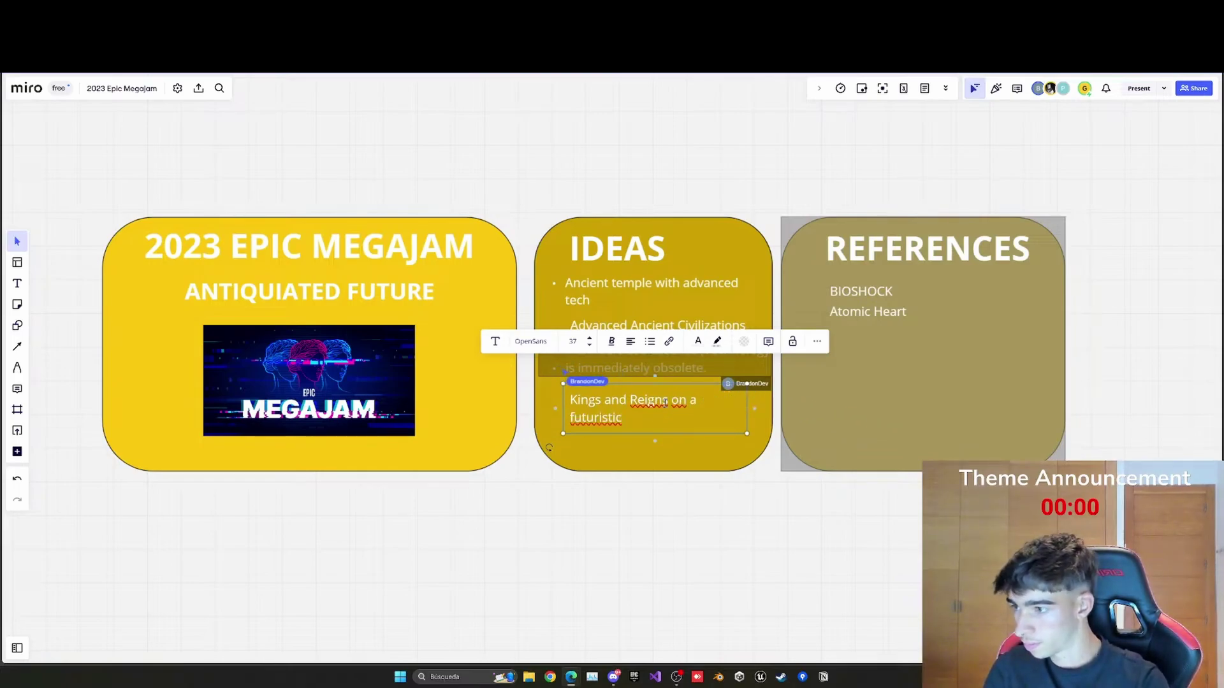
pyautogui.press('BackSpace')
pyautogui.write('/modern e')
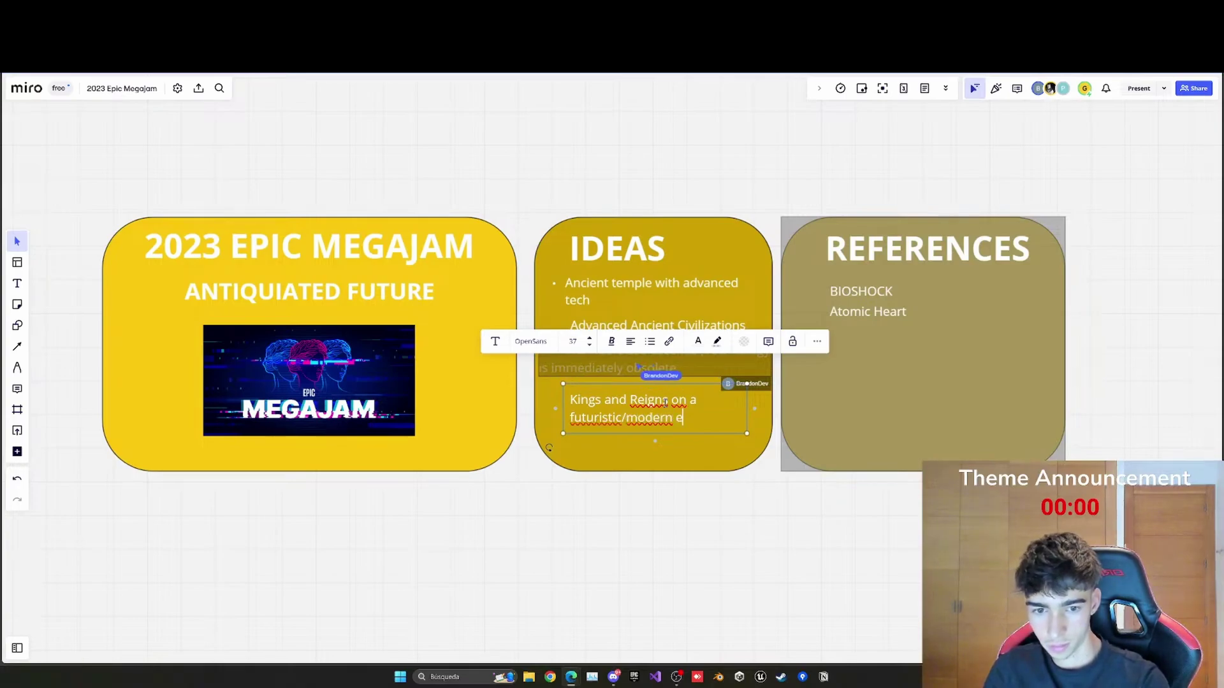
pyautogui.write('nvironment')
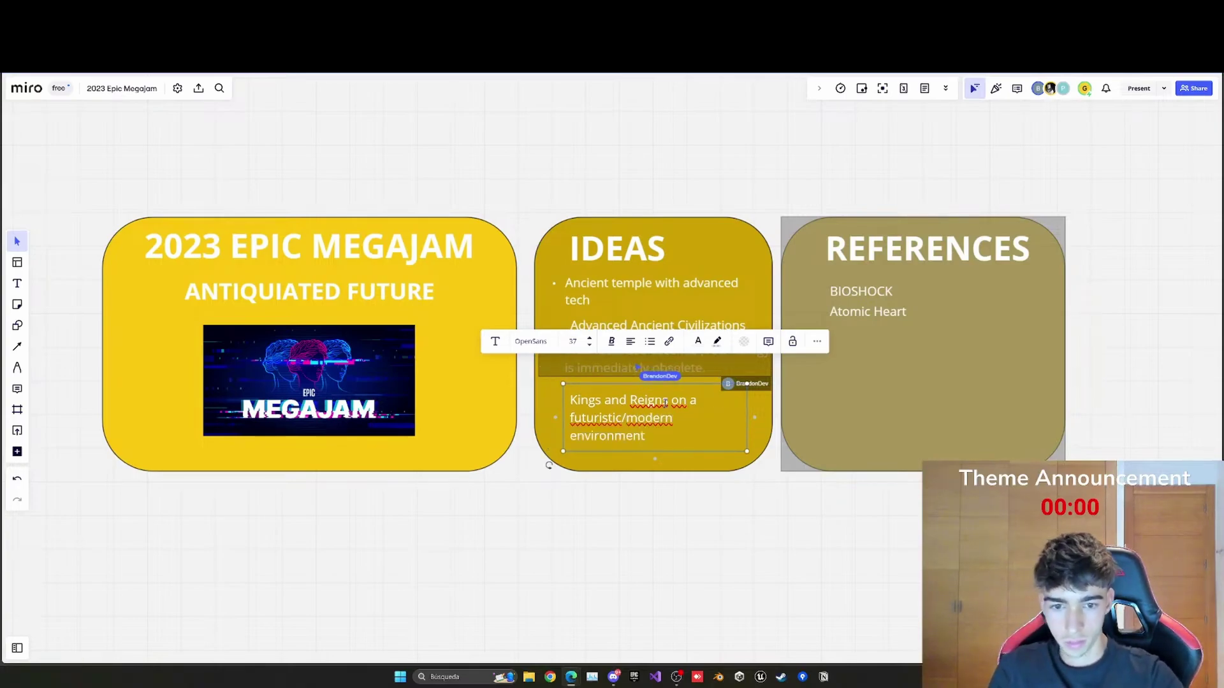
pyautogui.press('Escape')
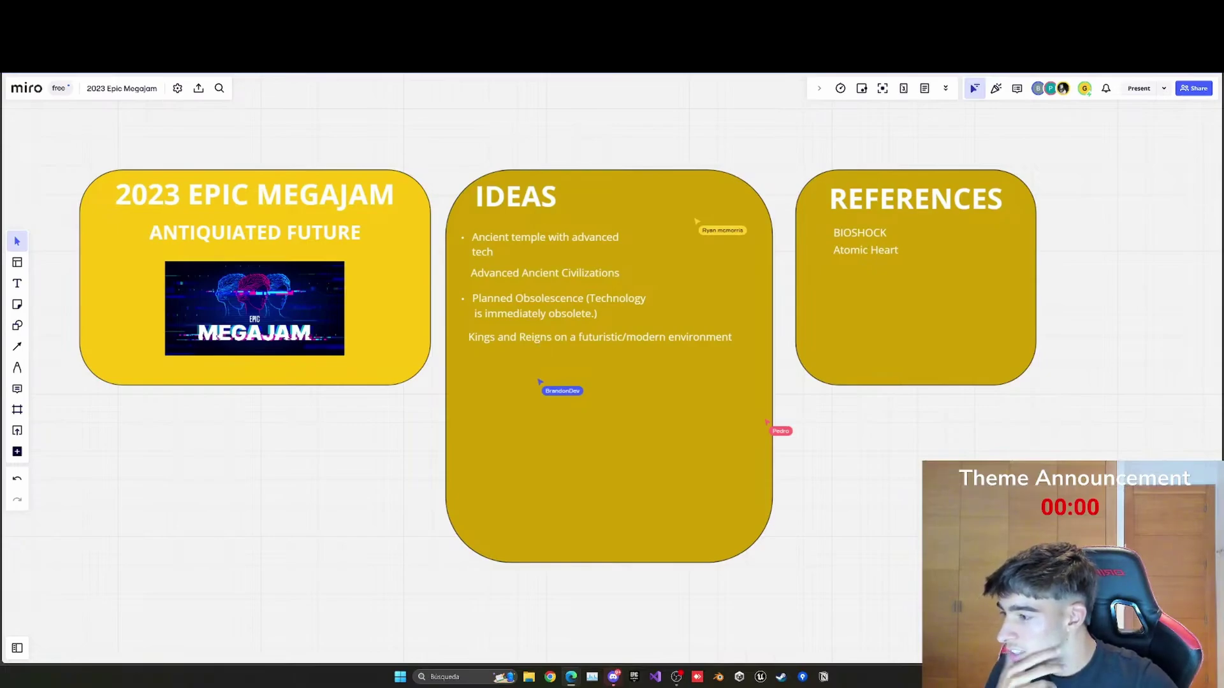
pyautogui.write('Players possess a Time Amulet that allows them to manipulate time in specific areas. They can switch between different eras, revealing hidden pathways or altering the environment to progress.')
# Step: Undo the accidental IDEAS card move, then add 'Aliens go with' and 'Ancient pyramids are being overtaken by futuristic technology' ideas
pyautogui.moveTo(566, 396); pyautogui.dragTo(559, 376)
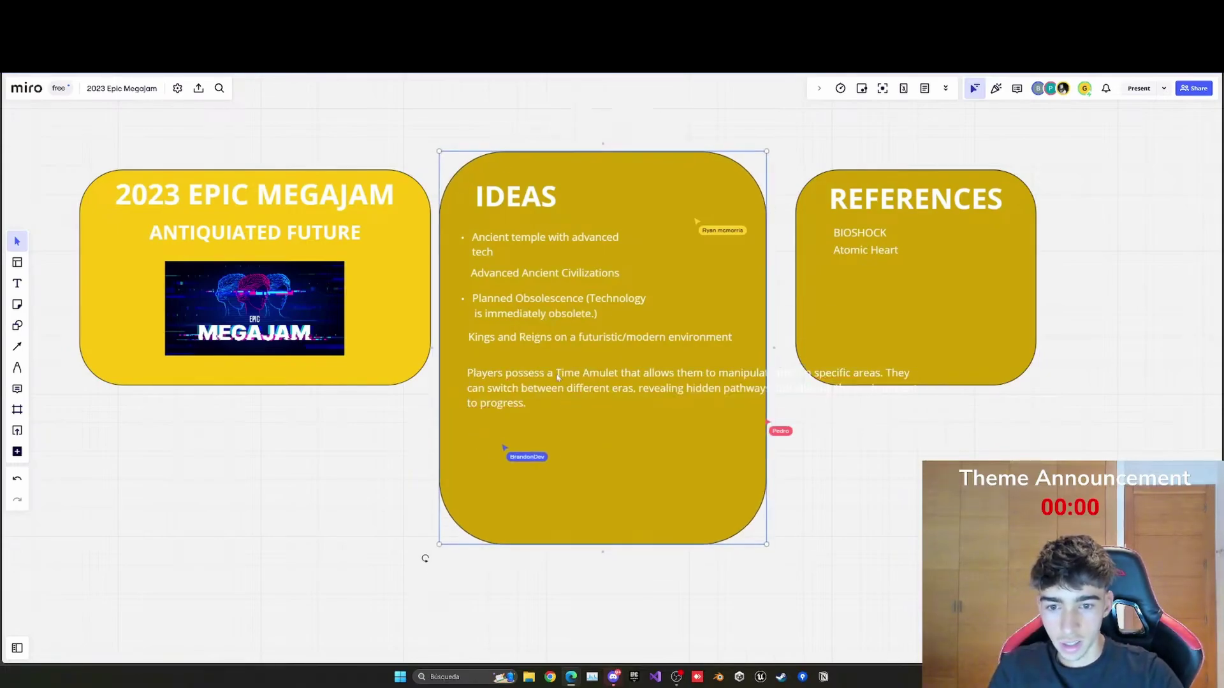
pyautogui.hotkey('ctrl', 'z')
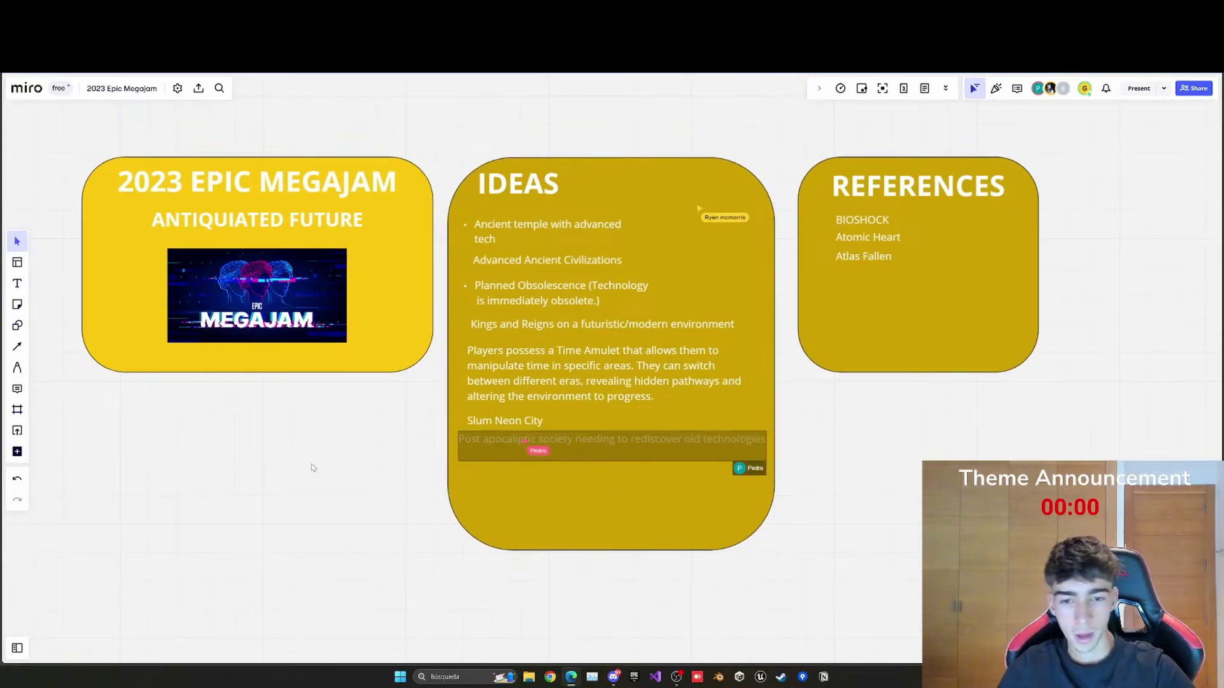
pyautogui.scroll(-1, 545, 426)
pyautogui.press('t')
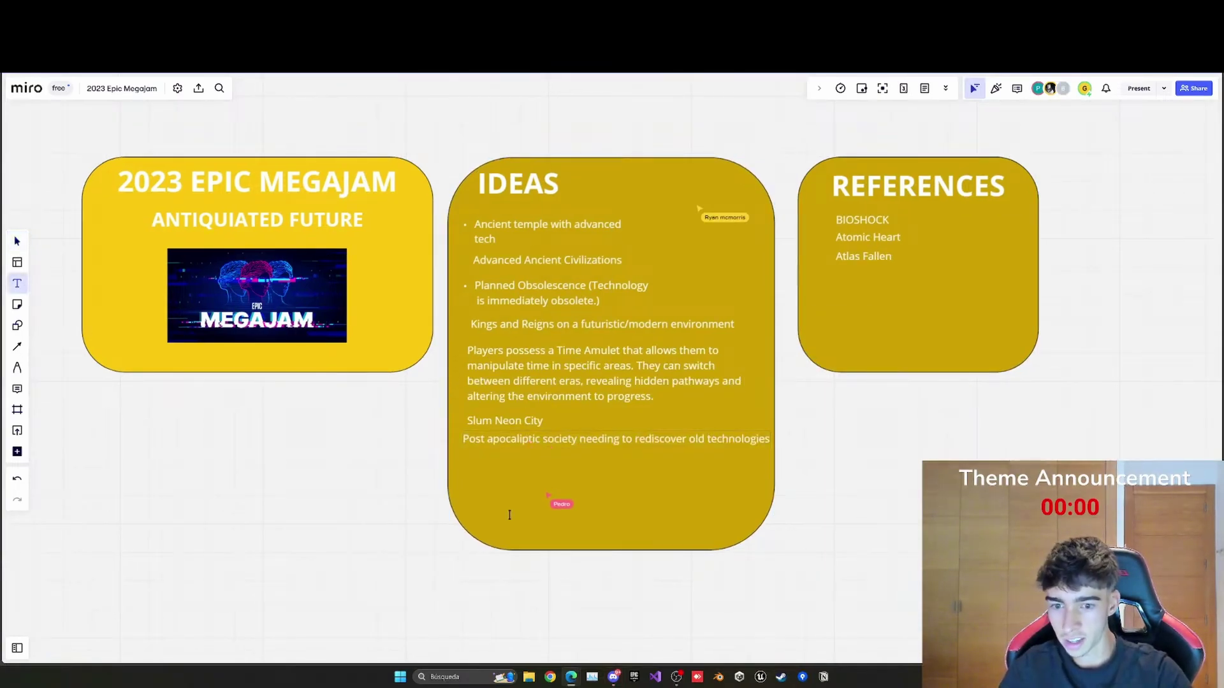
pyautogui.click(465, 464)
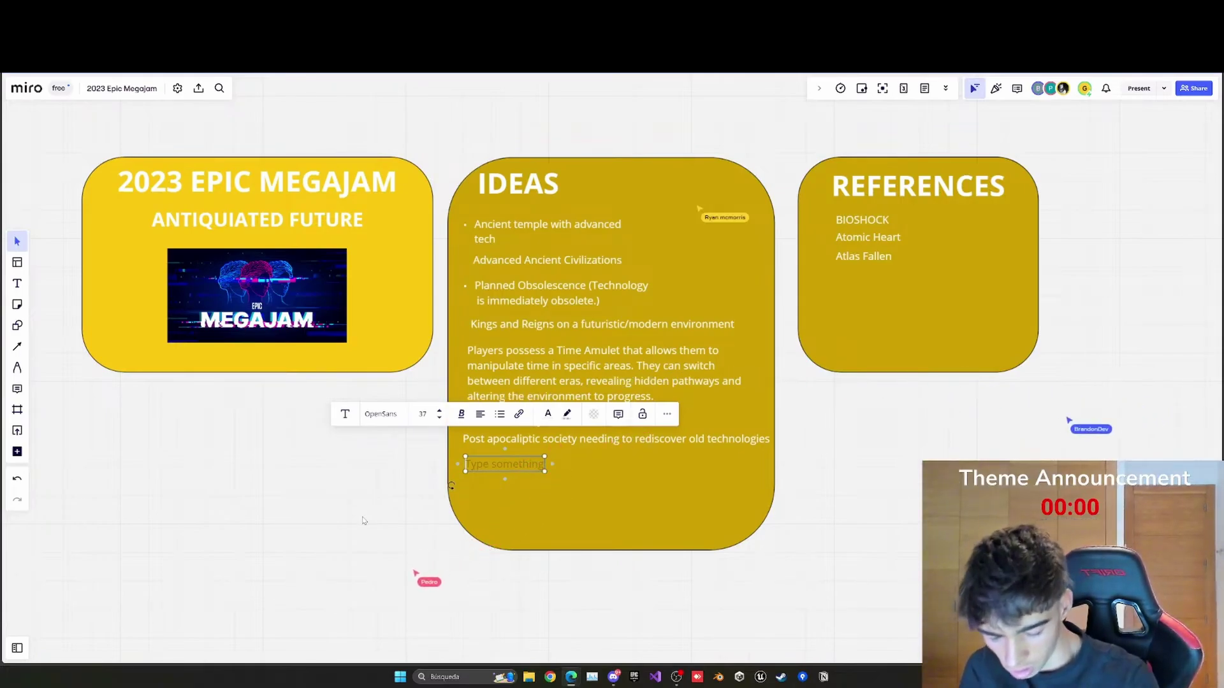
pyautogui.write('Alien')
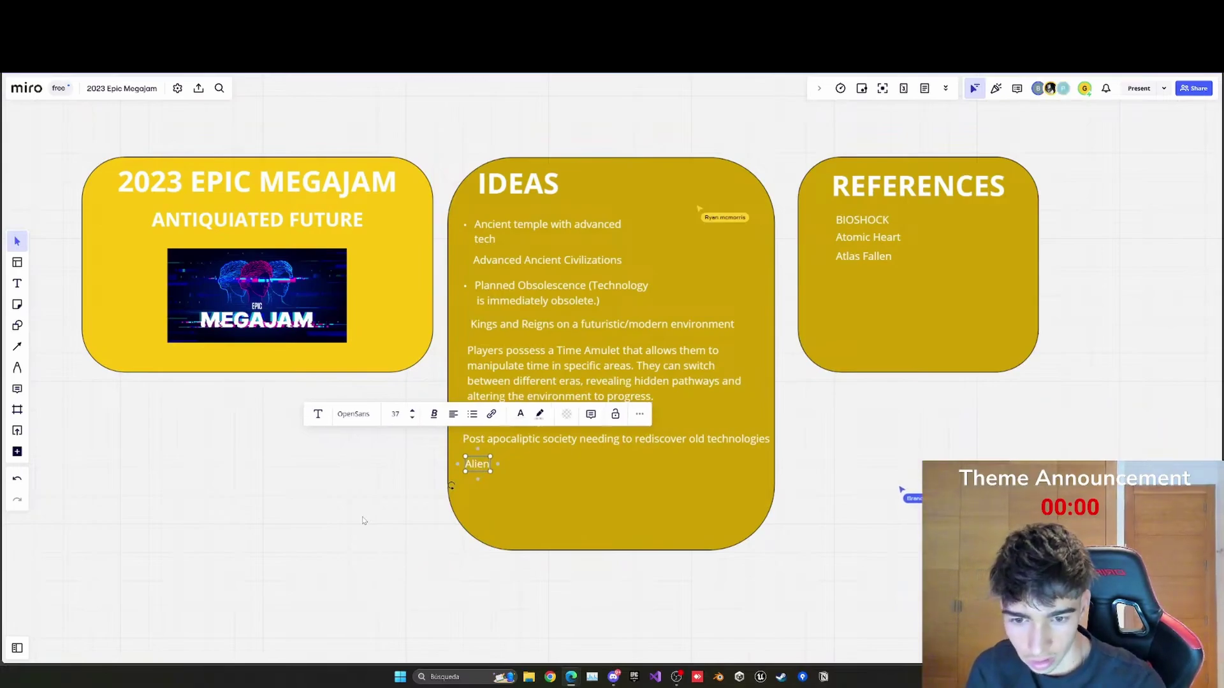
pyautogui.write('s go with')
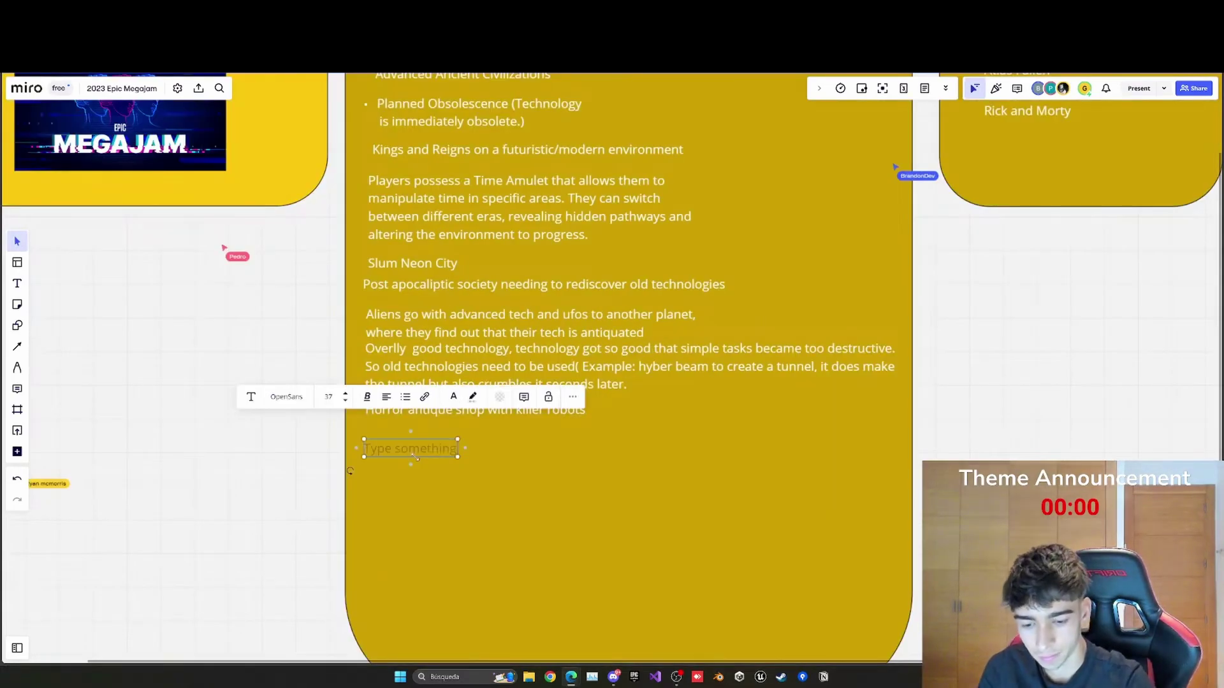
pyautogui.write('Ancient')
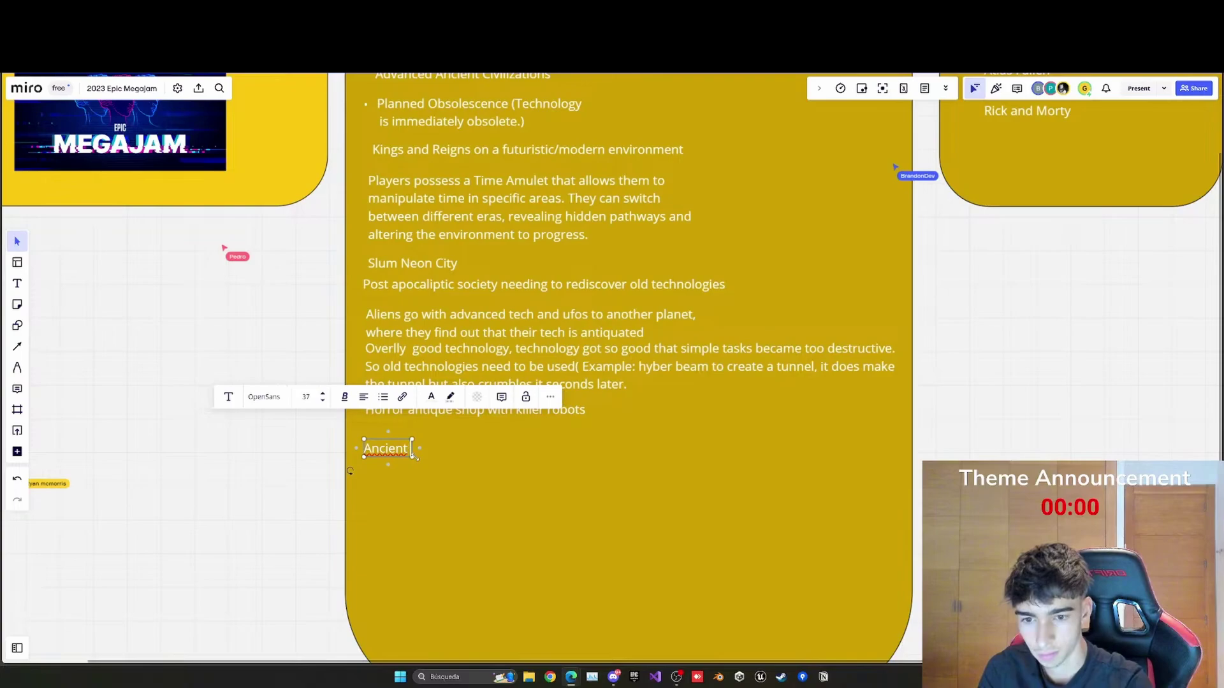
pyautogui.write(' pyramid')
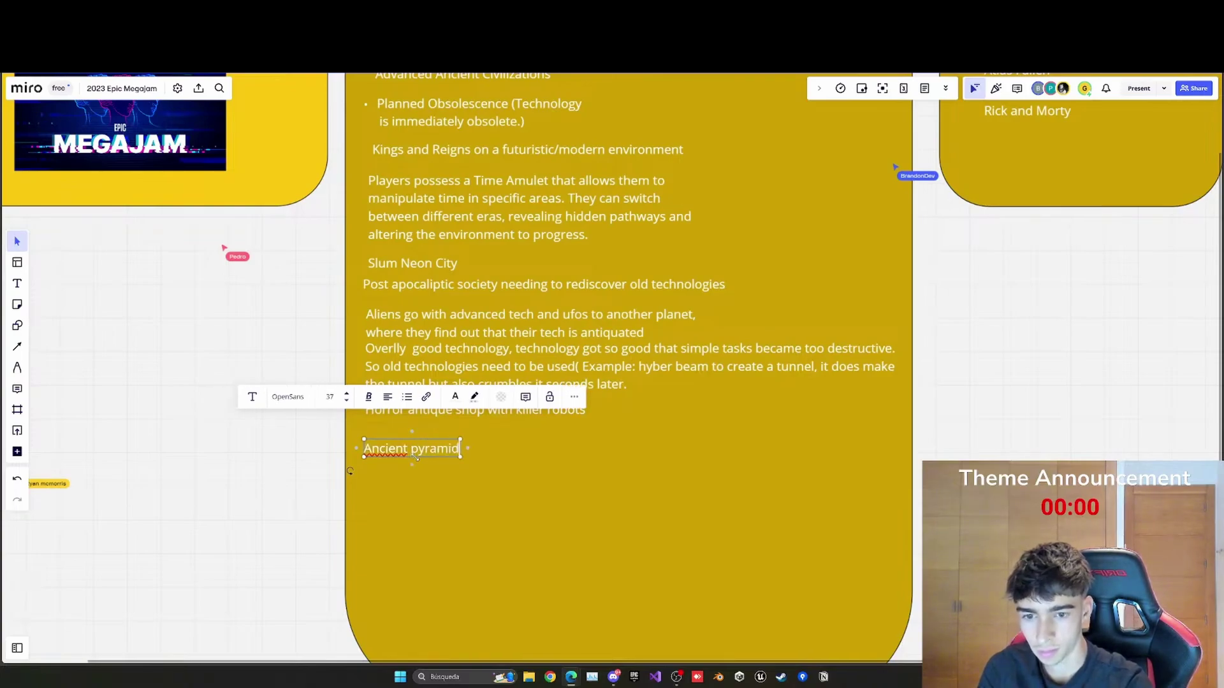
pyautogui.write('s are being')
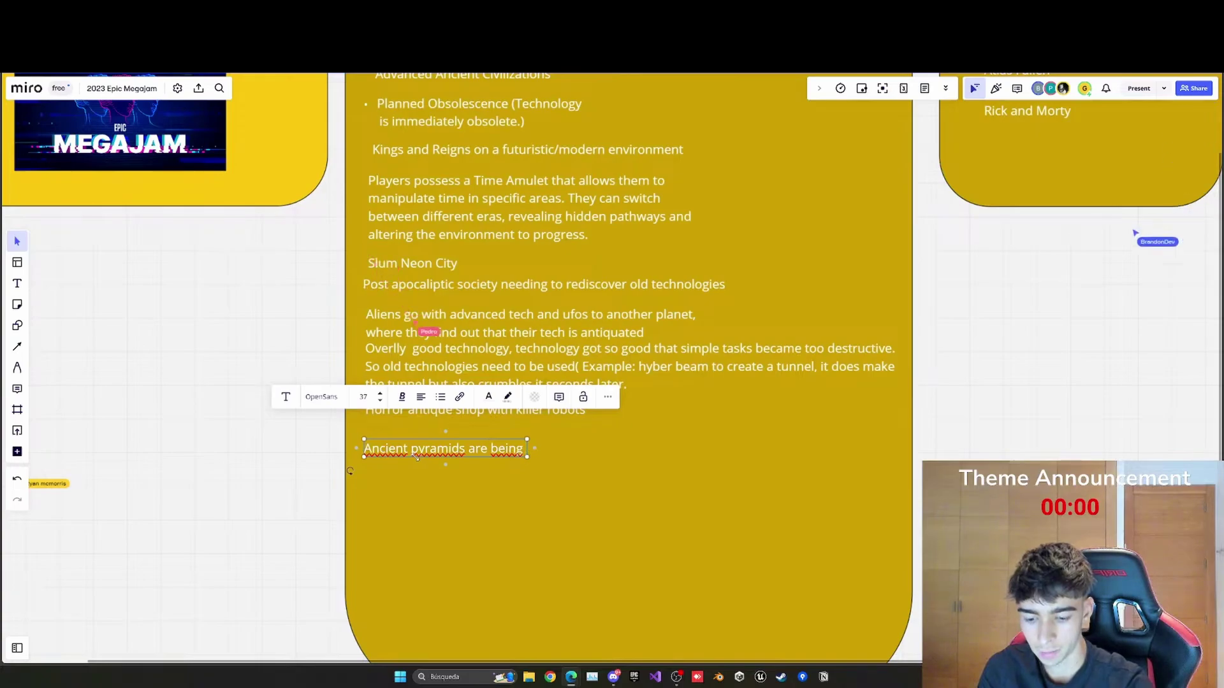
pyautogui.write(' over')
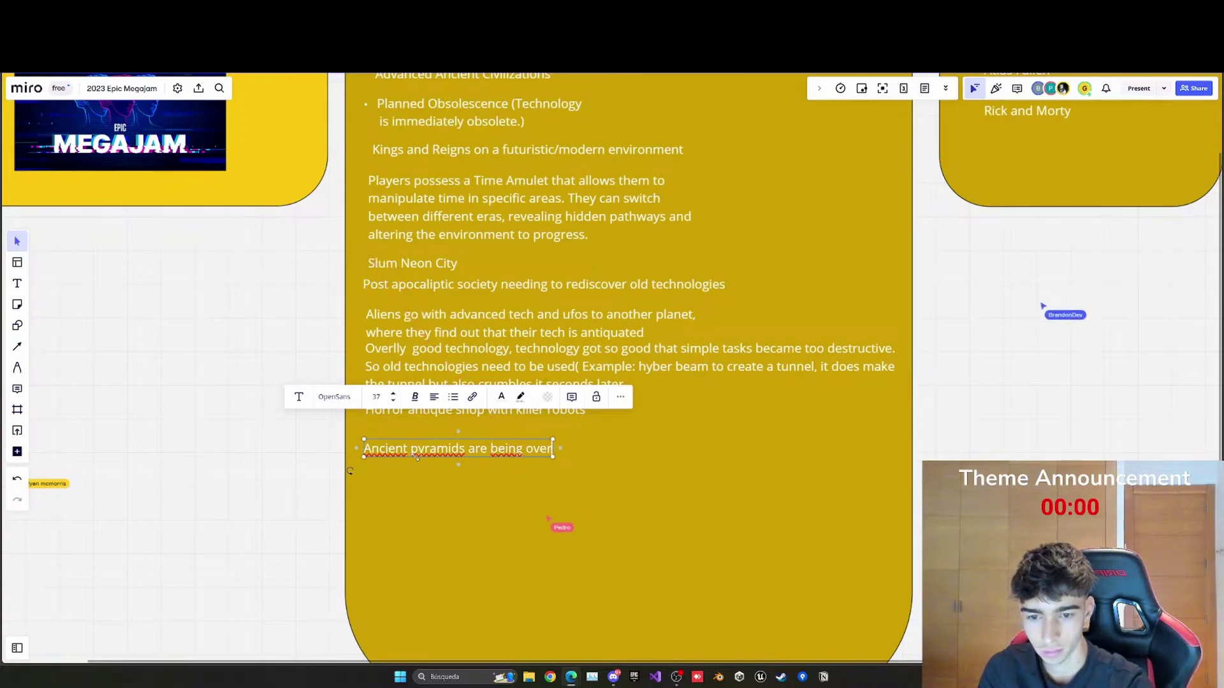
pyautogui.write('taken by')
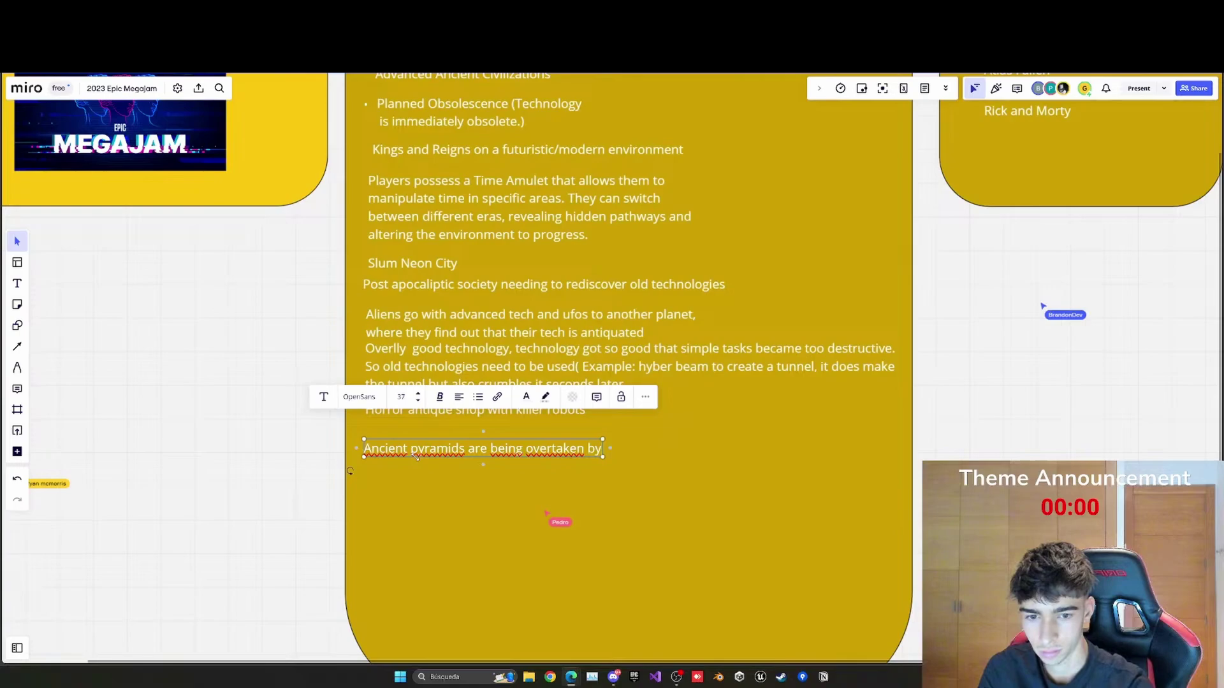
pyautogui.write(' futuristic technology')
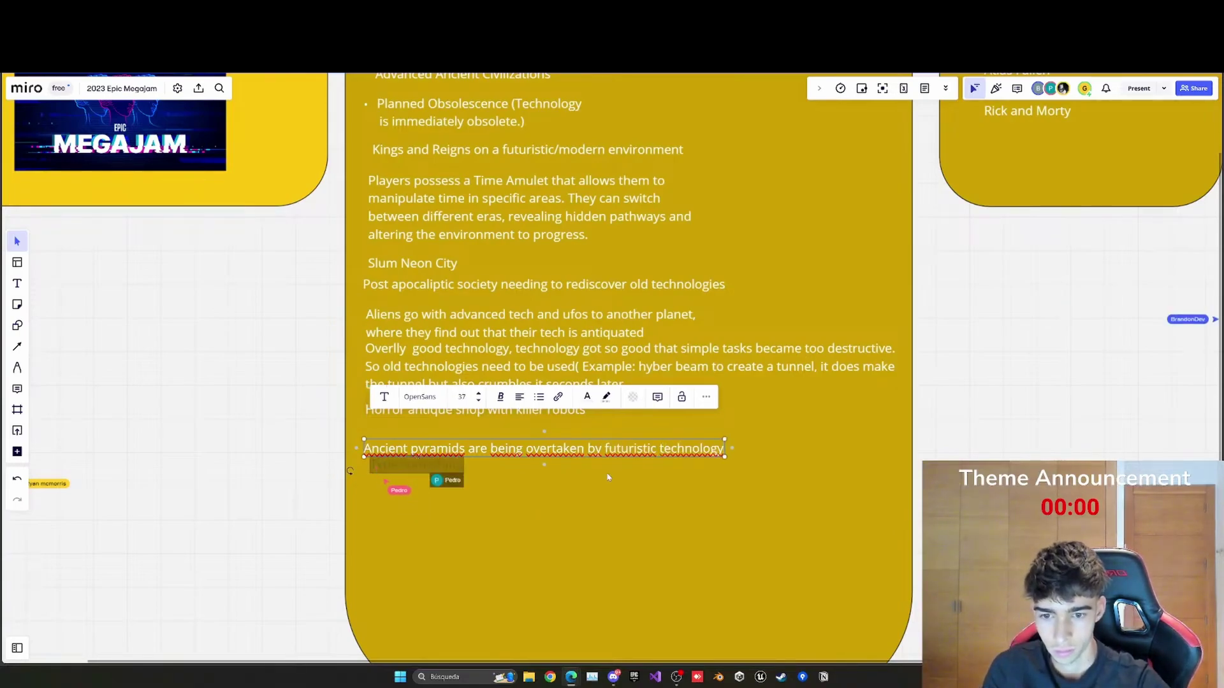
# Step: Finish the pyramids idea and zoom and pan to bring all three cards into view
pyautogui.press('Escape')
pyautogui.scroll(-3, 608, 477)
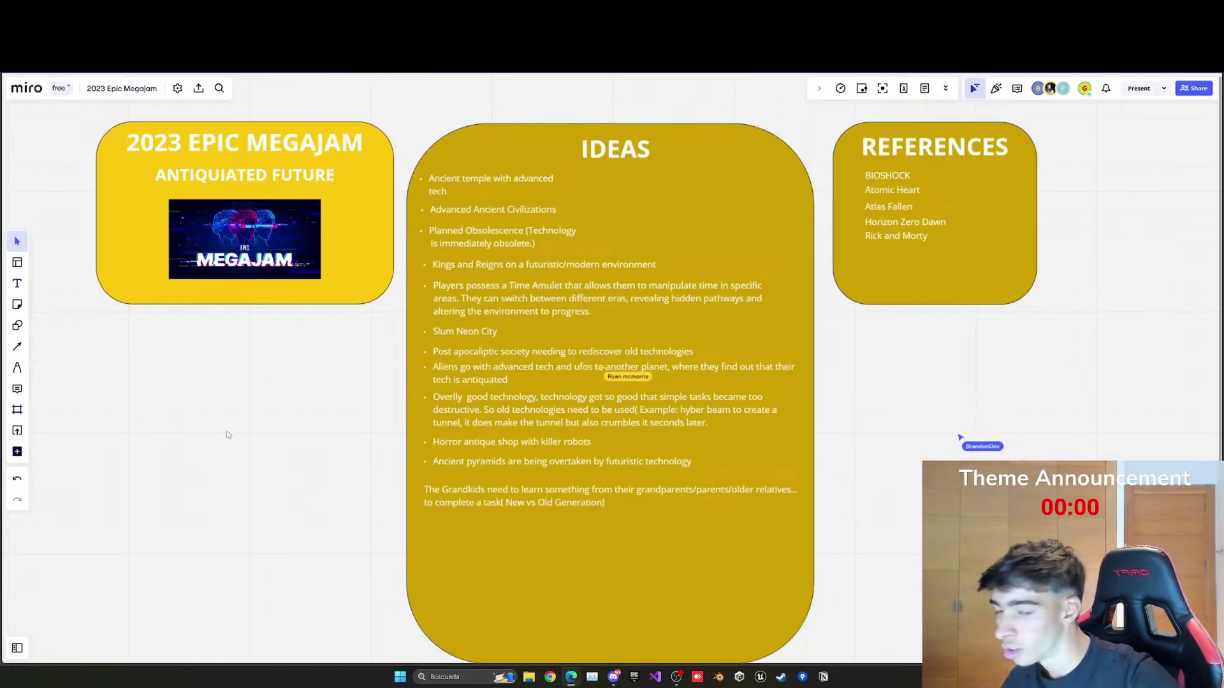
pyautogui.scroll(5, 499, 300)
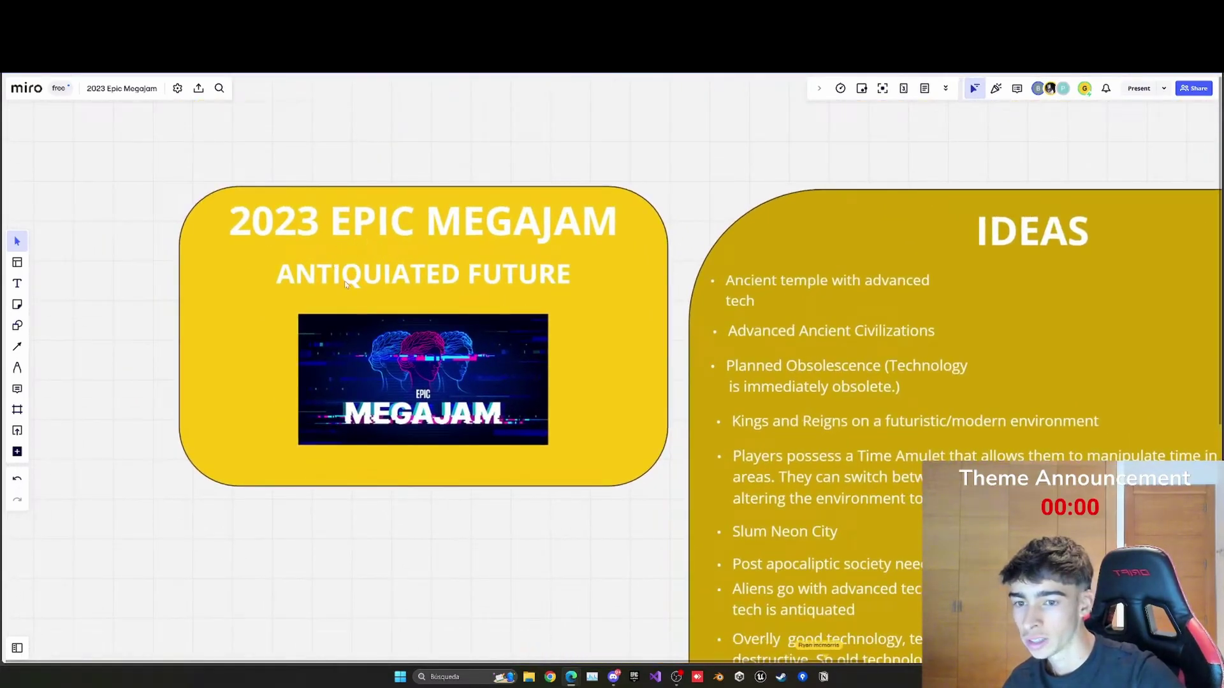
pyautogui.scroll(-3, 490, 459)
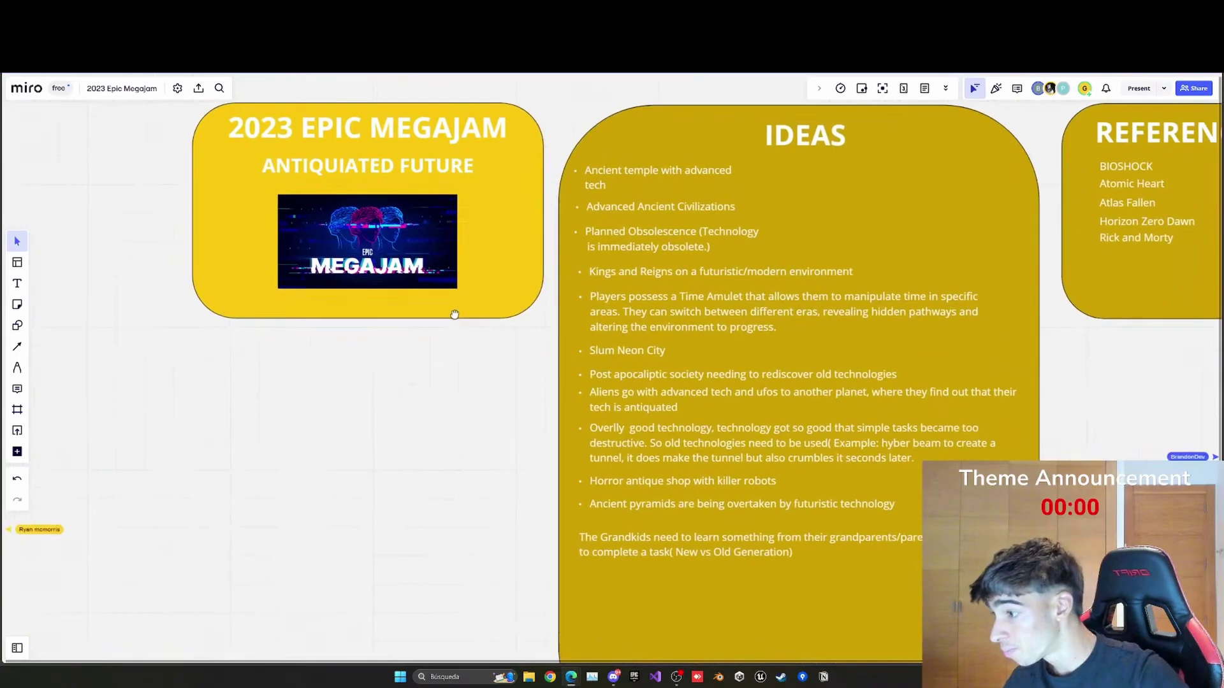
pyautogui.moveTo(287, 293); pyautogui.dragTo(327, 386)
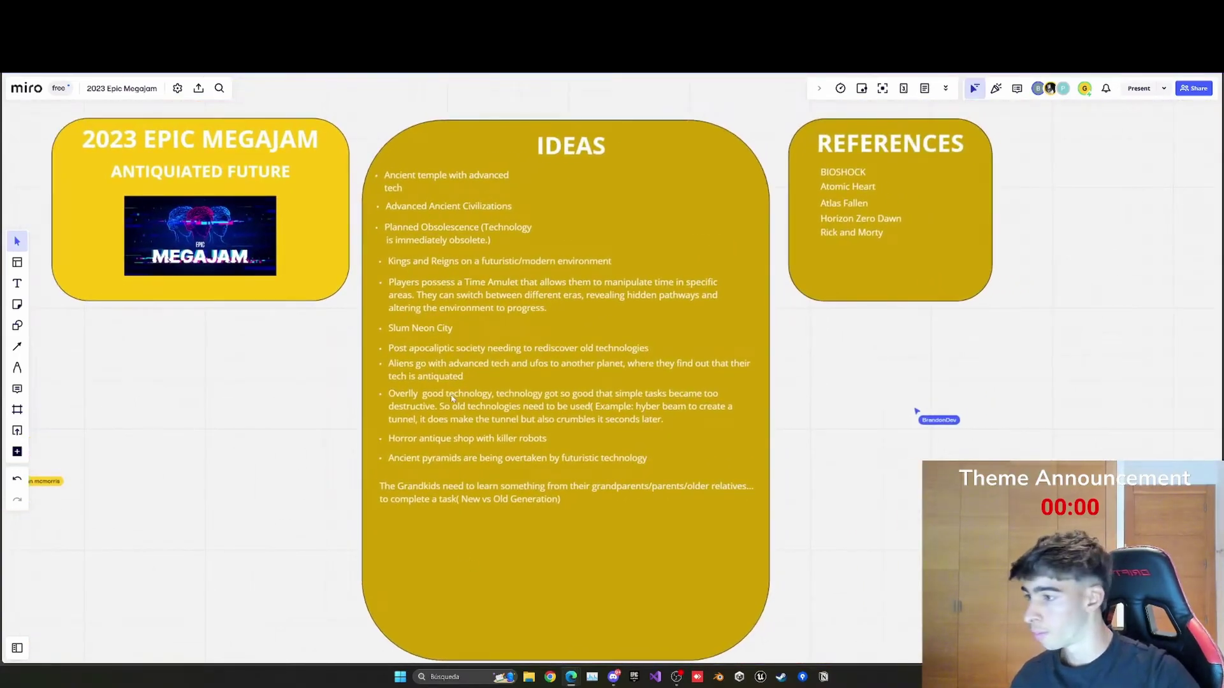
pyautogui.scroll(-1, 251, 420)
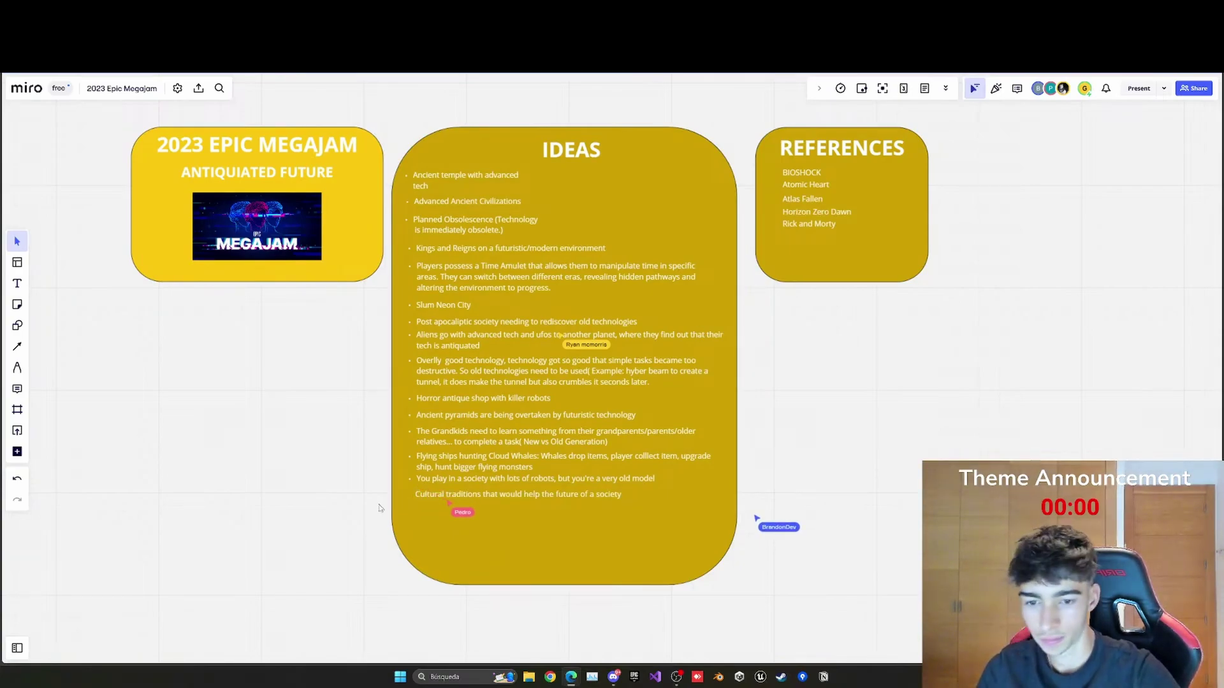
# Step: Paste the pyramid maze puzzle idea into IDEAS and realign the Cultural traditions bullet
pyautogui.click(18, 284)
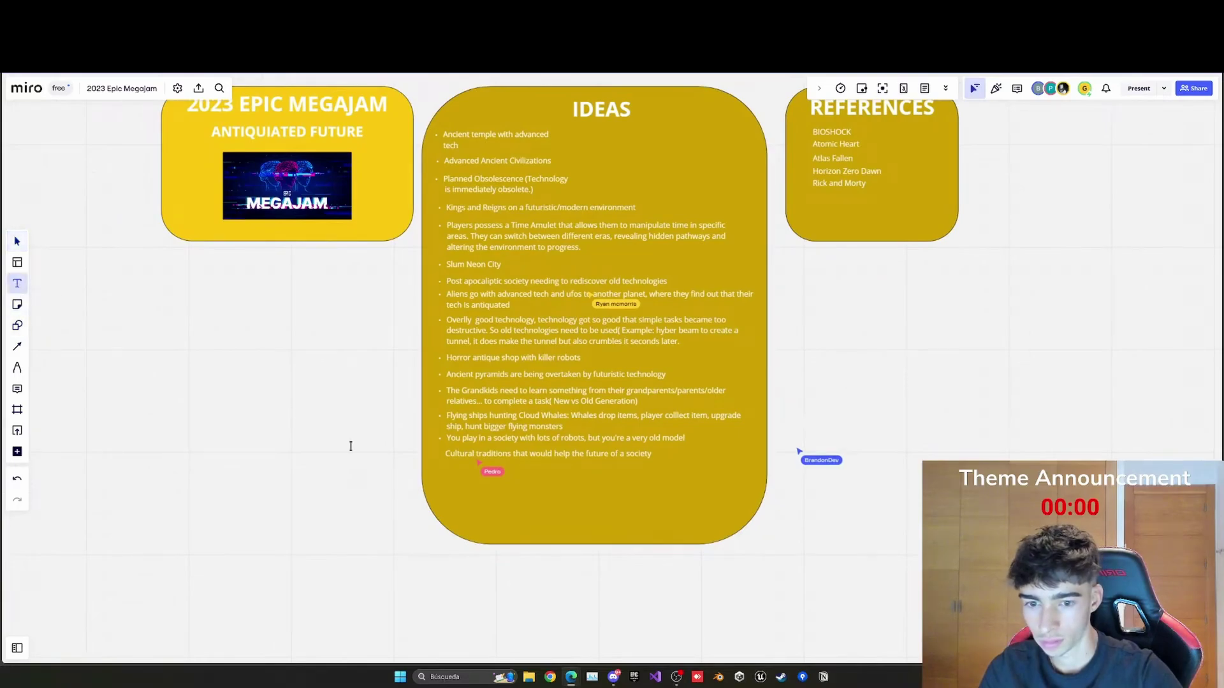
pyautogui.click(447, 474)
pyautogui.write('Visit pyramids with ufo and solve maze puzzles inside the pyramide')
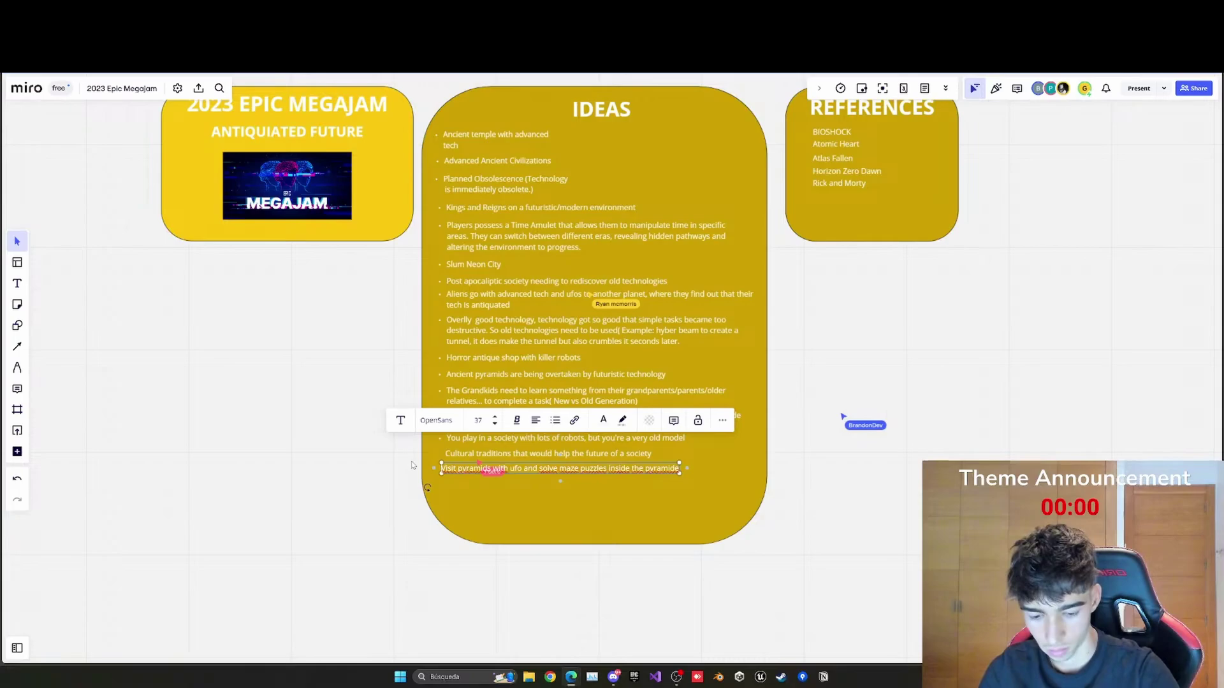
pyautogui.click(412, 465)
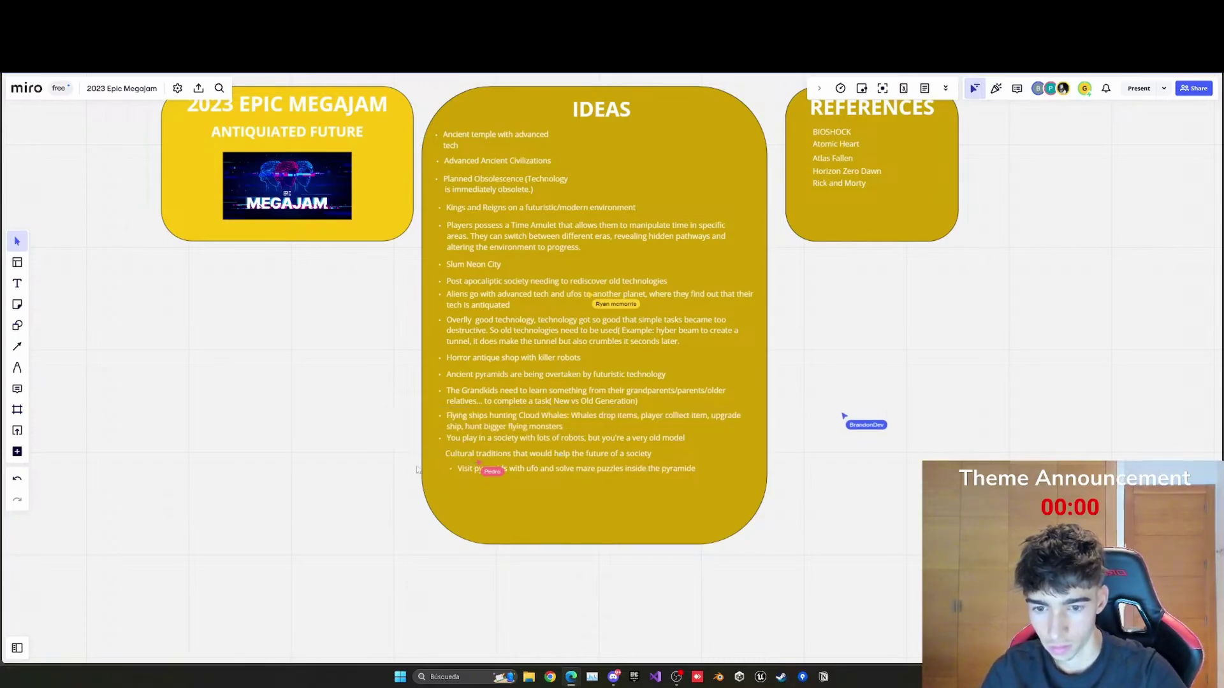
pyautogui.scroll(5, 424, 469)
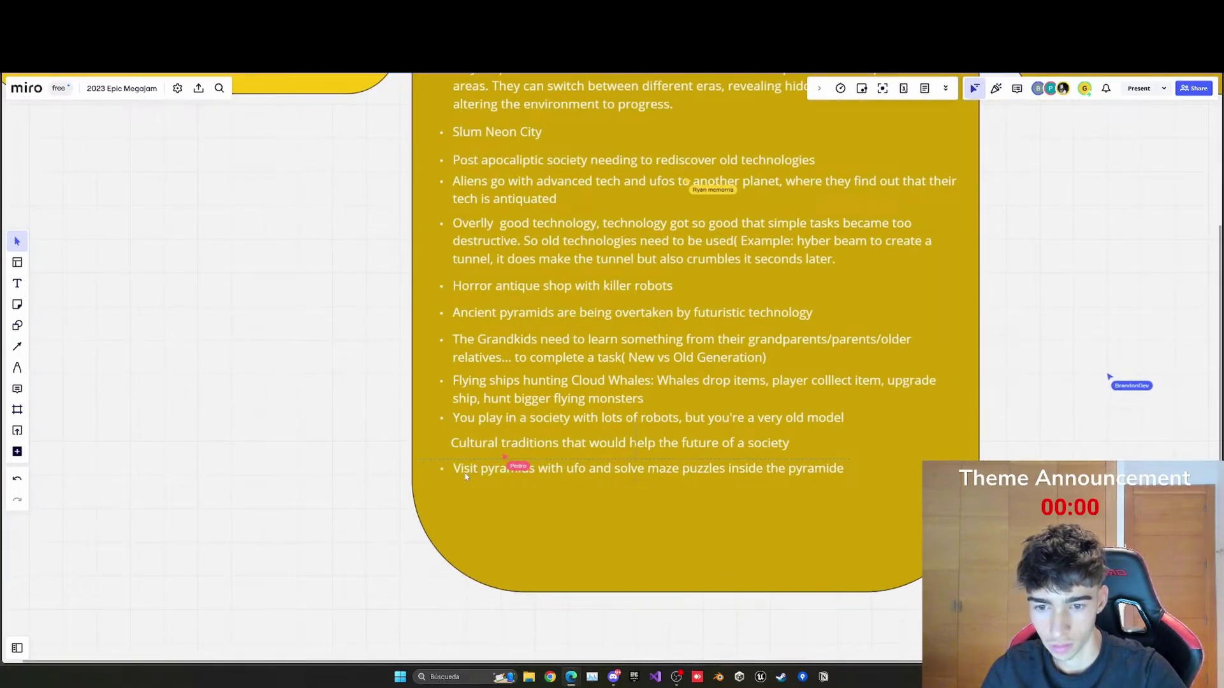
pyautogui.click(456, 448)
pyautogui.click(454, 449)
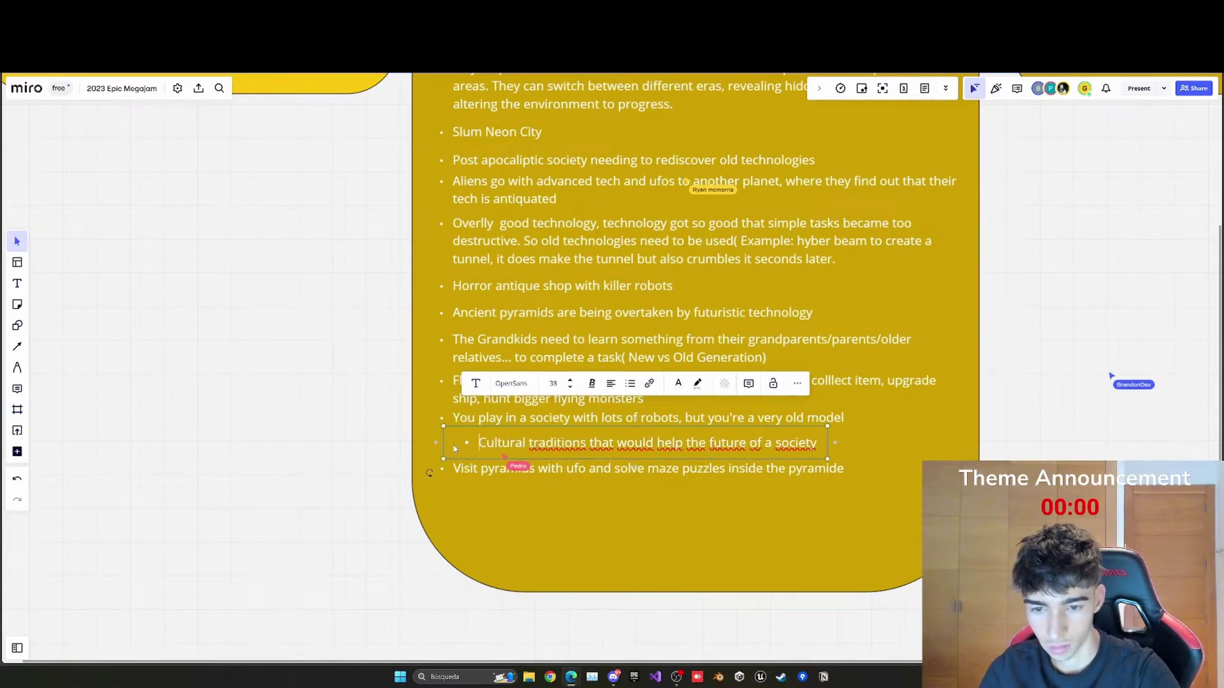
pyautogui.click(285, 398)
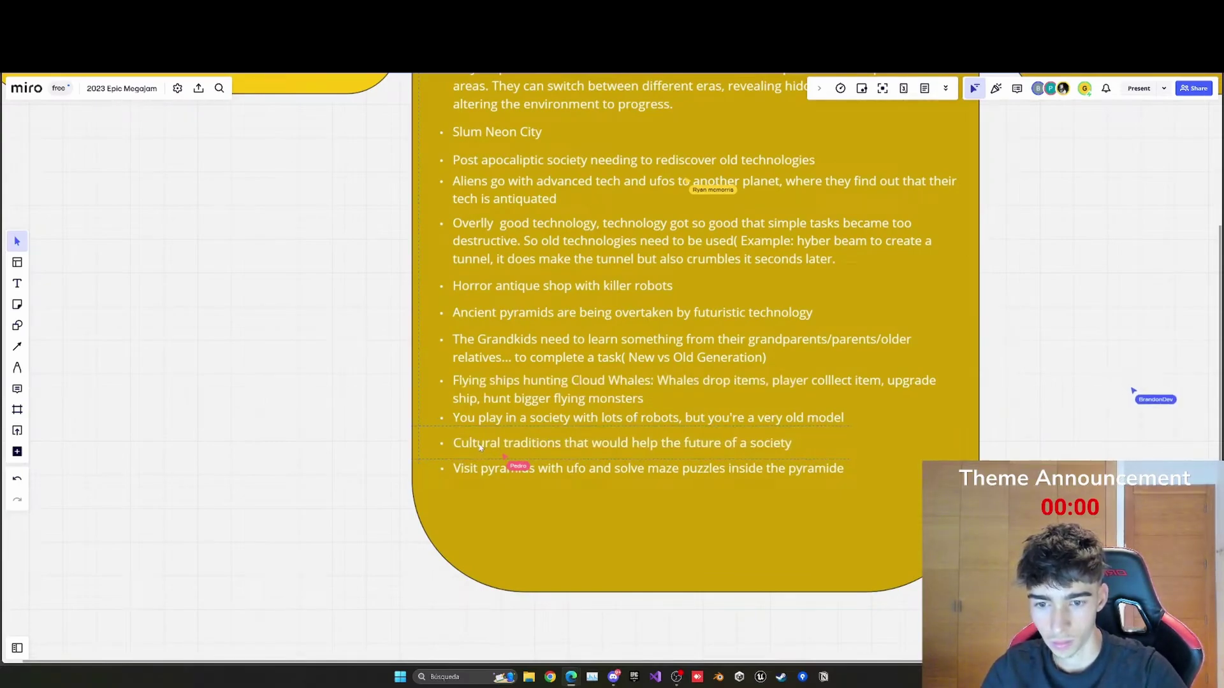
# Step: Add the malfunctioning-technology robot idea as a new text box at the end of IDEAS
pyautogui.hscroll(2, 341, 431)
pyautogui.scroll(-3, 717, 475)
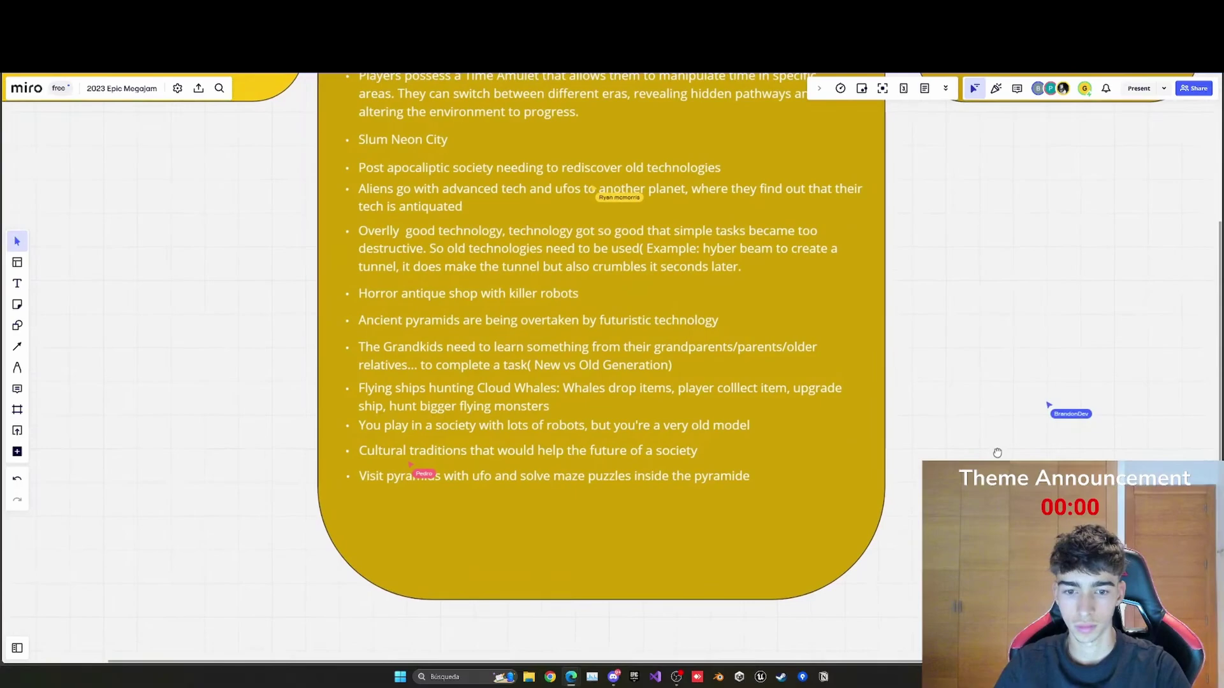
pyautogui.hscroll(2, 944, 458)
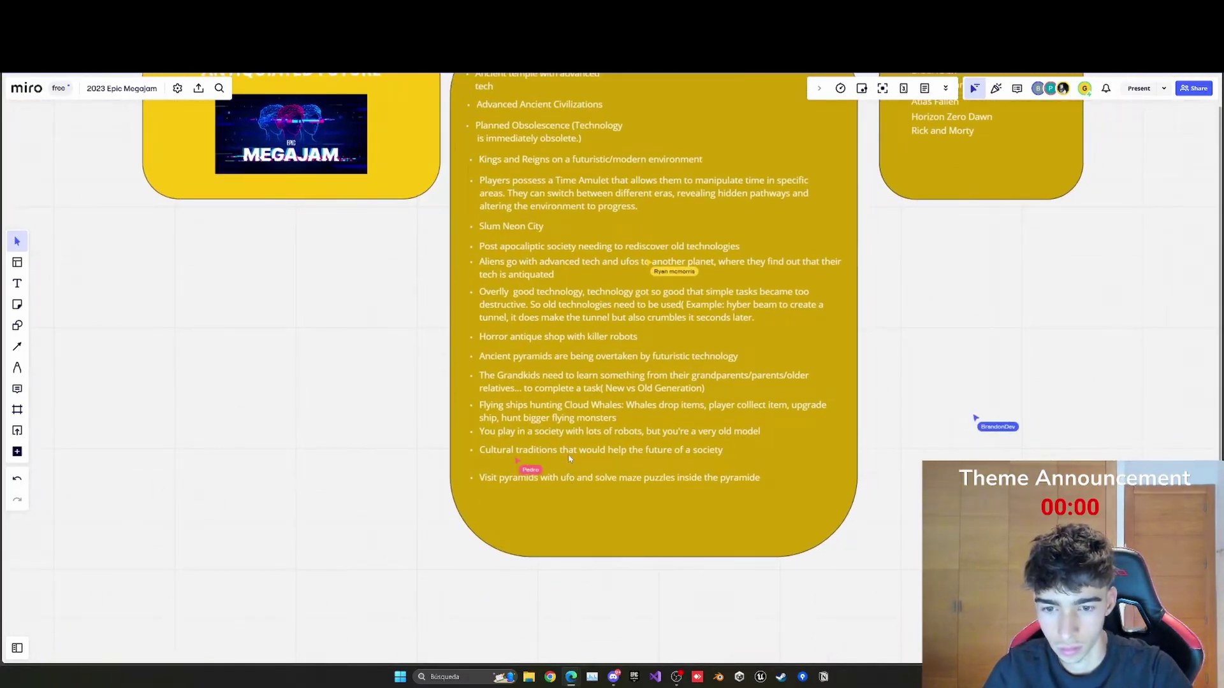
pyautogui.click(567, 479)
pyautogui.moveTo(598, 466); pyautogui.dragTo(506, 548)
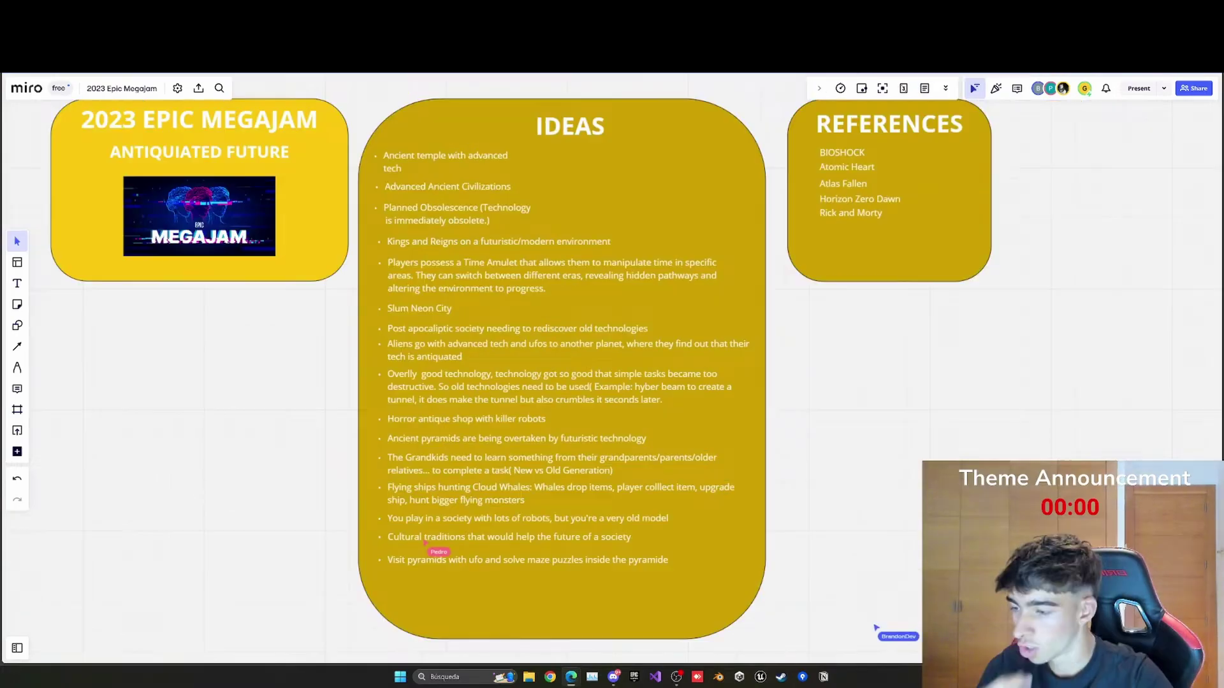
pyautogui.scroll(-5, 444, 434)
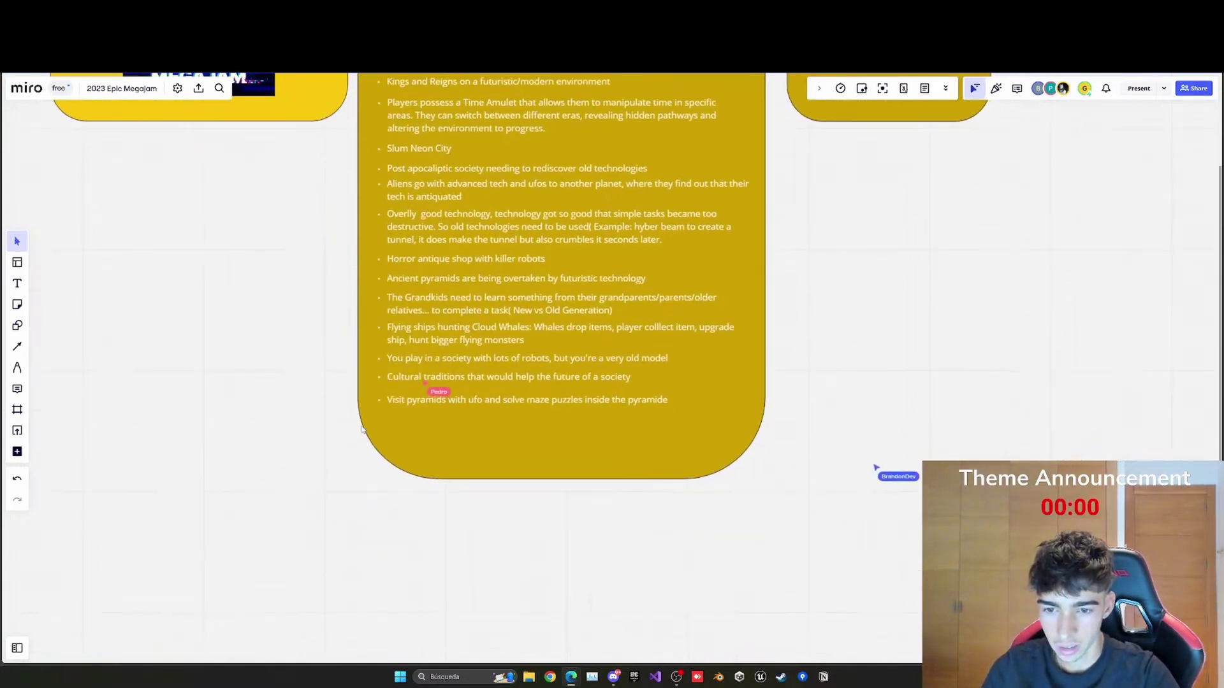
pyautogui.keyDown('ctrl'); pyautogui.scroll(2, 417, 395); pyautogui.keyUp('ctrl')
pyautogui.click(361, 412)
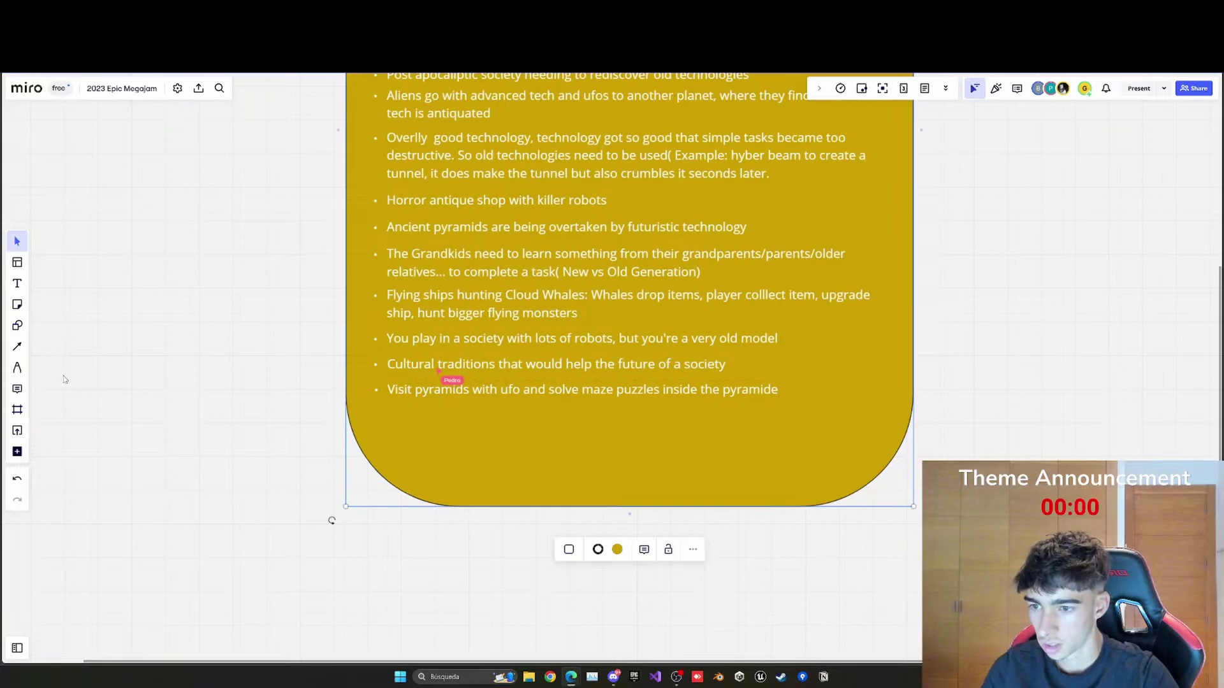
pyautogui.click(17, 283)
pyautogui.click(378, 423)
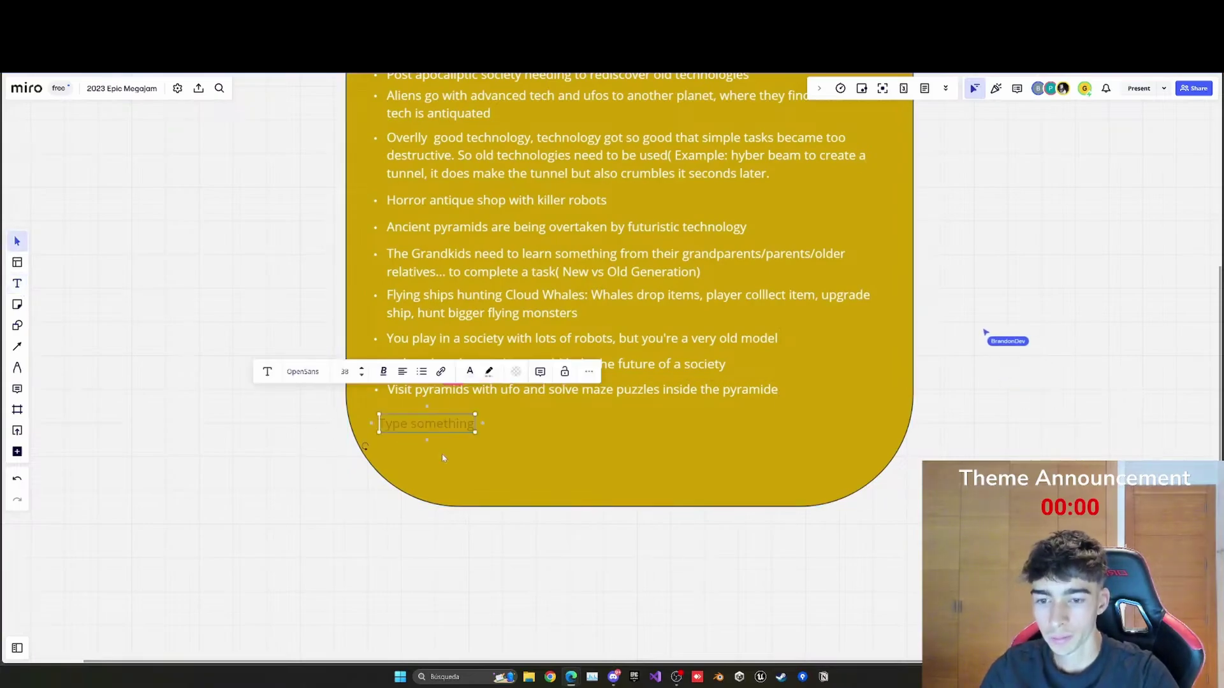
pyautogui.write('Where a futuristic robot encounters malfunctioning advanced technology in a level. To progress, the robot must seek out and utilize old, reliable technology.')
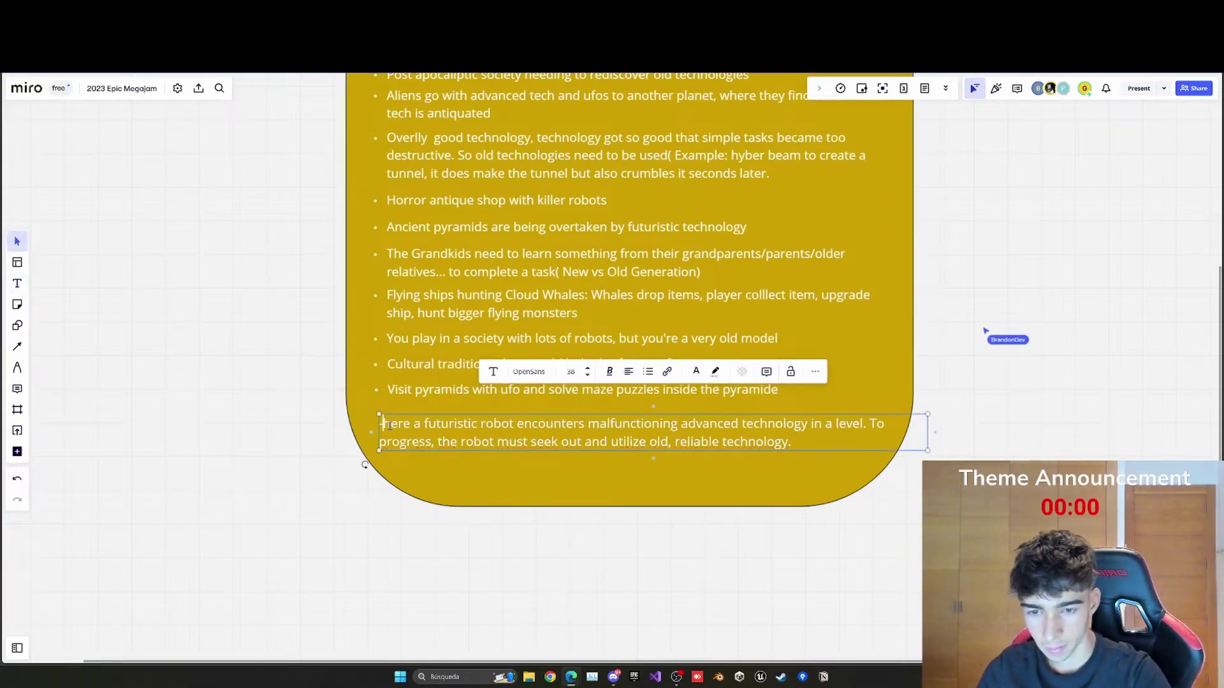
pyautogui.write('W')
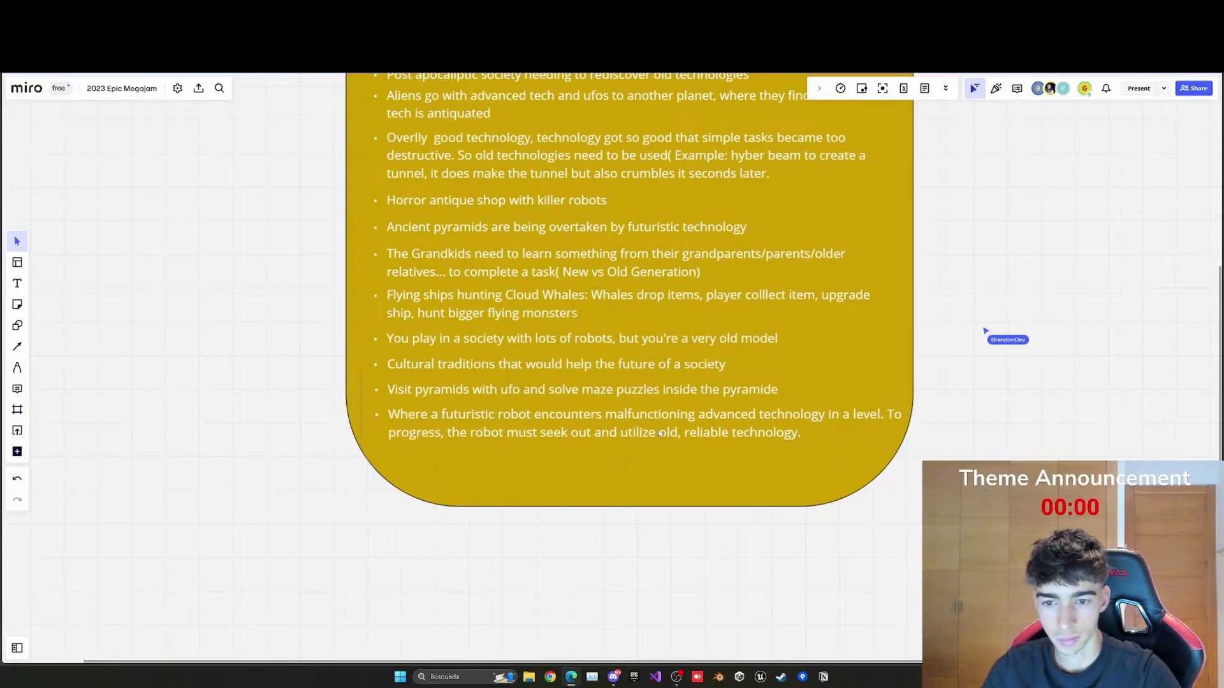
# Step: Review the full IDEAS list beside the MEGAJAM and REFERENCES panels
pyautogui.scroll(-2, 831, 414)
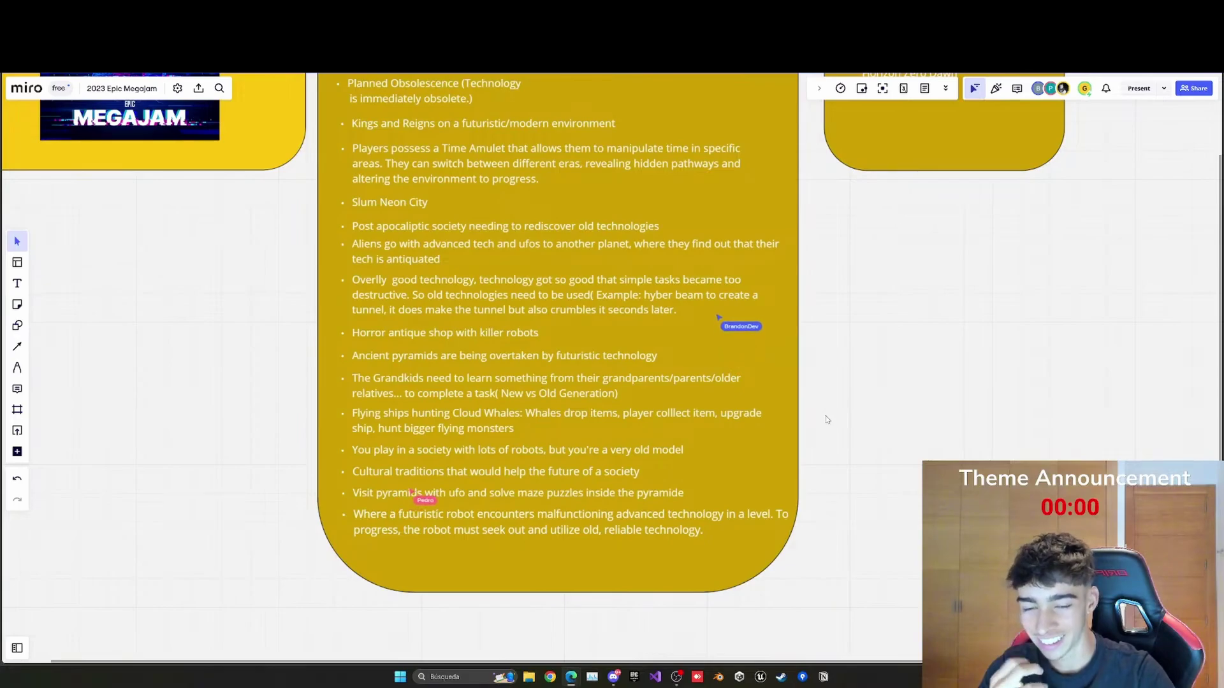
pyautogui.click(792, 454)
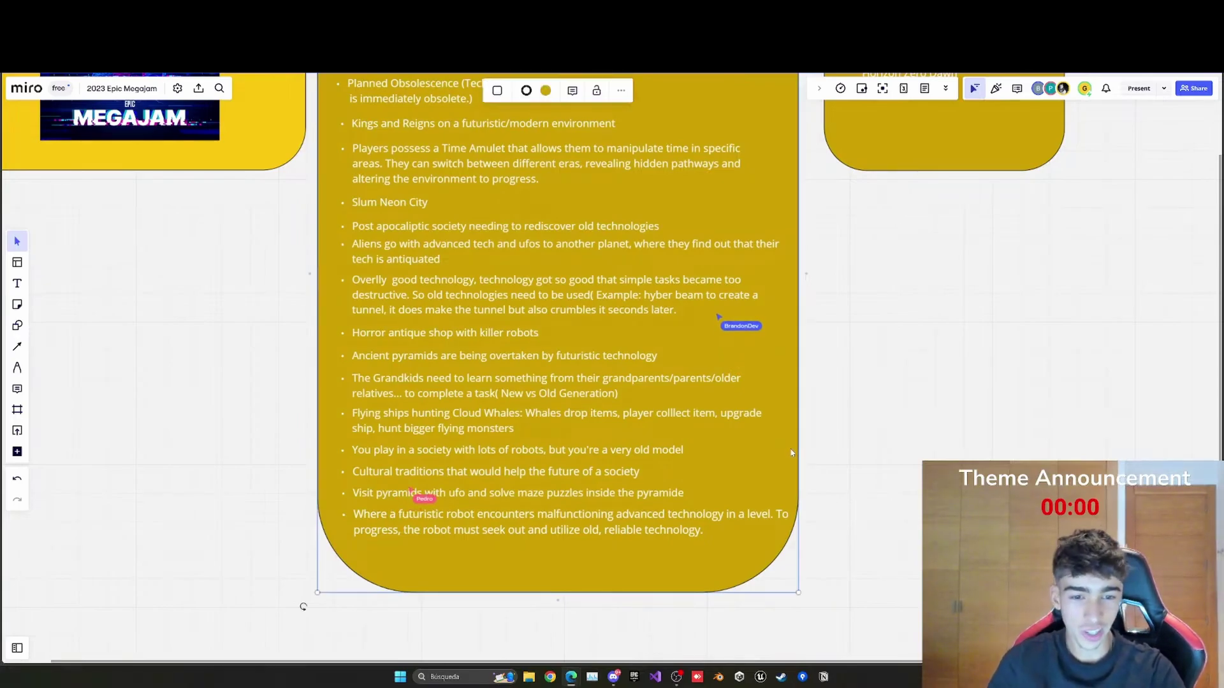
pyautogui.moveTo(848, 357); pyautogui.dragTo(870, 386)
pyautogui.scroll(-3, 883, 418)
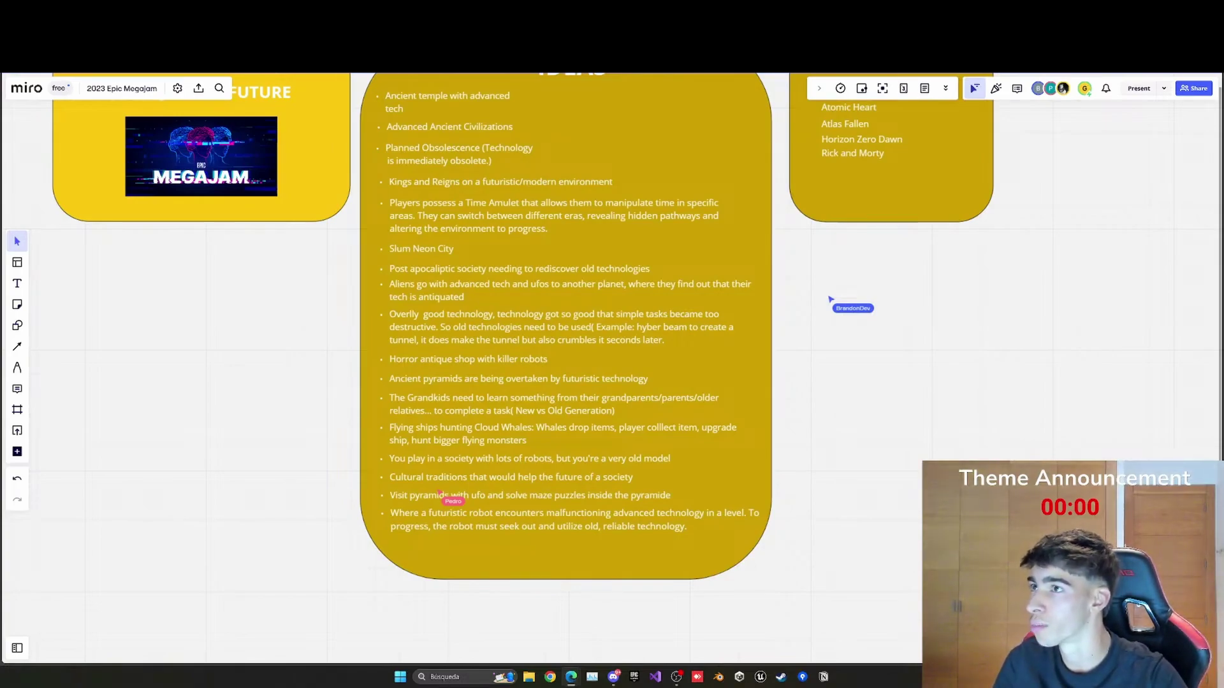
pyautogui.scroll(-2, 638, 352)
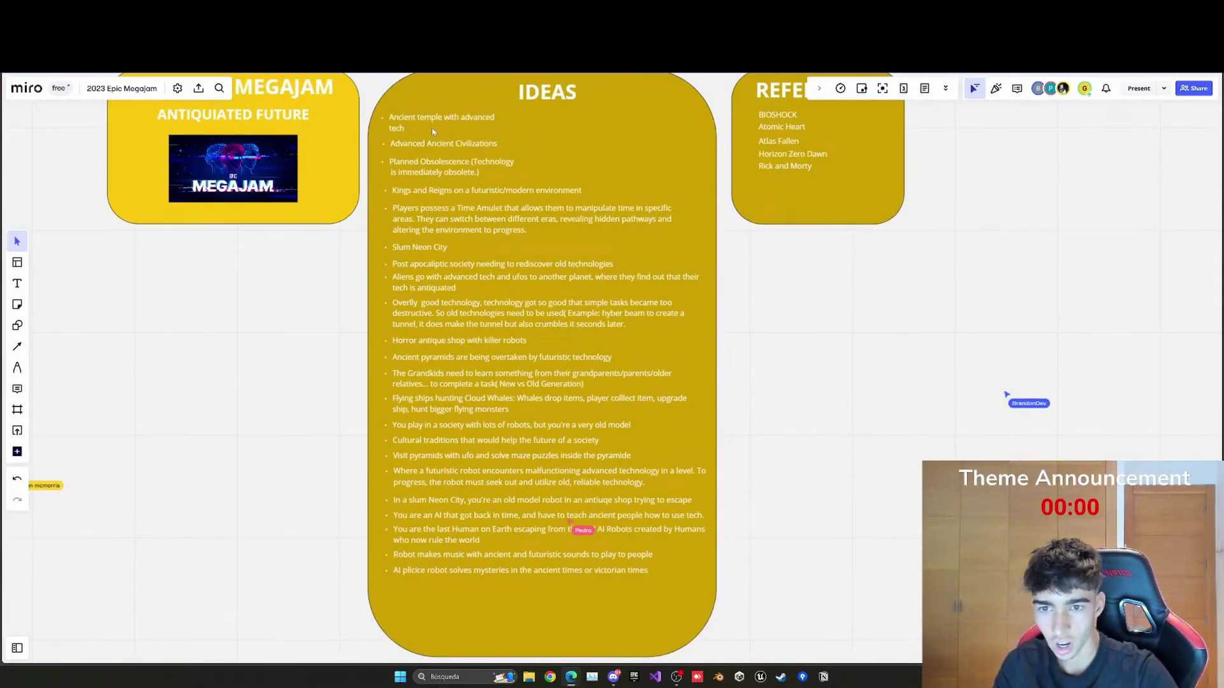
pyautogui.click(377, 265)
pyautogui.moveTo(364, 278); pyautogui.dragTo(311, 195)
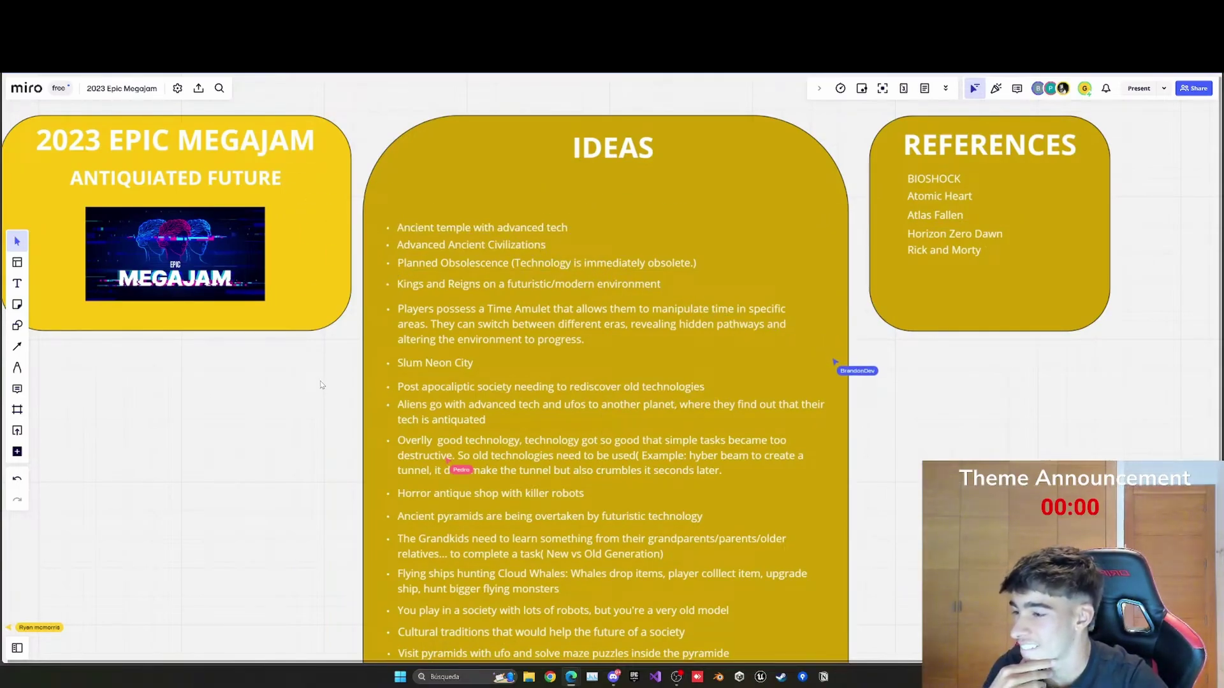
pyautogui.scroll(-1, 321, 383)
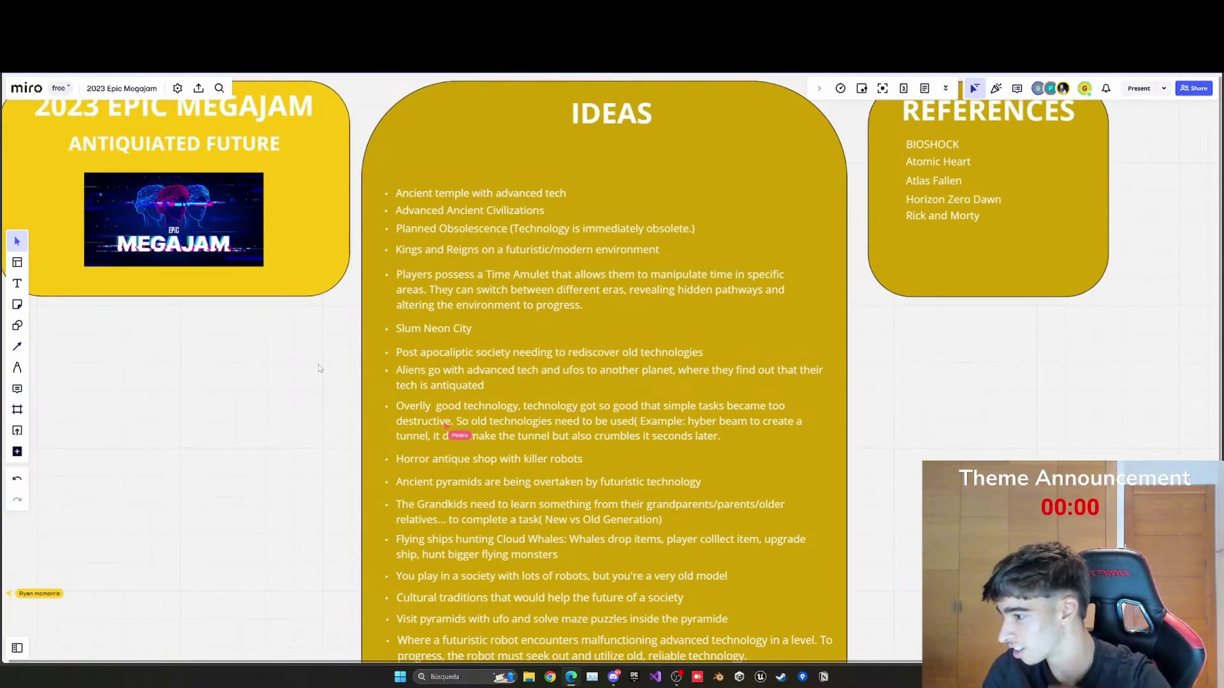
pyautogui.hscroll(-3, 319, 369)
pyautogui.keyDown('ctrl'); pyautogui.scroll(3, 426, 335); pyautogui.keyUp('ctrl')
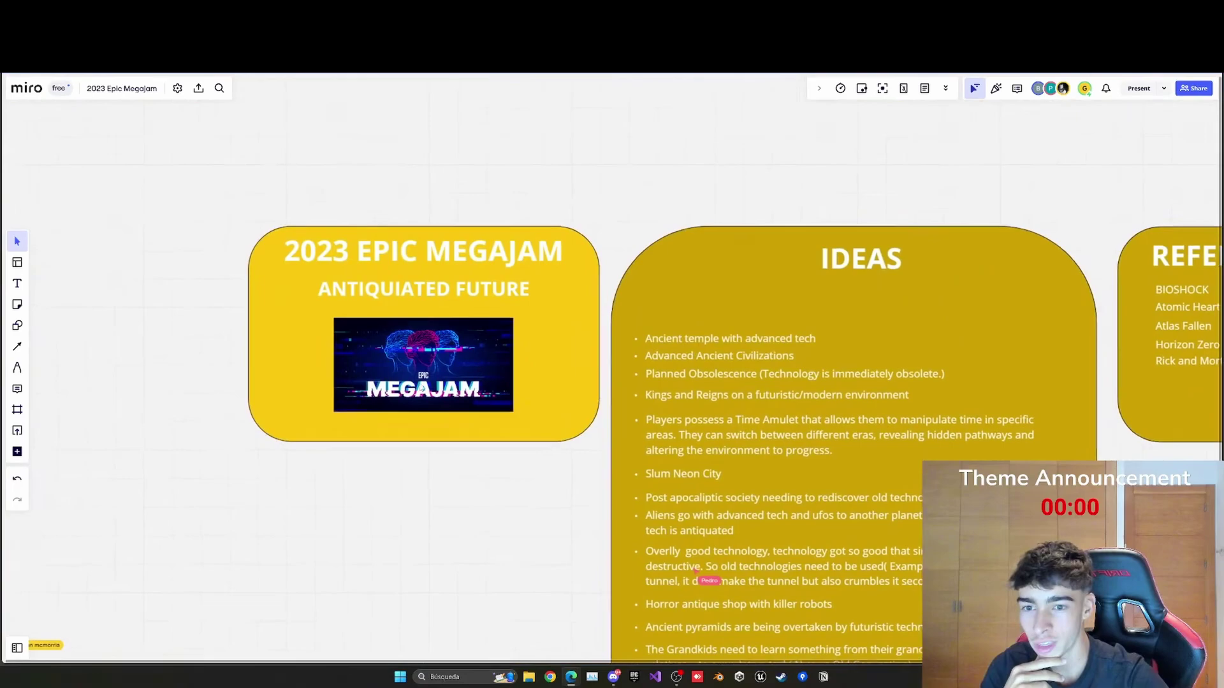
pyautogui.scroll(-2, 526, 321)
pyautogui.hscroll(1, 526, 321)
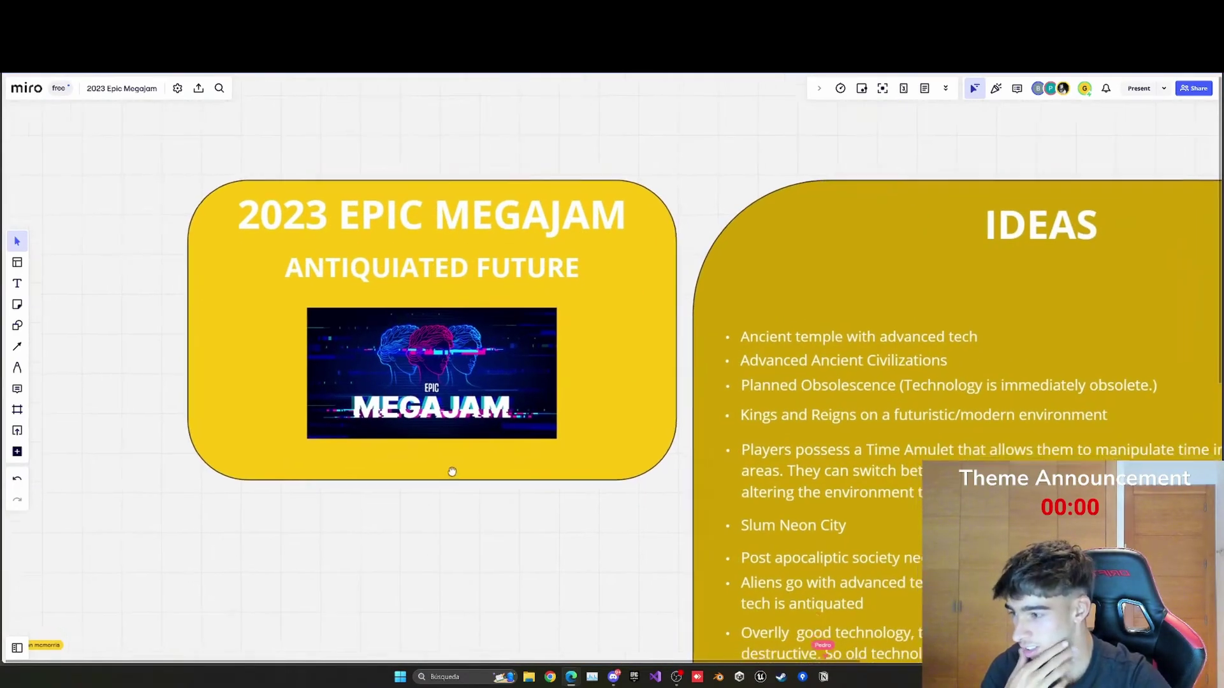
pyautogui.scroll(-5, 440, 463)
pyautogui.hscroll(4, 440, 464)
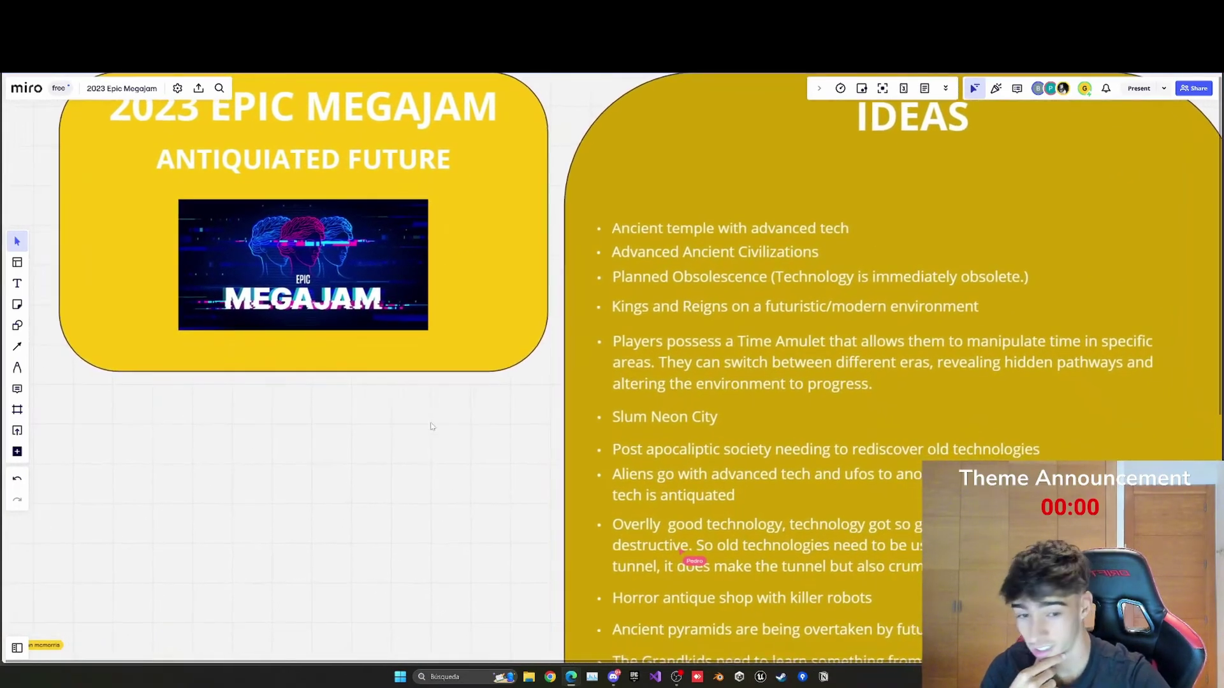
pyautogui.keyDown('ctrl'); pyautogui.scroll(-5, 348, 338); pyautogui.keyUp('ctrl')
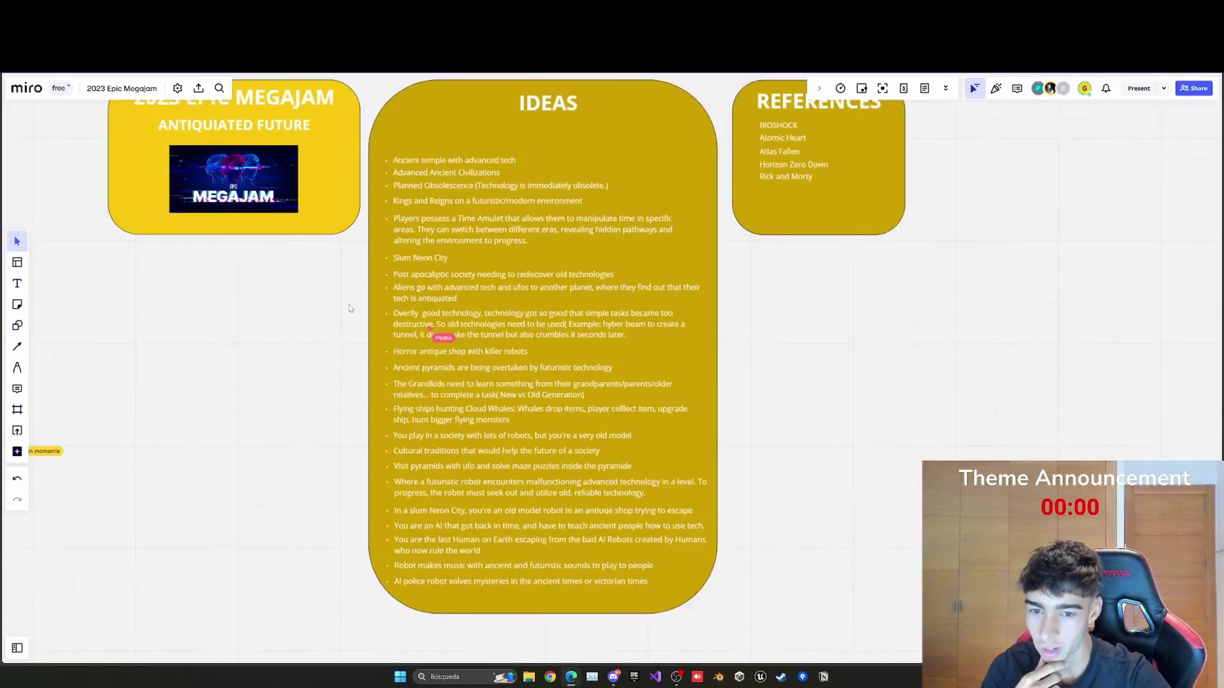
pyautogui.keyDown('ctrl'); pyautogui.scroll(3, 362, 269); pyautogui.keyUp('ctrl')
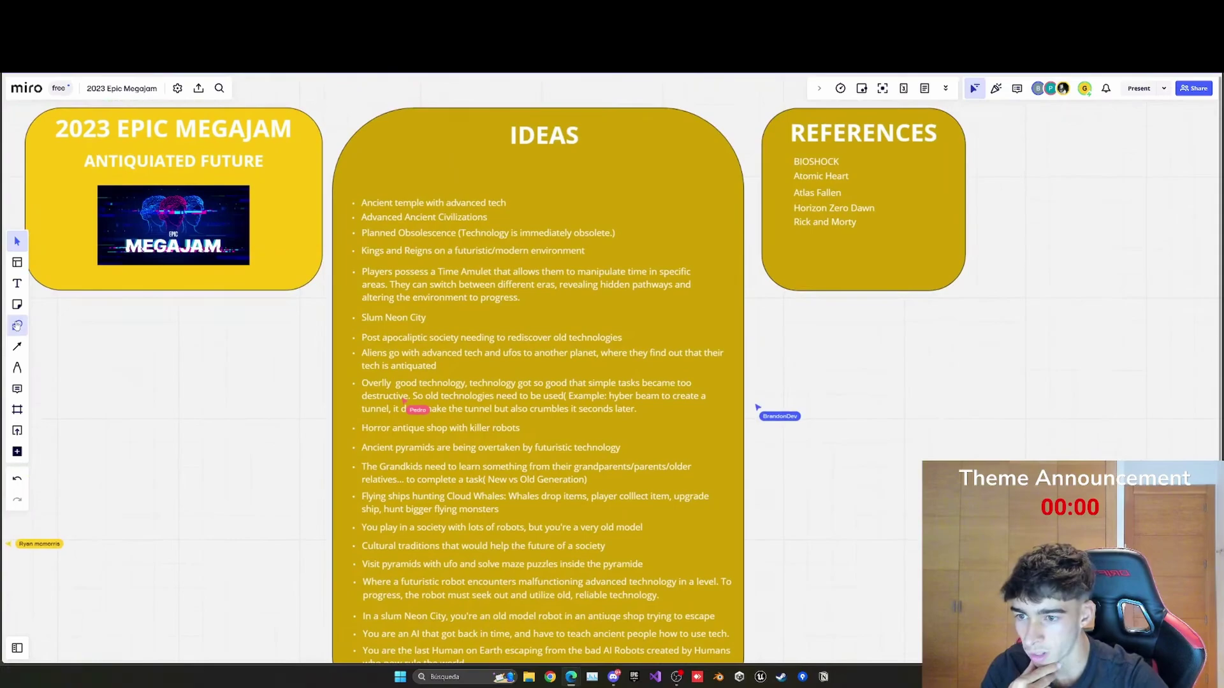
pyautogui.click(17, 325)
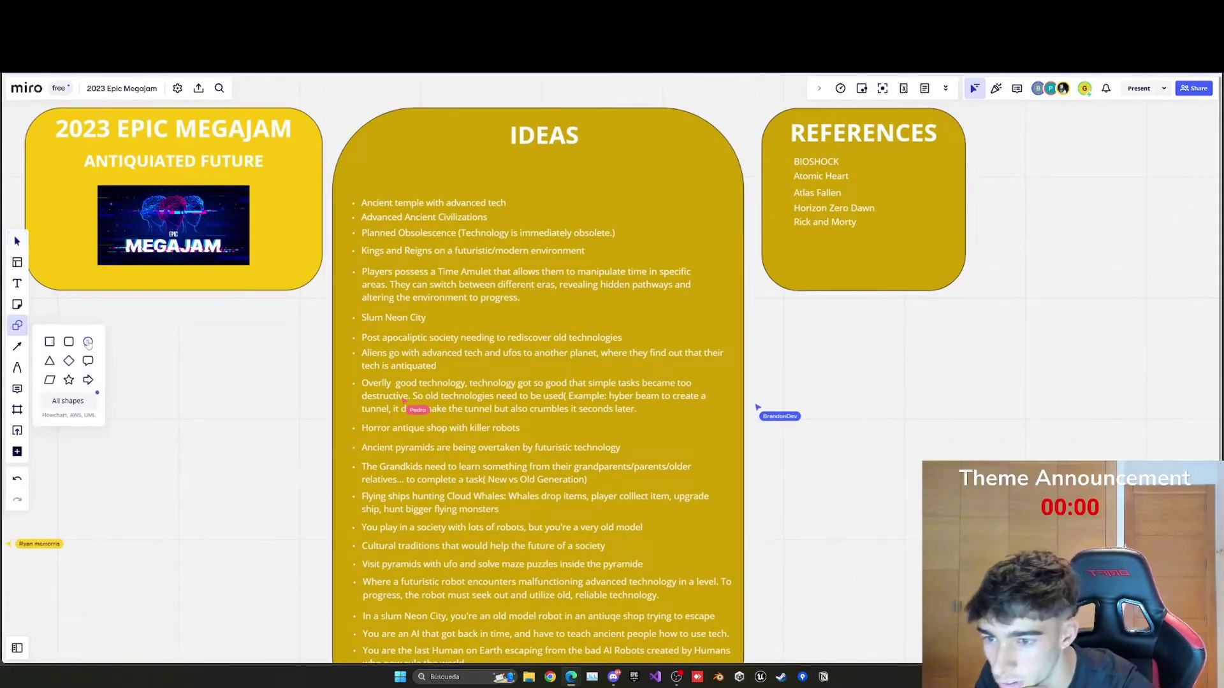
# Step: Draw a small circle and fill it blue as a vote dot
pyautogui.click(88, 343)
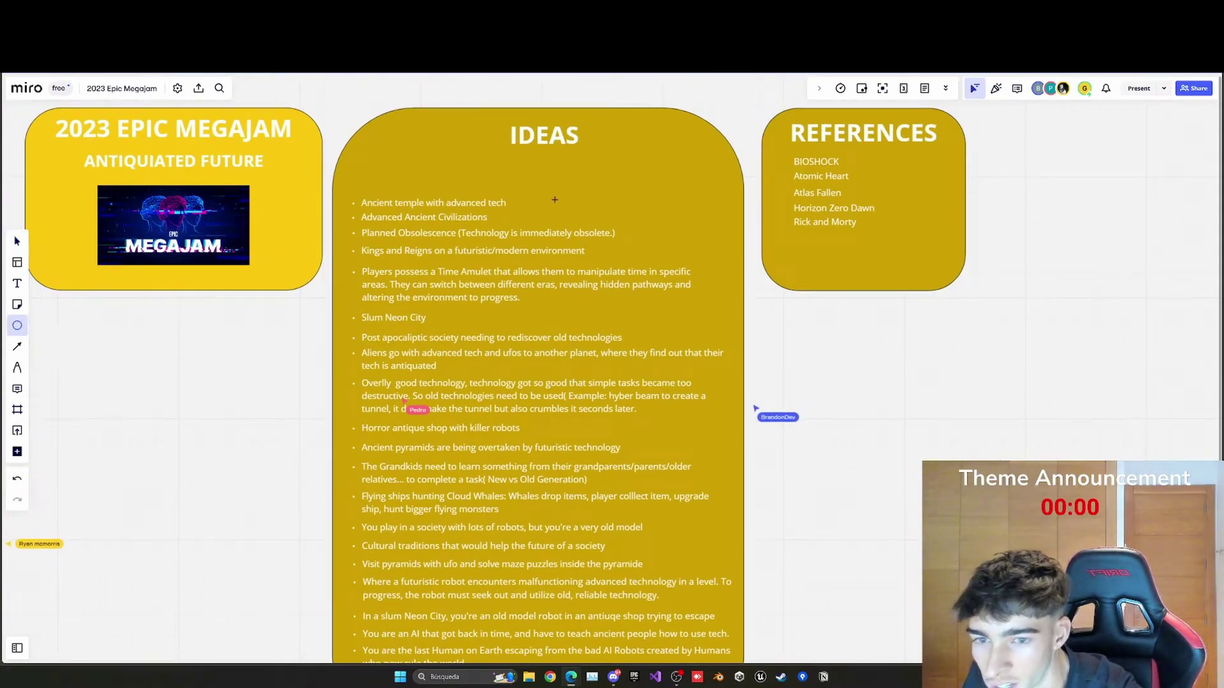
pyautogui.keyDown('ctrl'); pyautogui.scroll(2, 520, 197); pyautogui.keyUp('ctrl')
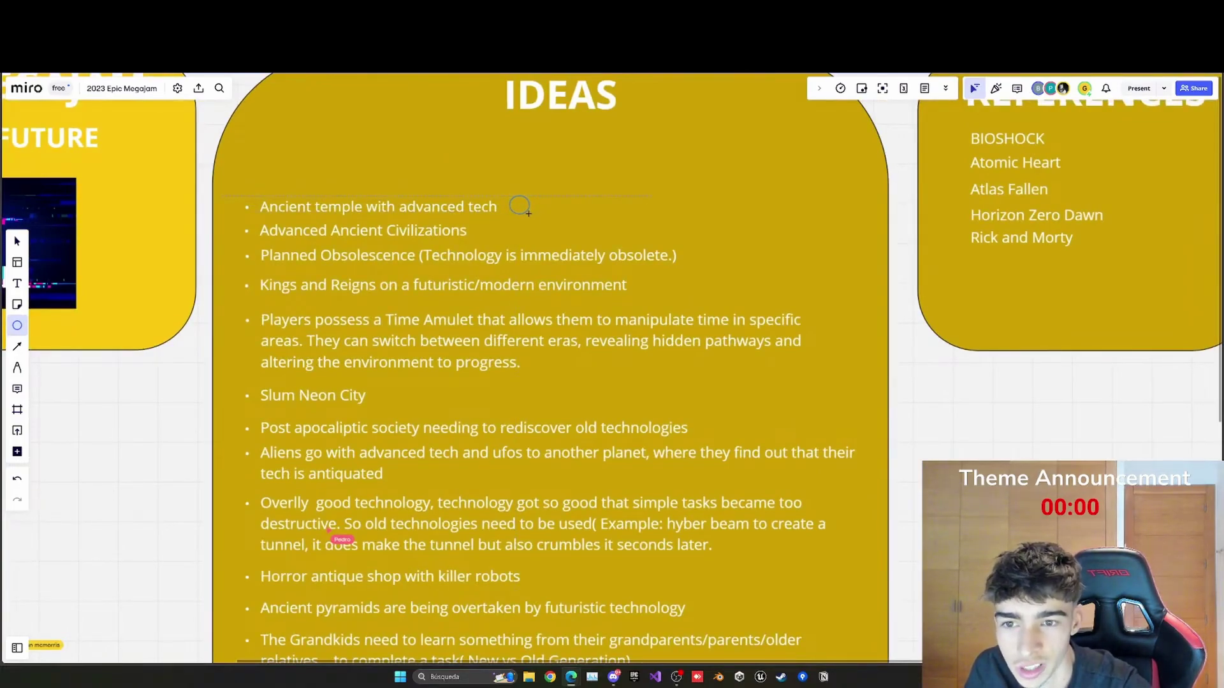
pyautogui.click(528, 213)
pyautogui.click(390, 154)
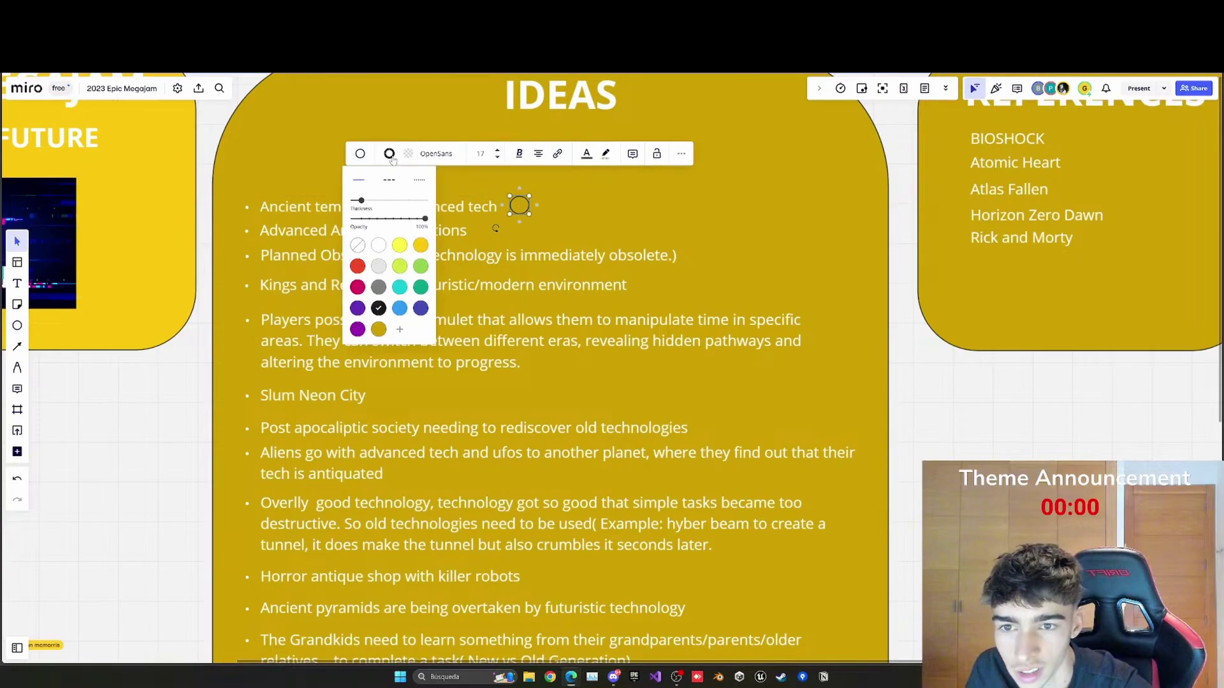
pyautogui.click(408, 153)
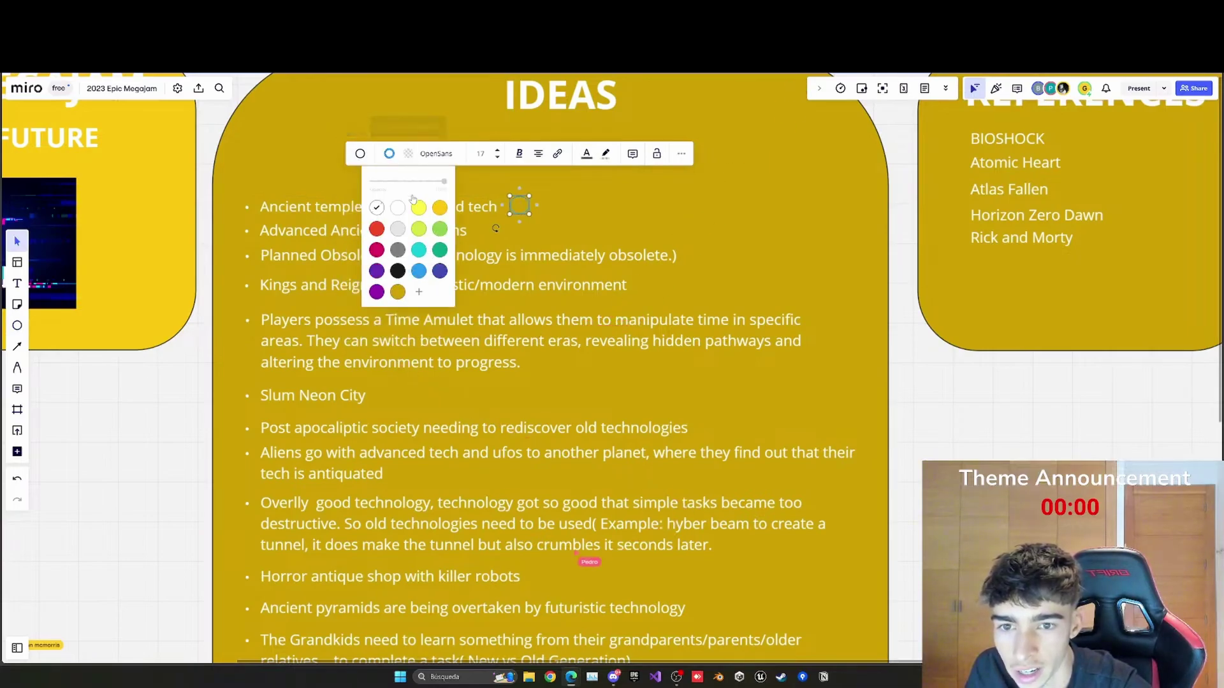
pyautogui.click(419, 271)
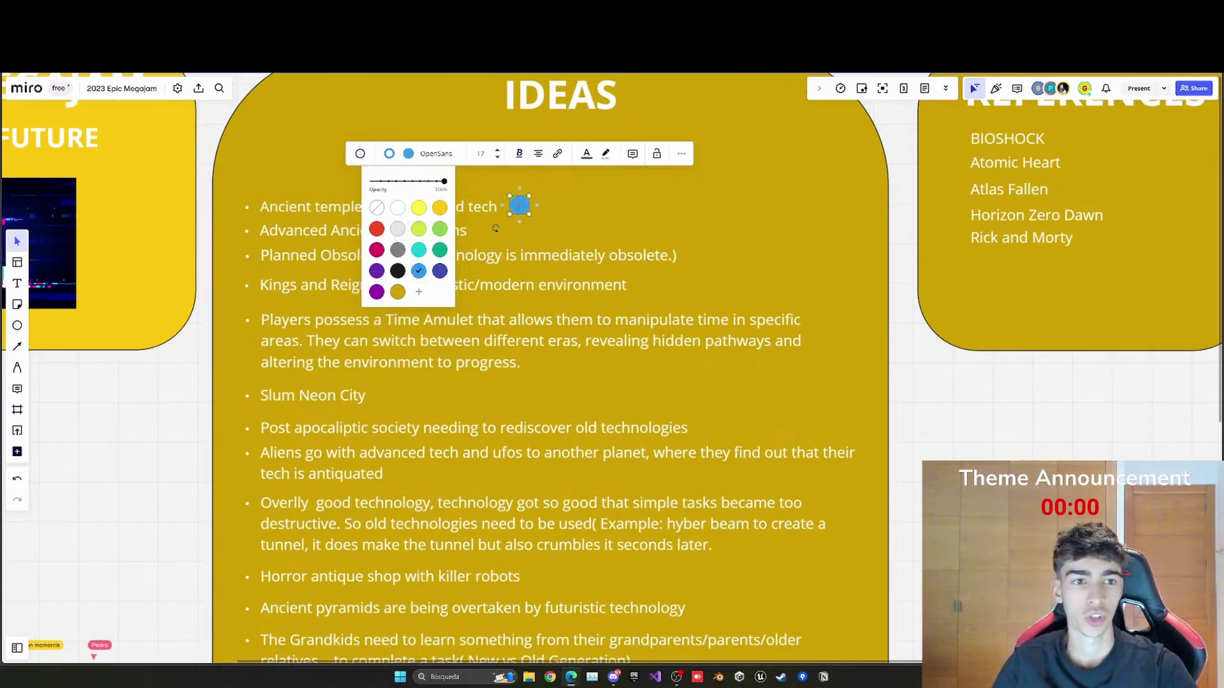
pyautogui.moveTo(519, 204); pyautogui.dragTo(706, 385)
# Step: Place the blue vote dot beside the old technologies idea, aligned with its text
pyautogui.scroll(-2, 695, 255)
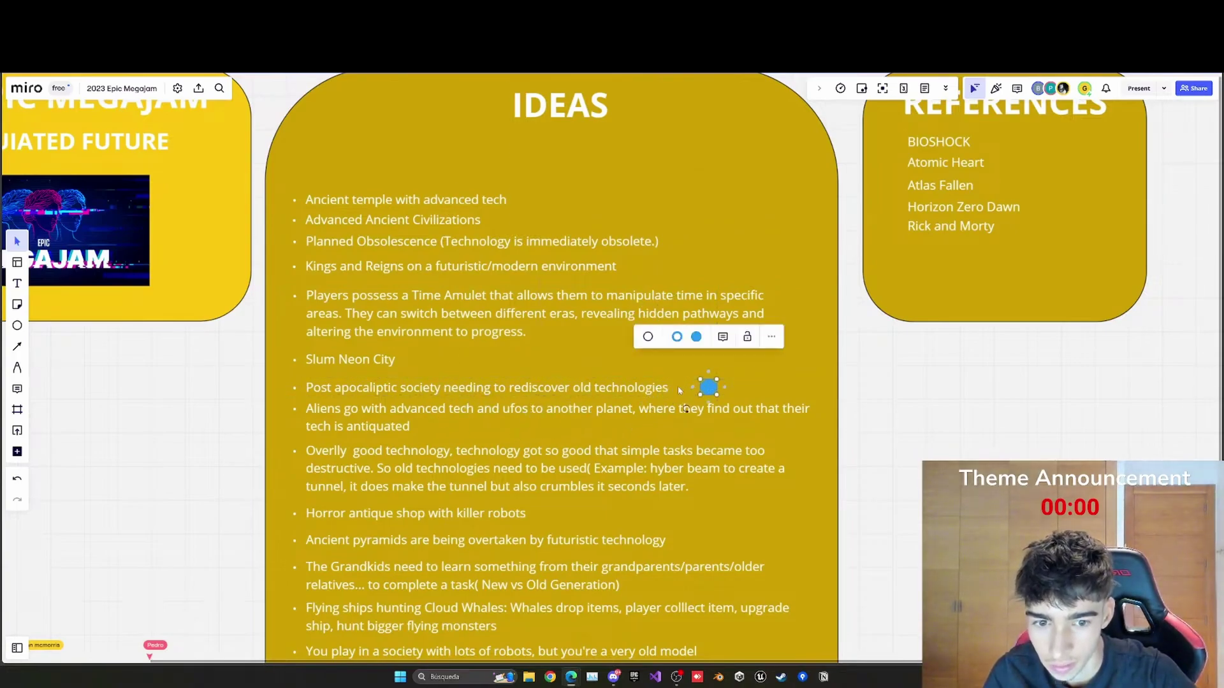
pyautogui.scroll(-3, 707, 386)
pyautogui.moveTo(697, 280); pyautogui.dragTo(681, 287)
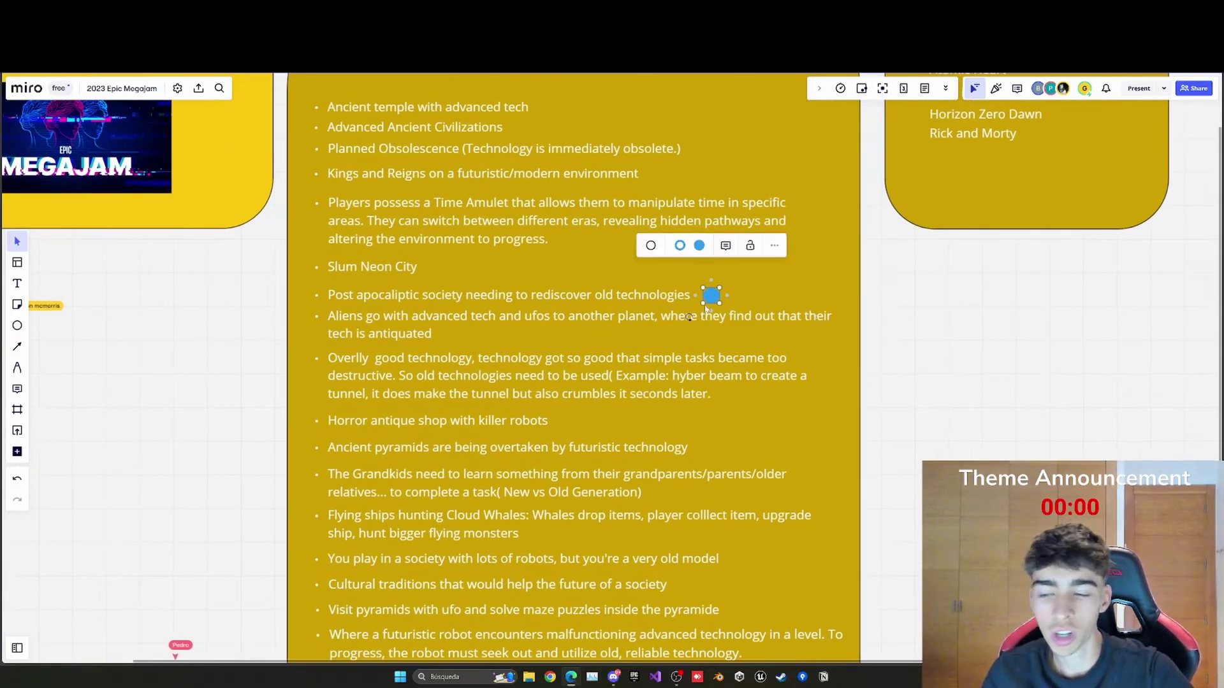
pyautogui.moveTo(709, 298); pyautogui.dragTo(706, 298)
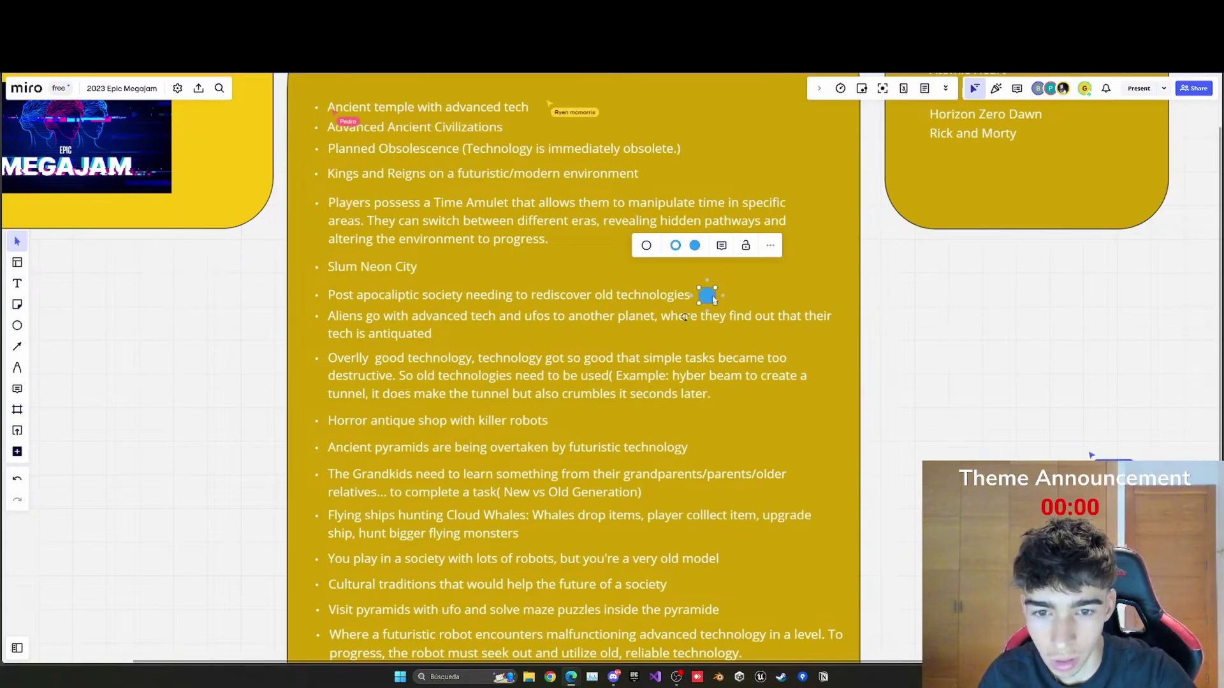
pyautogui.scroll(-3, 802, 386)
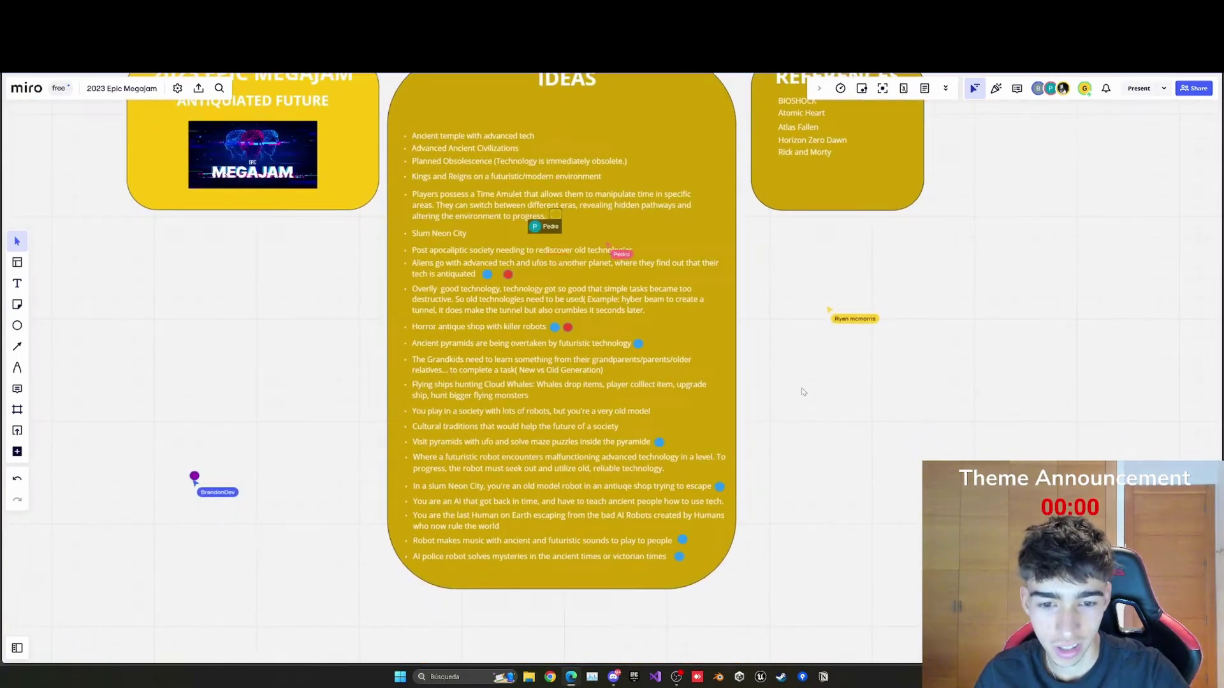
pyautogui.scroll(2, 510, 276)
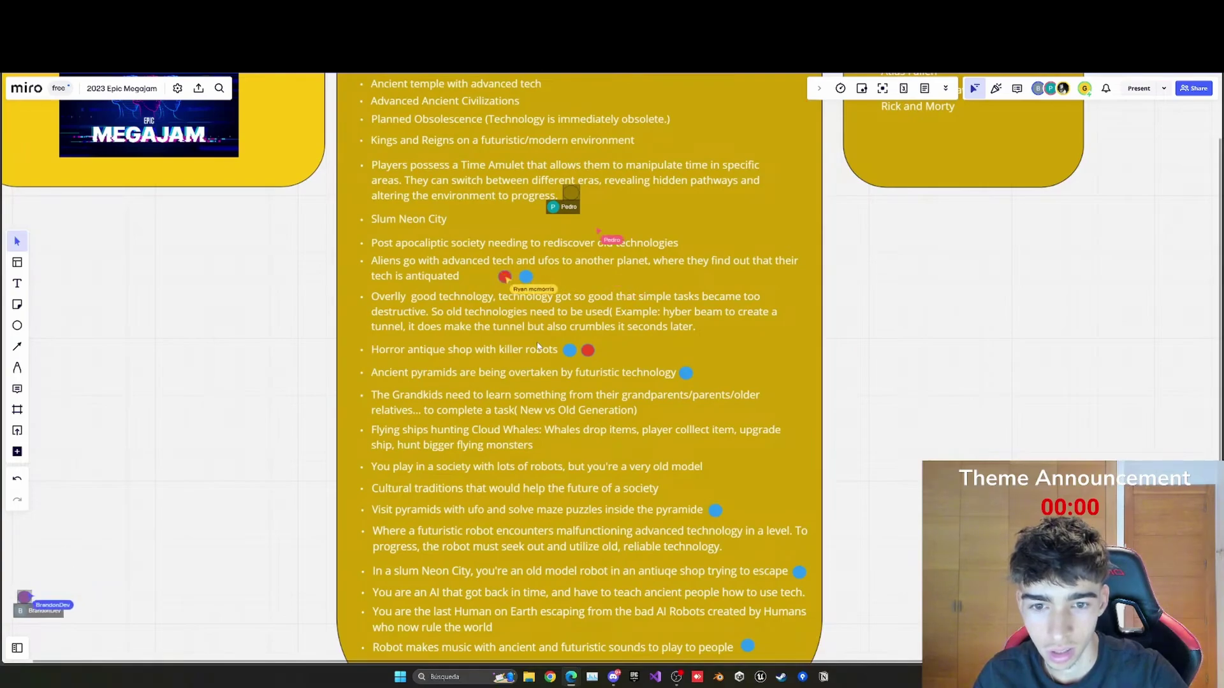
pyautogui.scroll(-1, 670, 348)
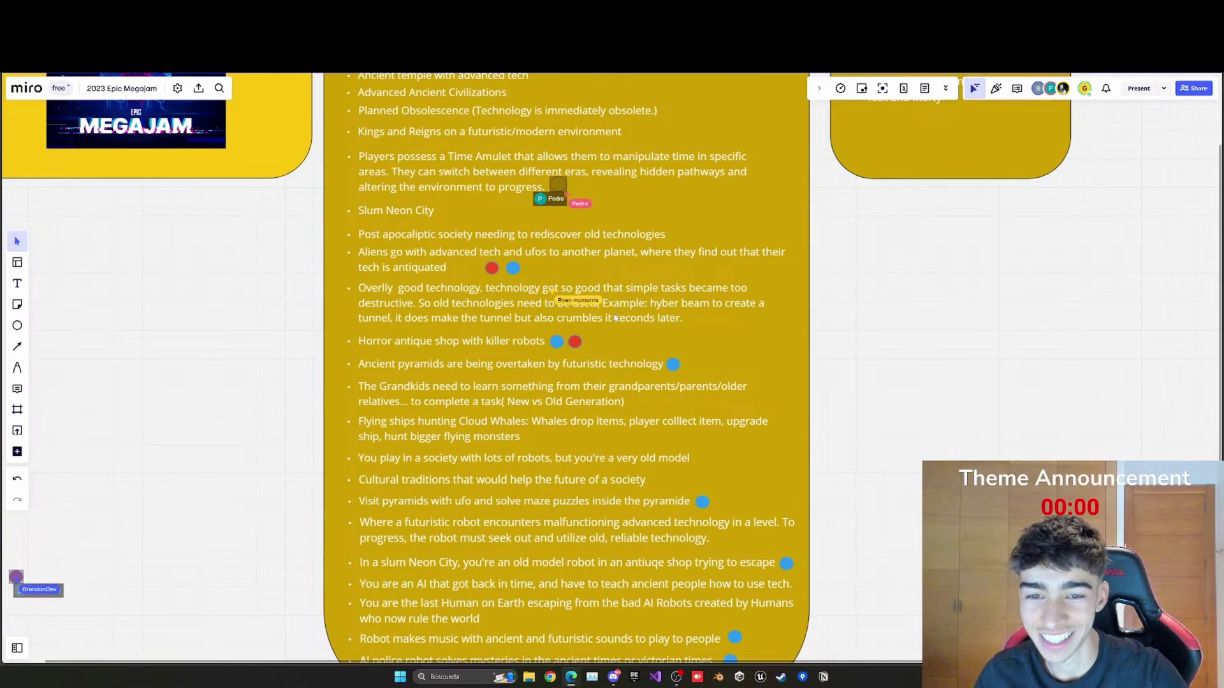
pyautogui.scroll(-1, 365, 313)
pyautogui.scroll(2, 366, 314)
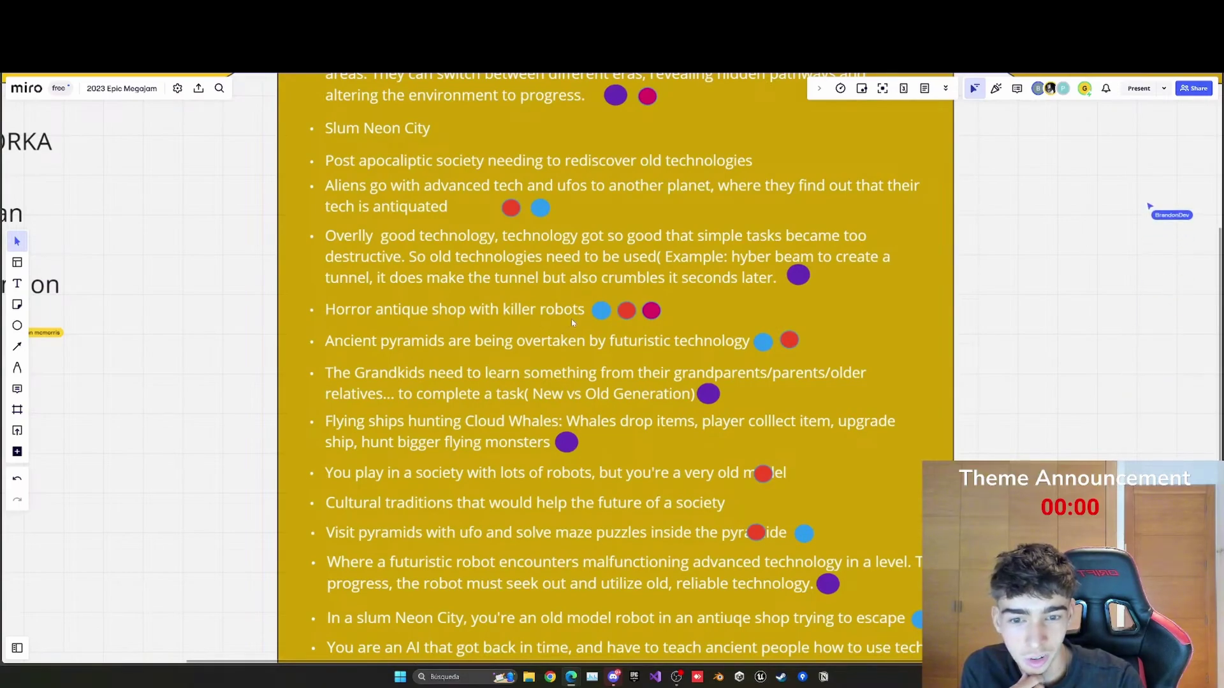
pyautogui.scroll(-4, 572, 323)
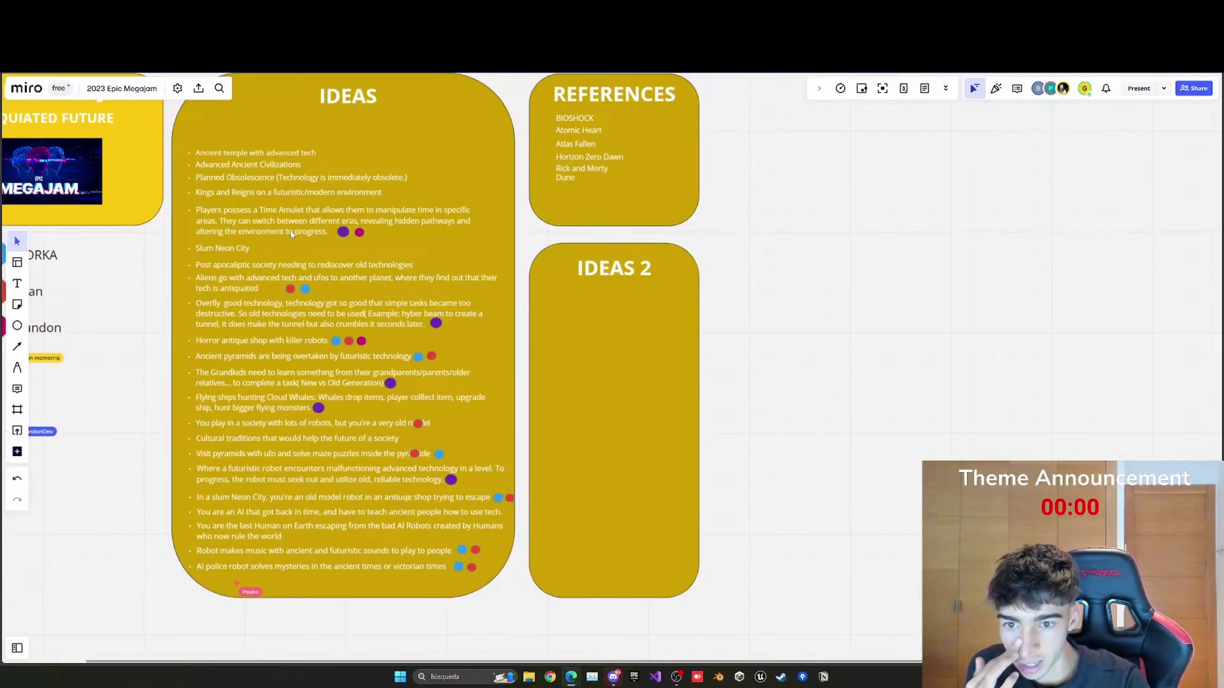
# Step: Copy the Time Amulet idea into the IDEAS 2 card
pyautogui.click(291, 234)
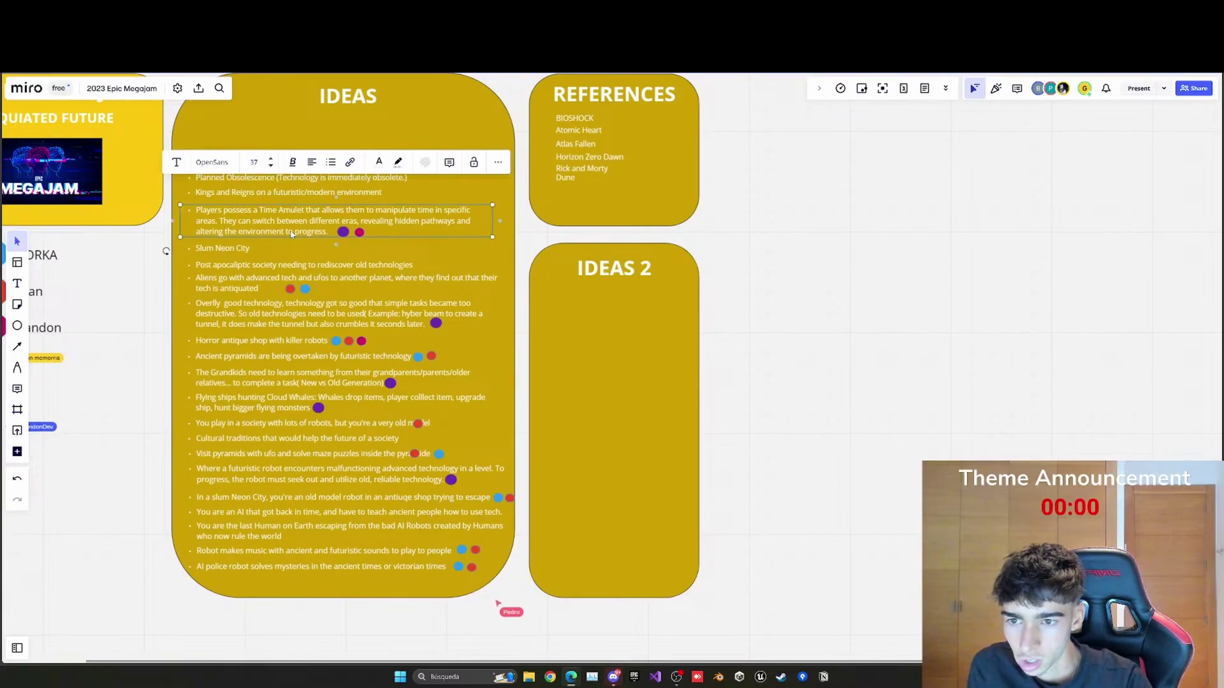
pyautogui.hotkey('ctrl', 'c')
pyautogui.hotkey('ctrl', 'v')
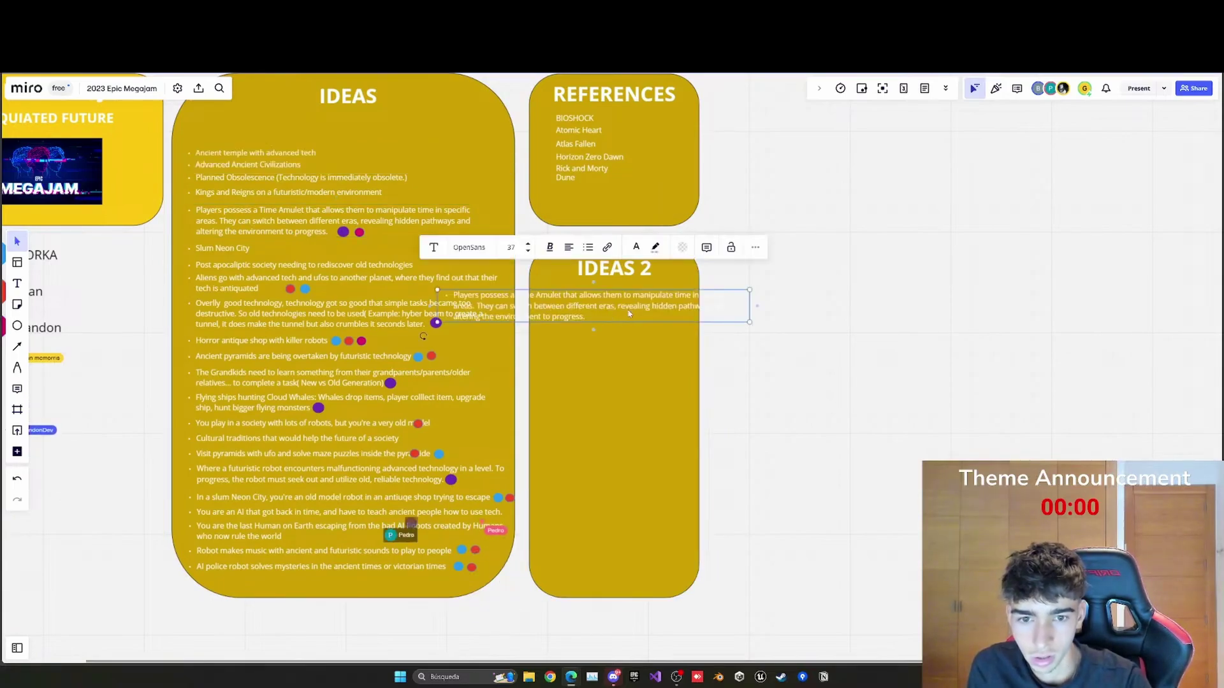
pyautogui.moveTo(629, 314); pyautogui.dragTo(749, 312)
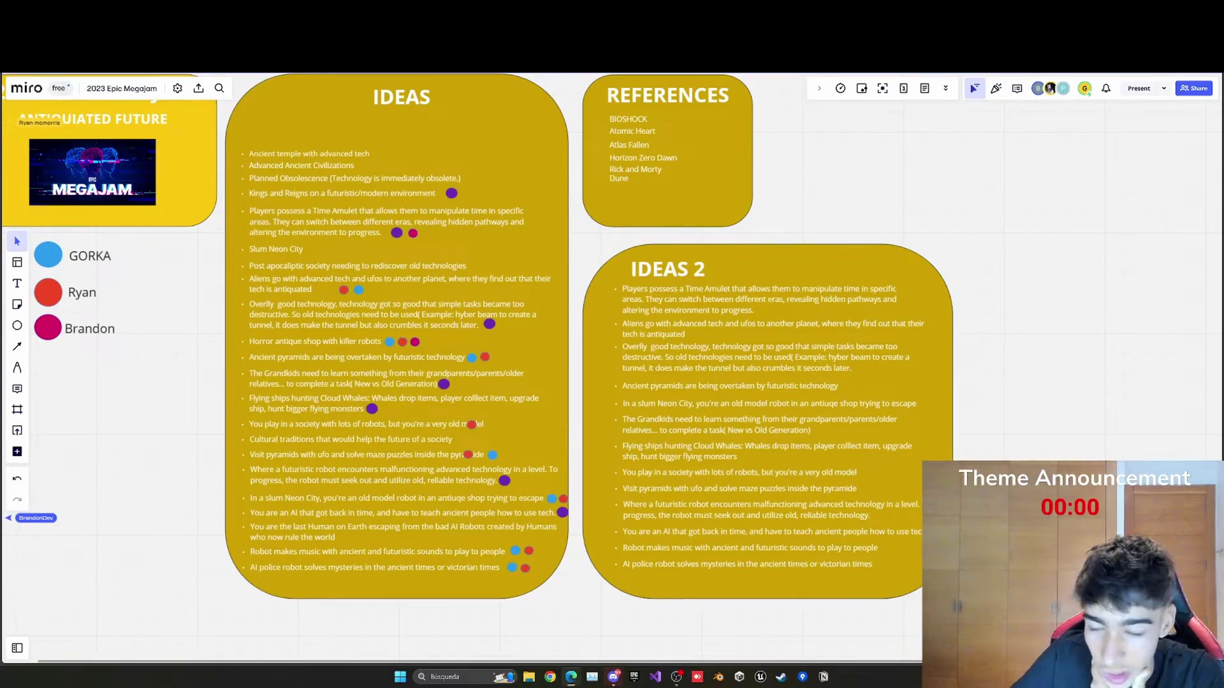
# Step: Duplicate the IDEAS 2 panel as IDEAS 3 to its right, shrunk to fit three ideas
pyautogui.moveTo(1044, 362); pyautogui.dragTo(717, 283)
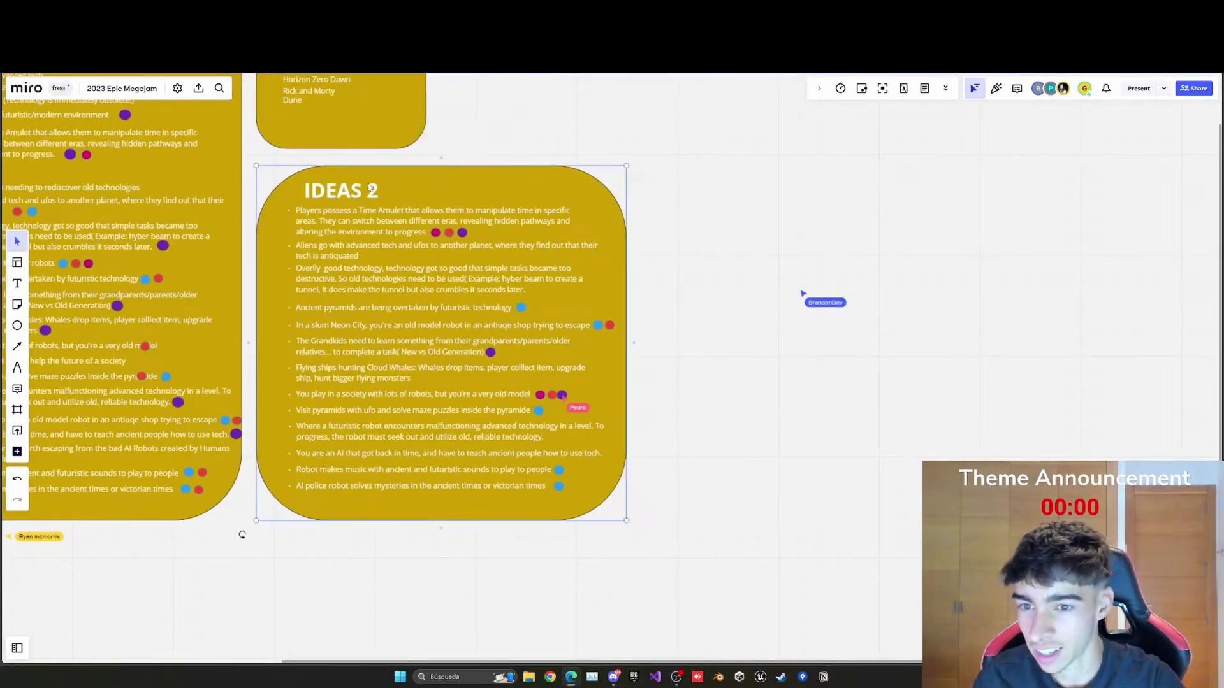
pyautogui.hotkey('ctrl', 'v')
pyautogui.moveTo(857, 258); pyautogui.dragTo(932, 346)
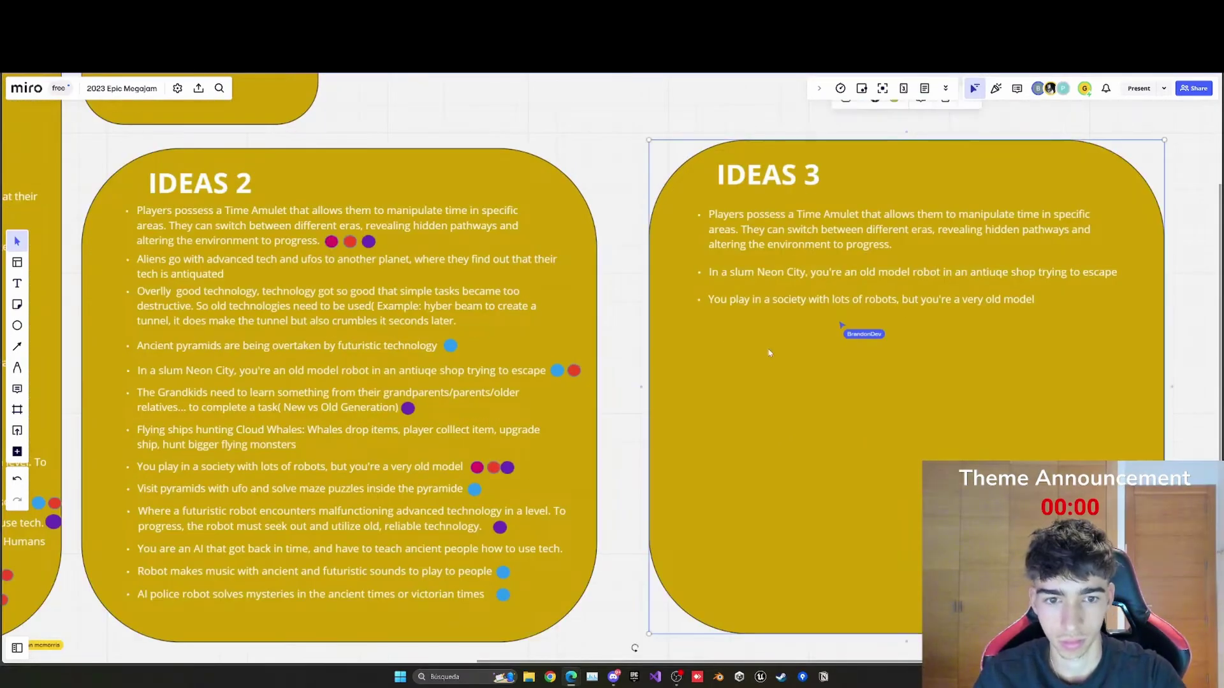
pyautogui.hscroll(3, 615, 378)
pyautogui.scroll(-2, 631, 402)
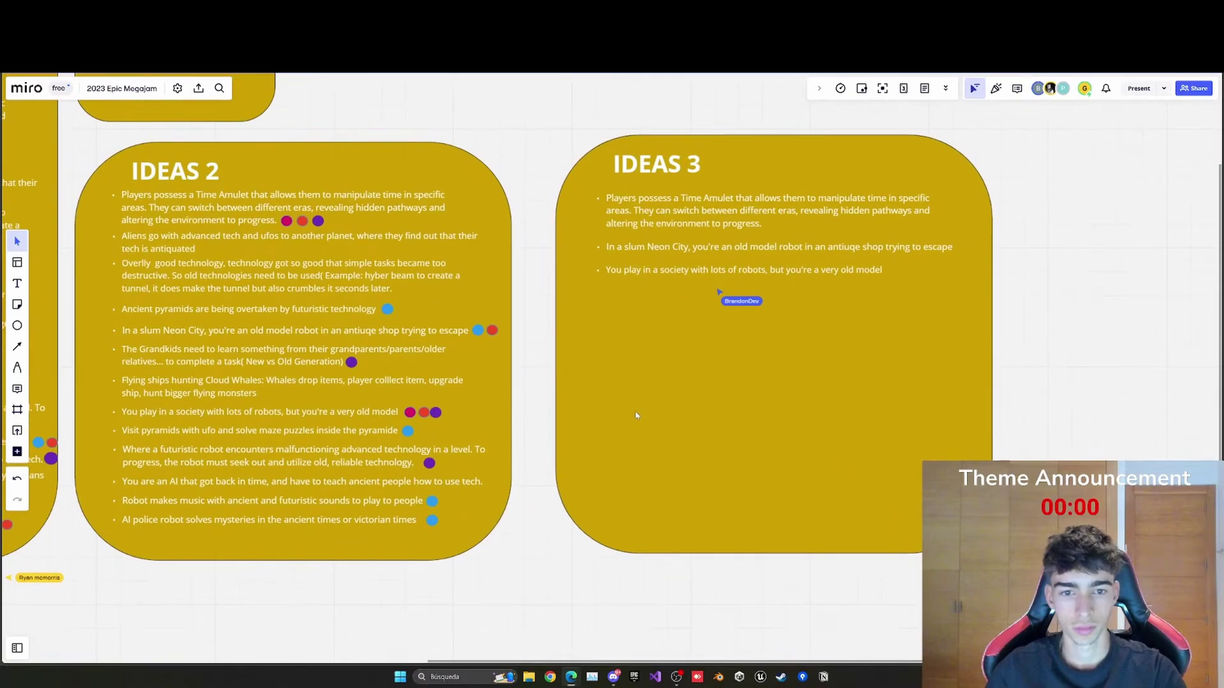
pyautogui.click(668, 421)
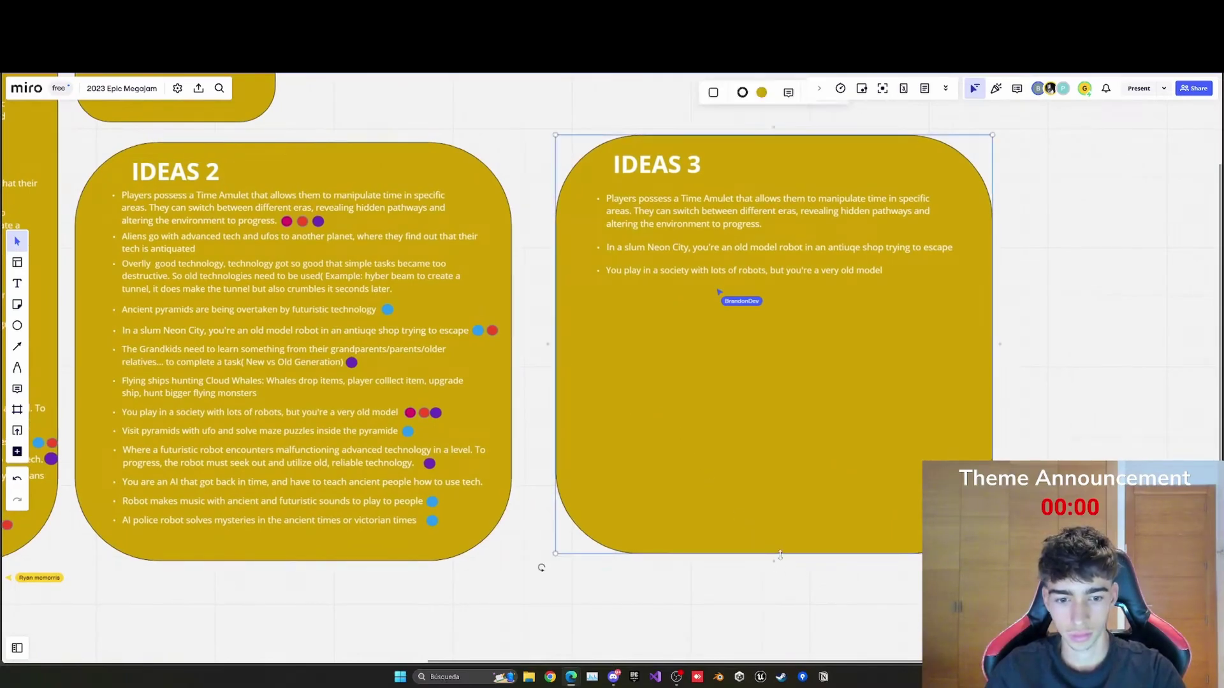
pyautogui.moveTo(780, 554); pyautogui.dragTo(798, 304)
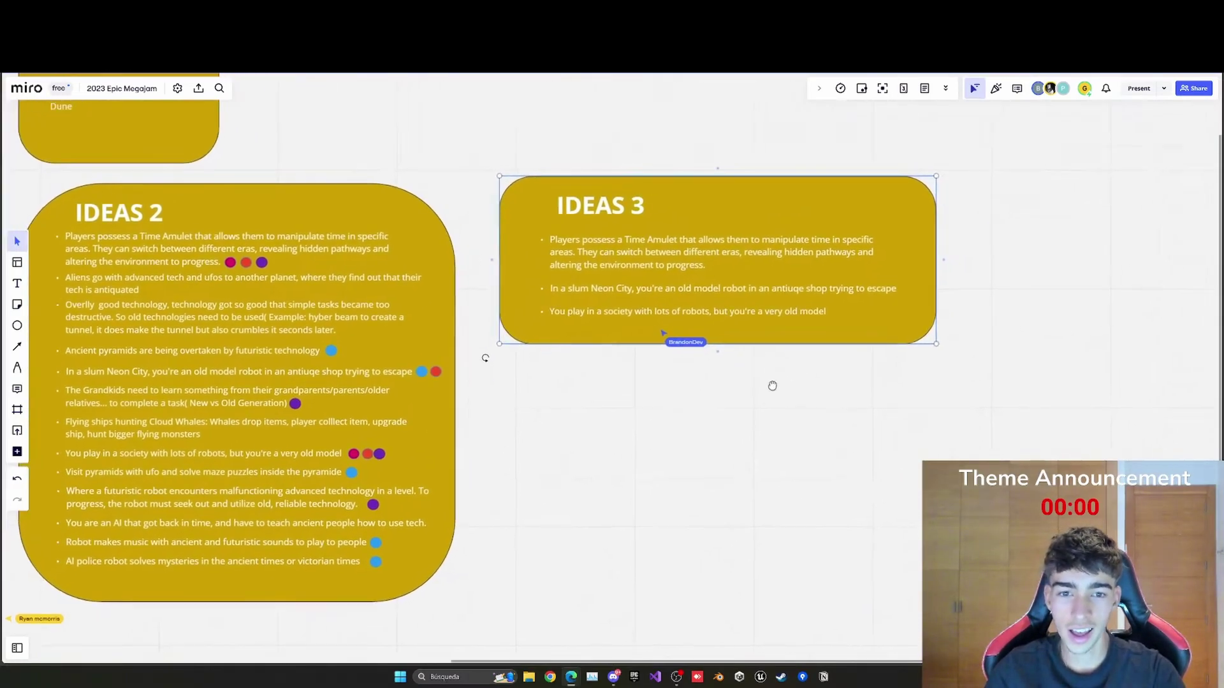
pyautogui.hscroll(3, 733, 363)
pyautogui.scroll(2, 733, 364)
pyautogui.click(677, 428)
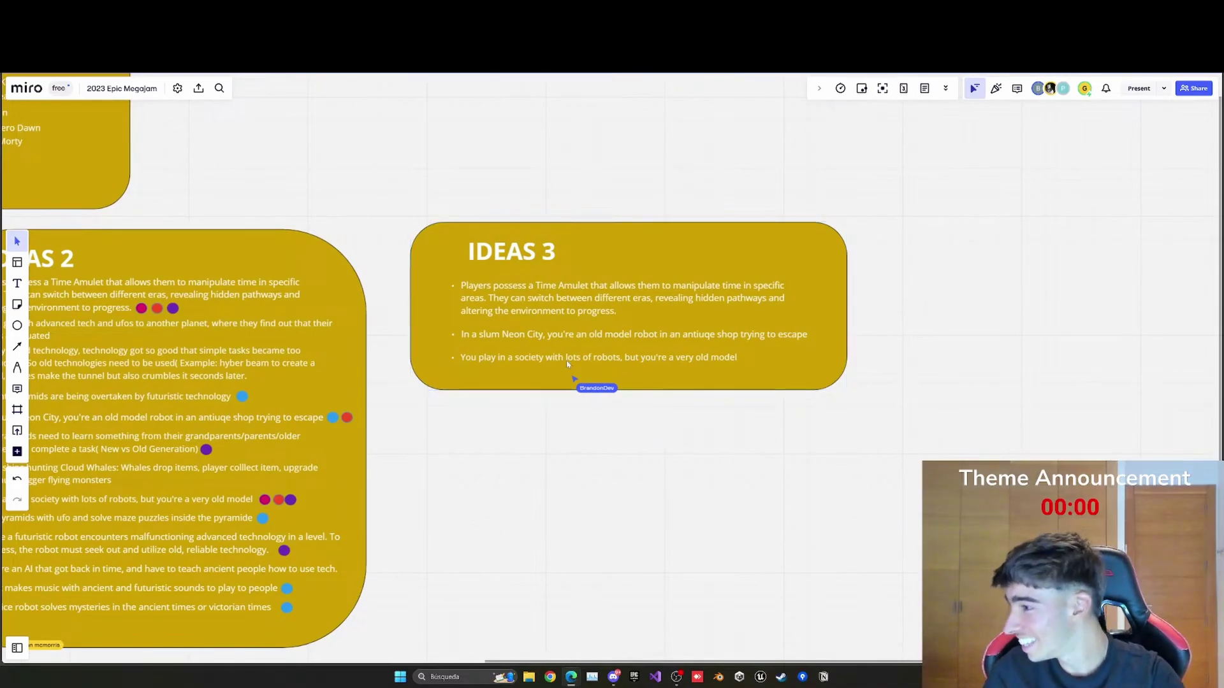
# Step: Paste the neon alley reference screenshot below the IDEAS 3 card
pyautogui.keyDown('ctrl'); pyautogui.scroll(2, 525, 344); pyautogui.keyUp('ctrl')
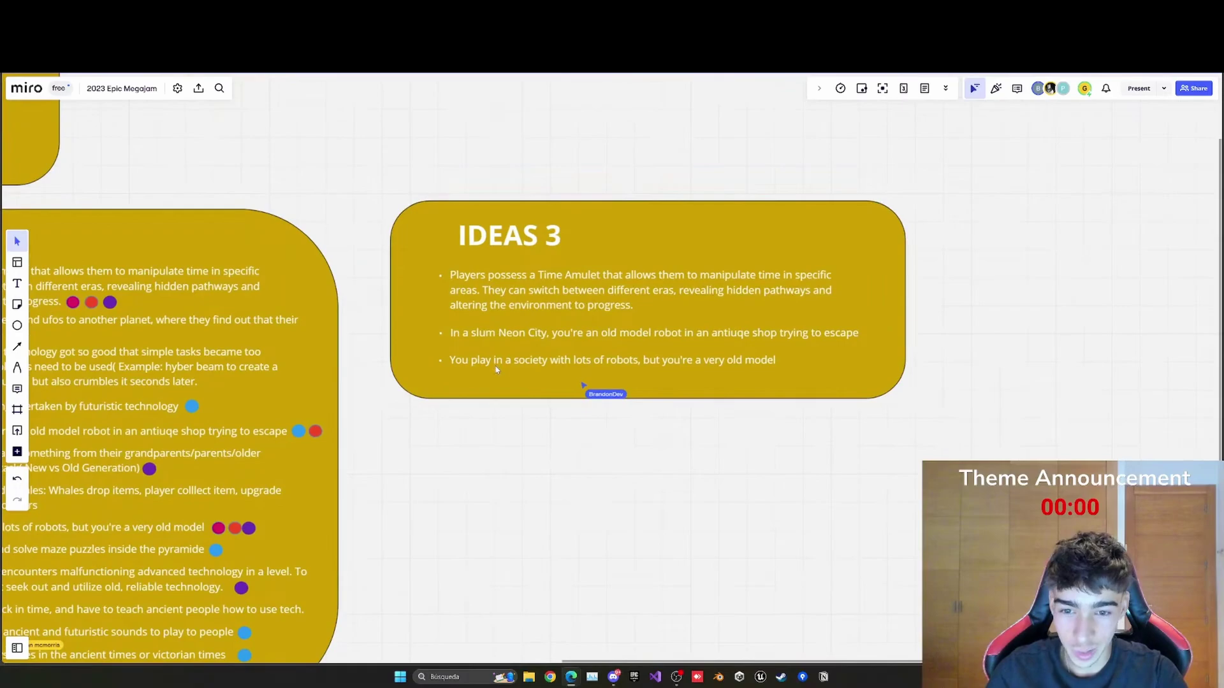
pyautogui.click(514, 332)
pyautogui.click(504, 360)
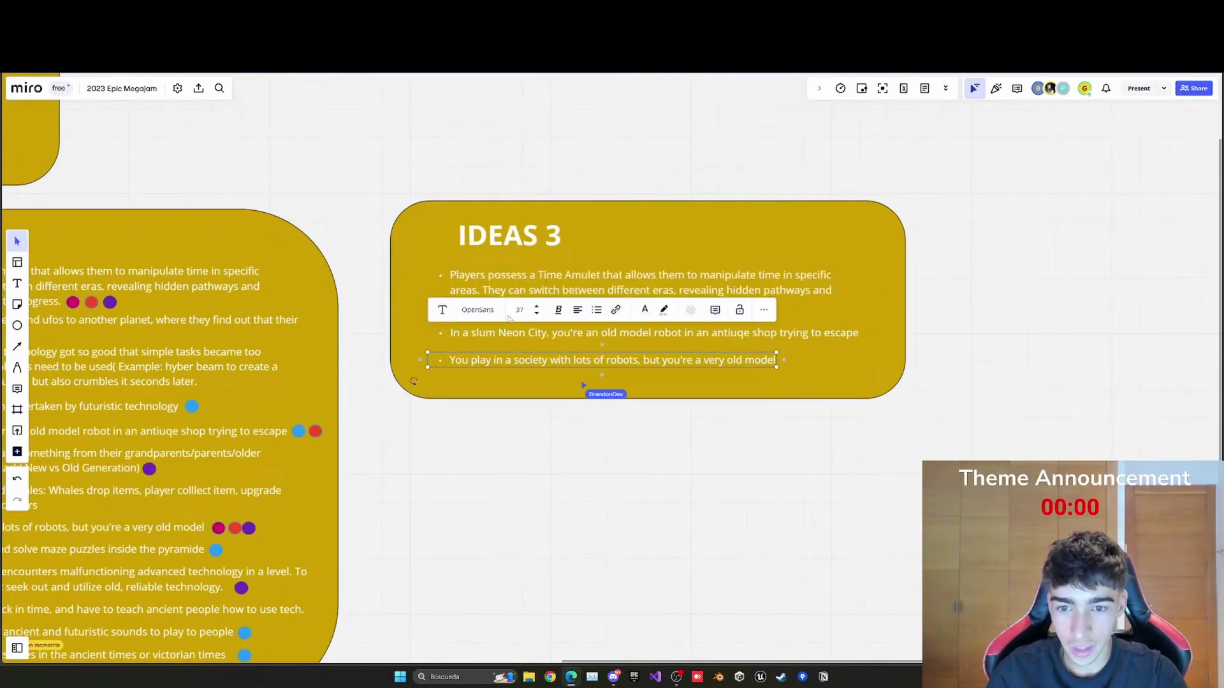
pyautogui.click(499, 287)
pyautogui.click(595, 435)
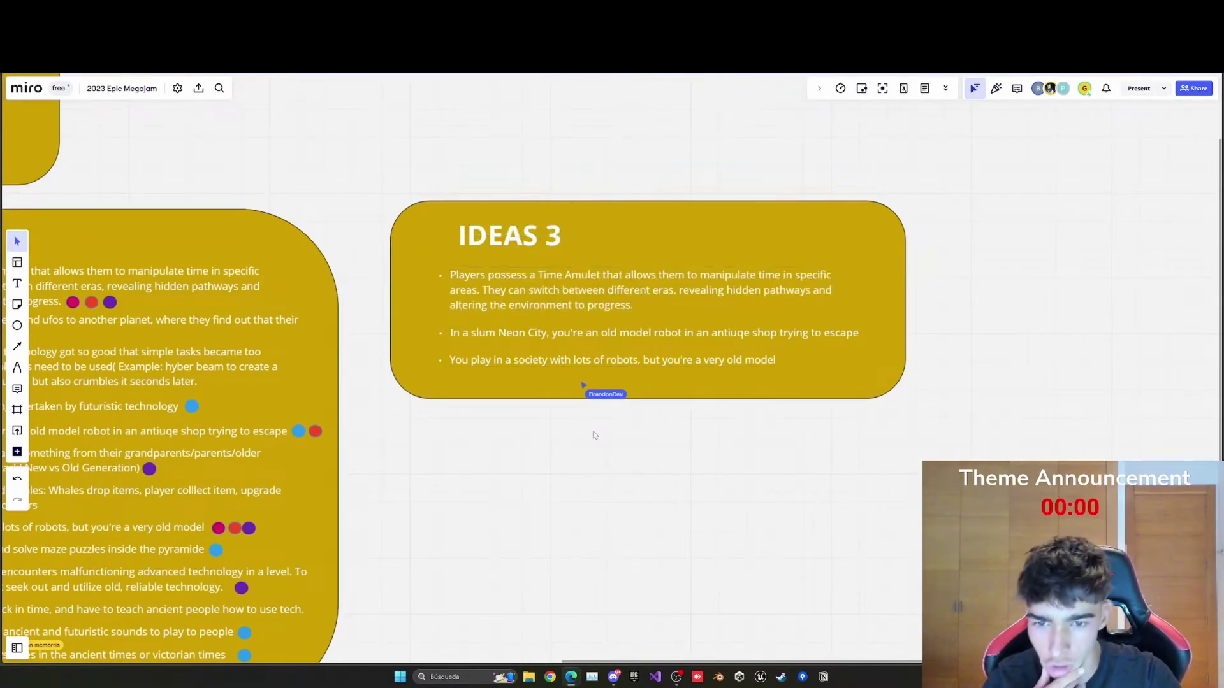
pyautogui.hotkey('ctrl', 'v')
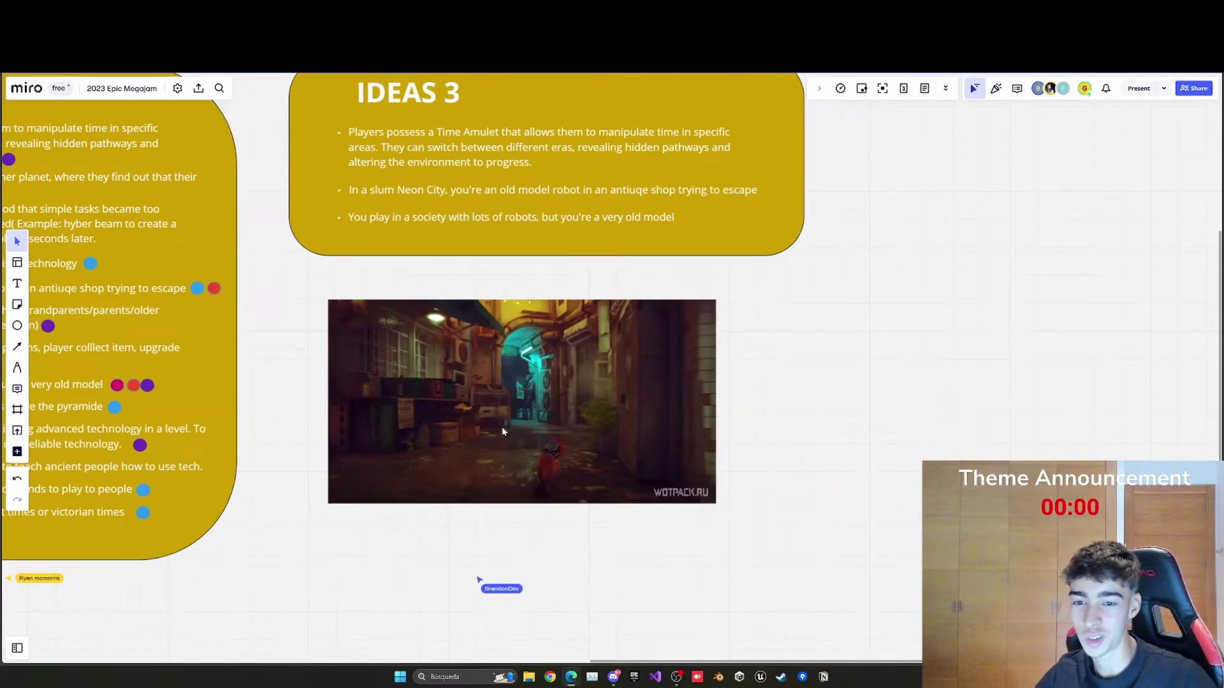
# Step: Place the neon clothing shop and teal-lit doorway screenshots beside the alley image, then zoom out
pyautogui.click(563, 415)
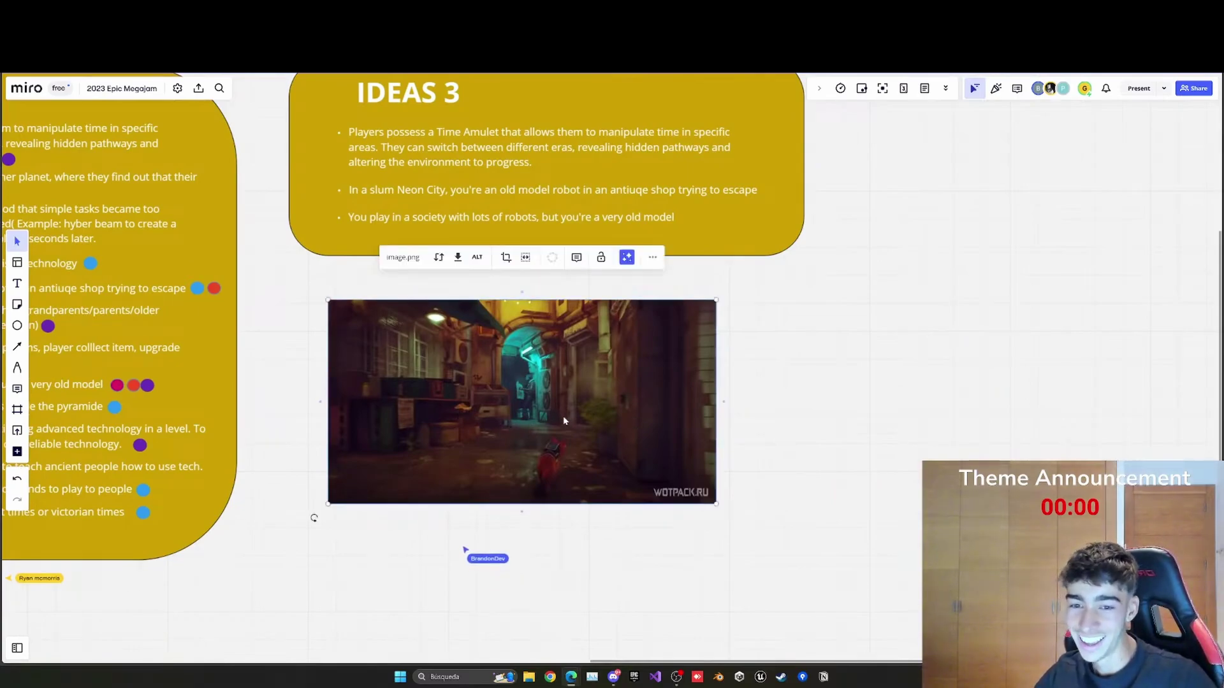
pyautogui.click(792, 437)
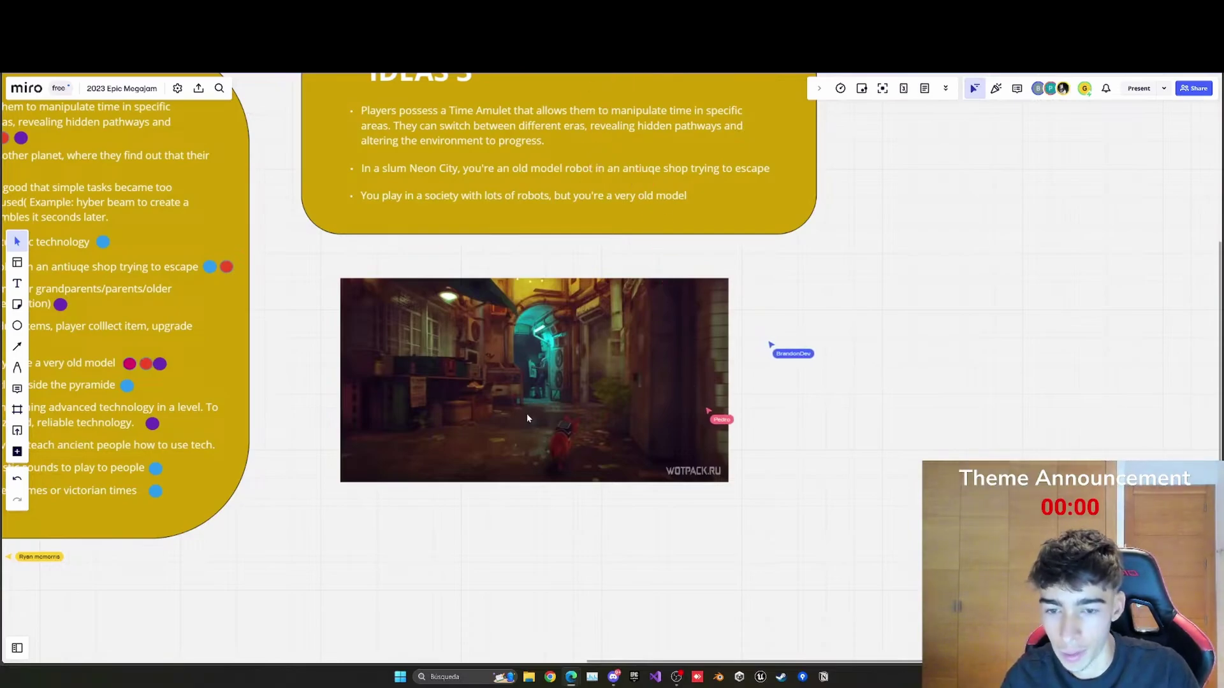
pyautogui.scroll(-3, 864, 491)
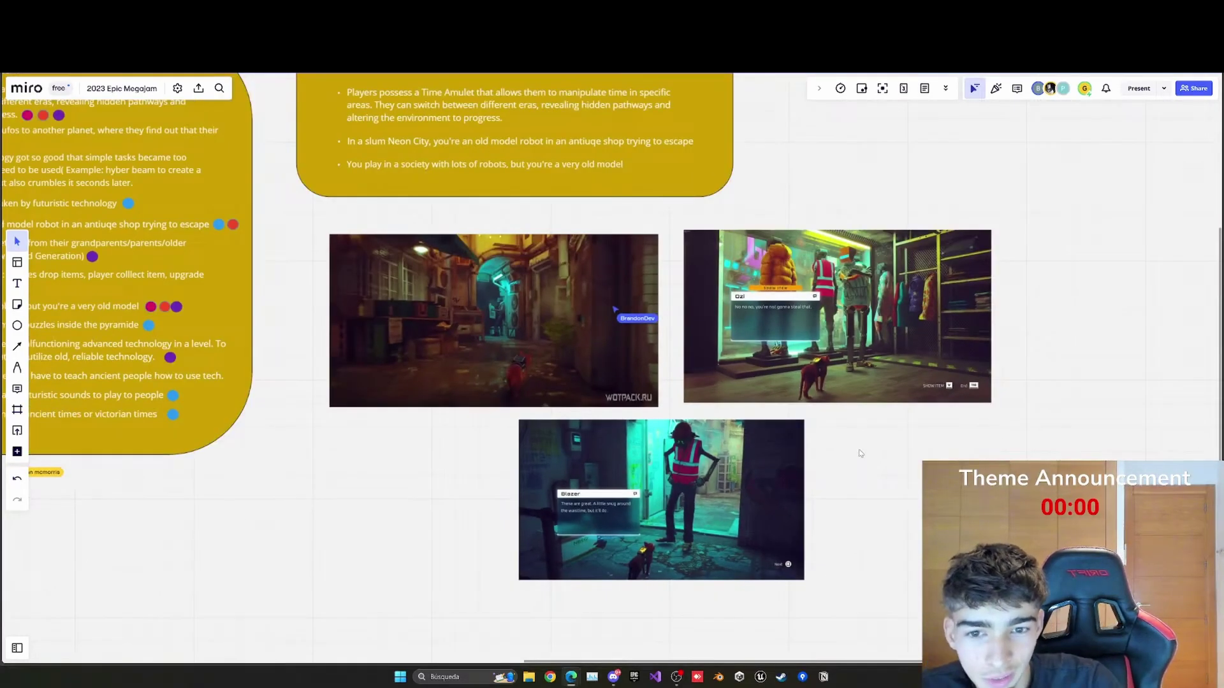
pyautogui.scroll(-3, 845, 448)
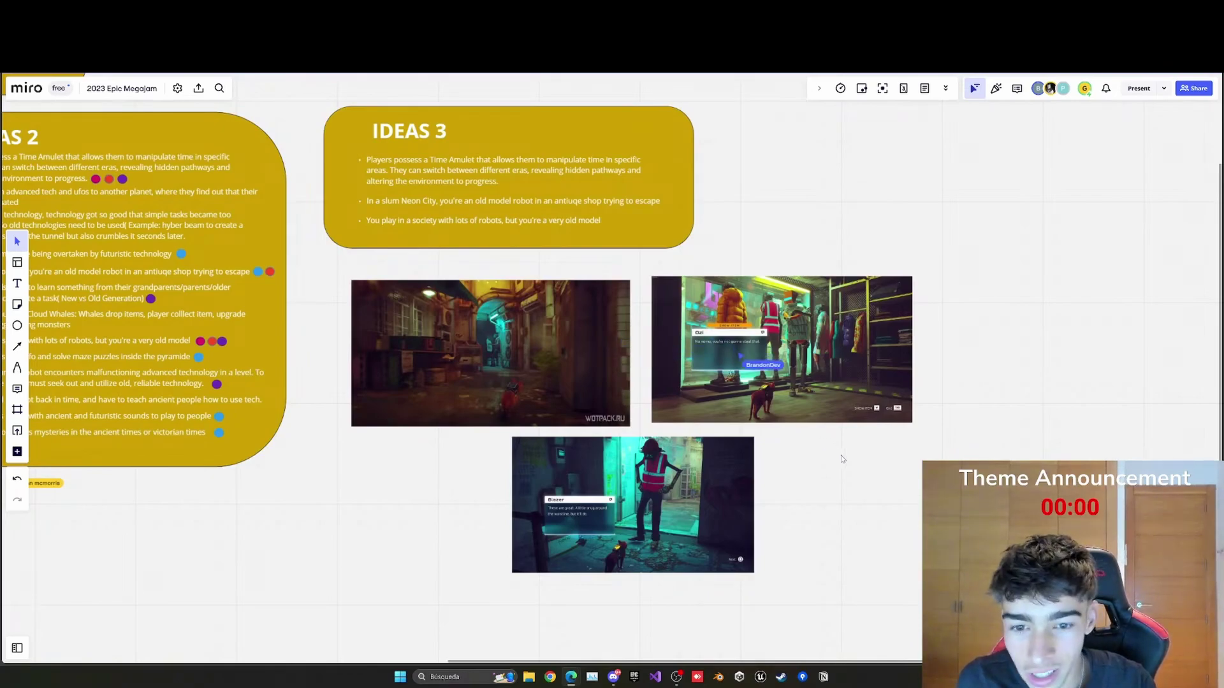
pyautogui.moveTo(846, 461); pyautogui.dragTo(799, 462, button='right')
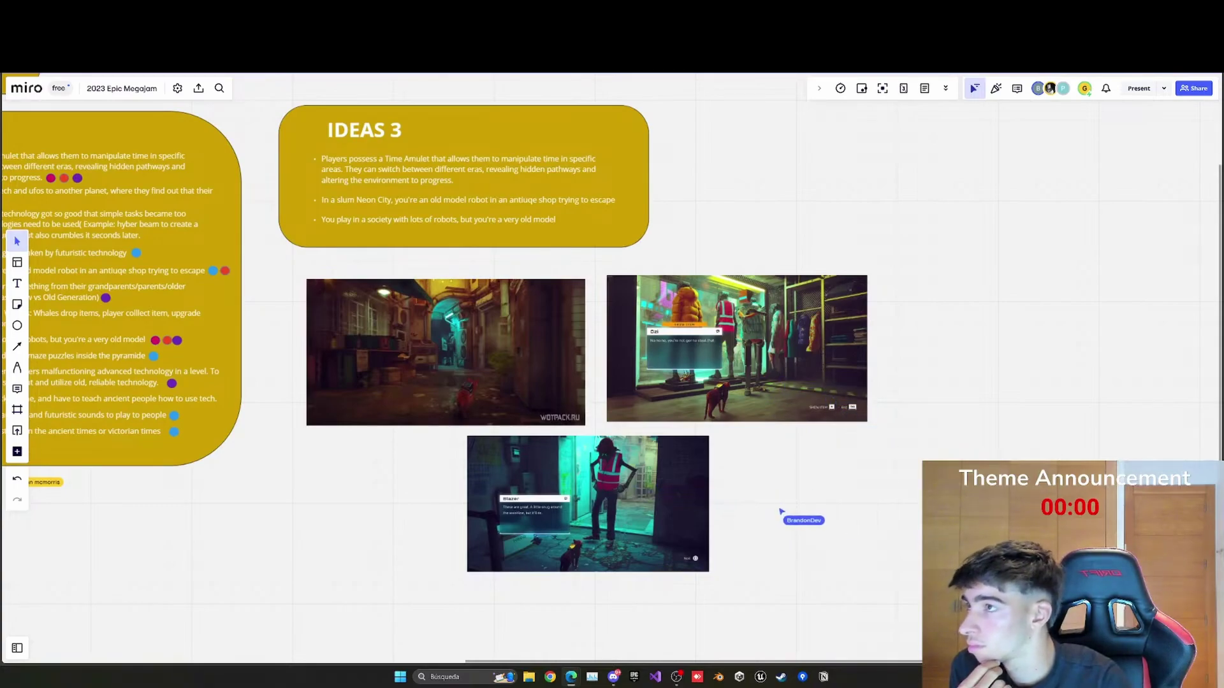
pyautogui.moveTo(877, 514); pyautogui.dragTo(829, 512, button='right')
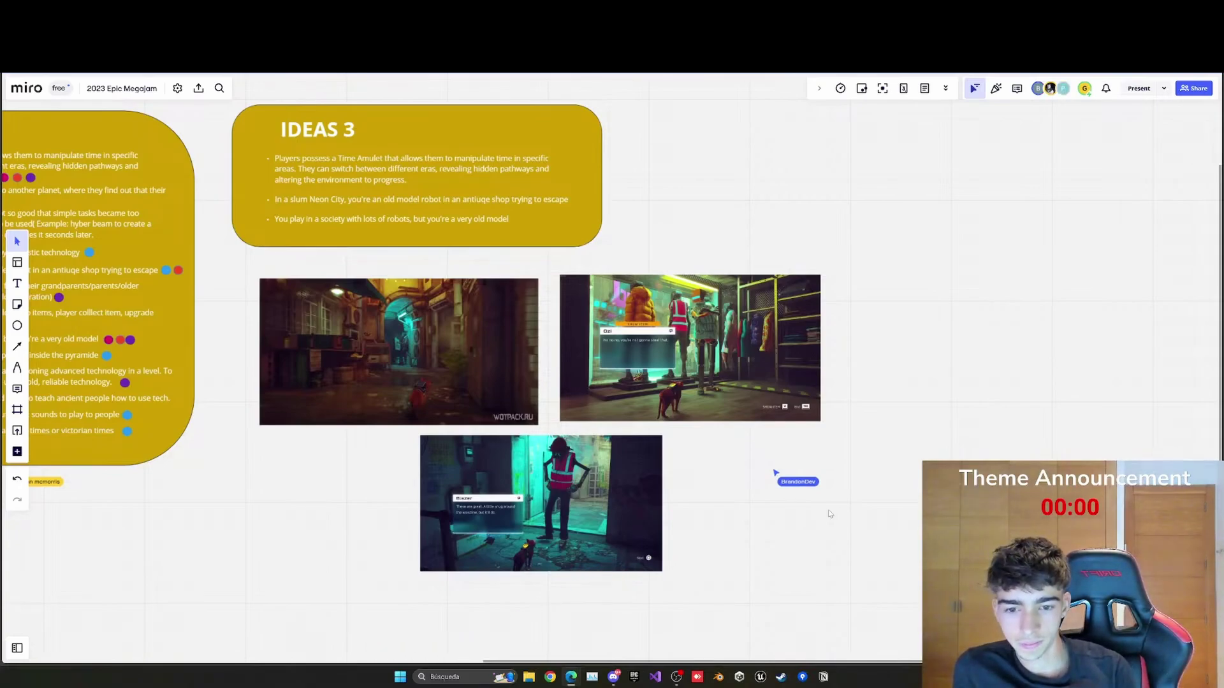
pyautogui.scroll(1, 830, 514)
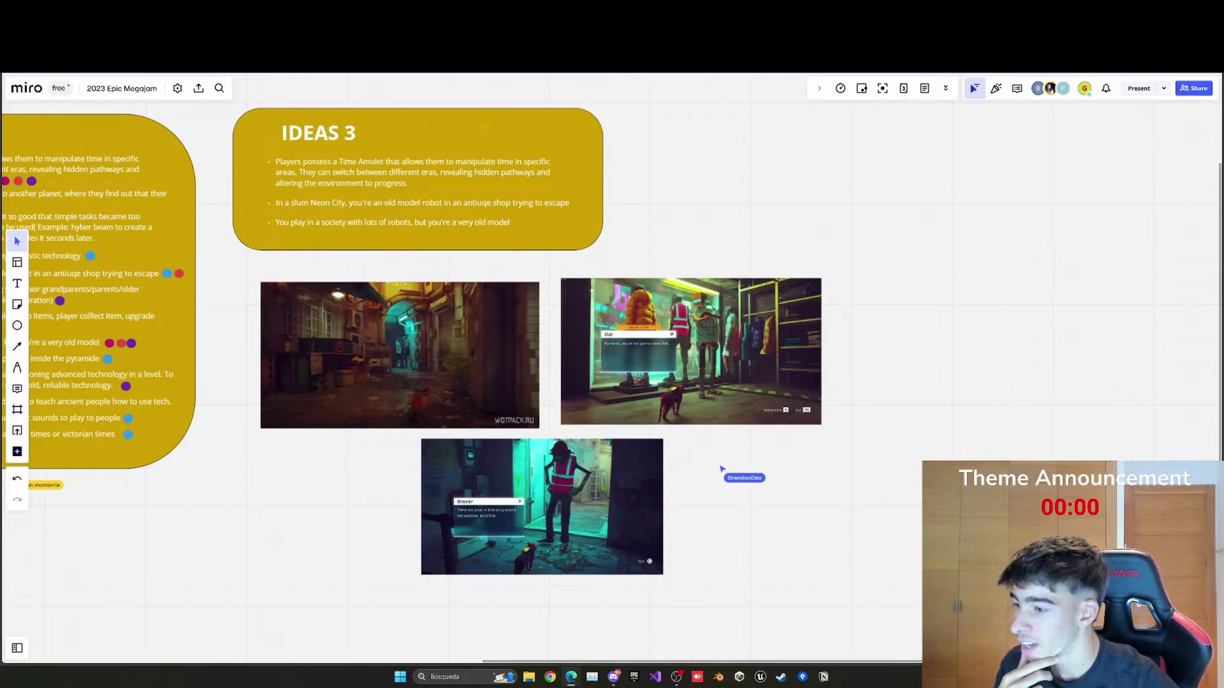
pyautogui.scroll(1, 612, 383)
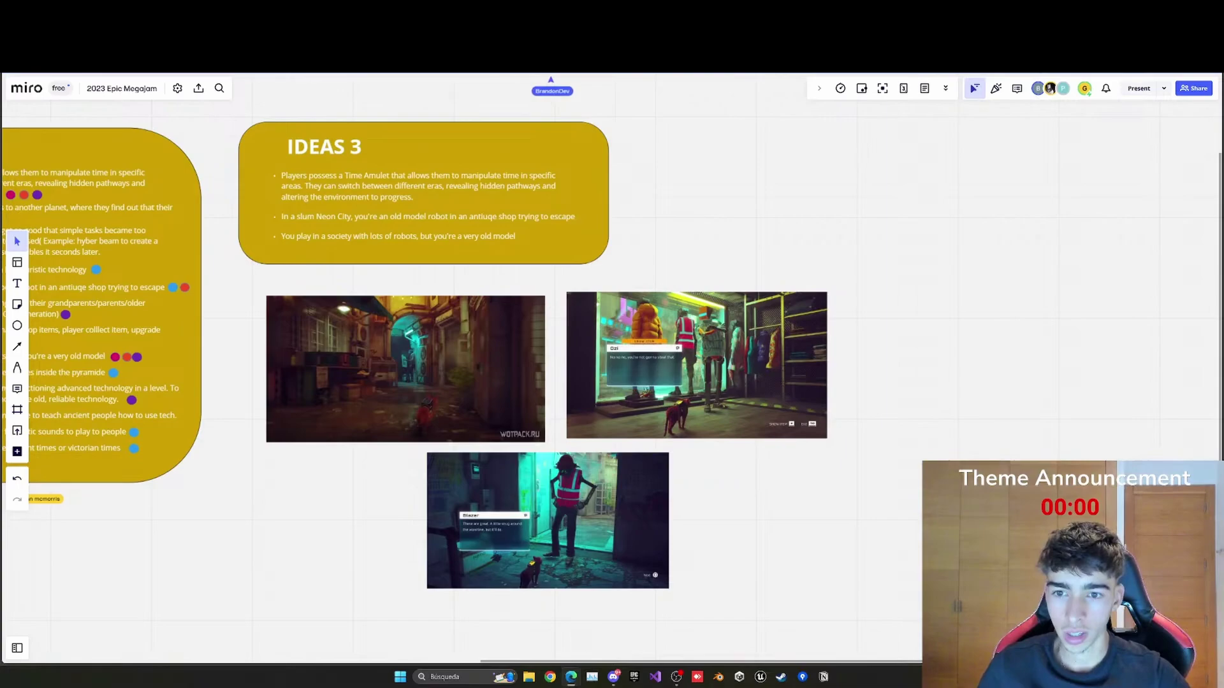
pyautogui.click(526, 220)
pyautogui.click(763, 232)
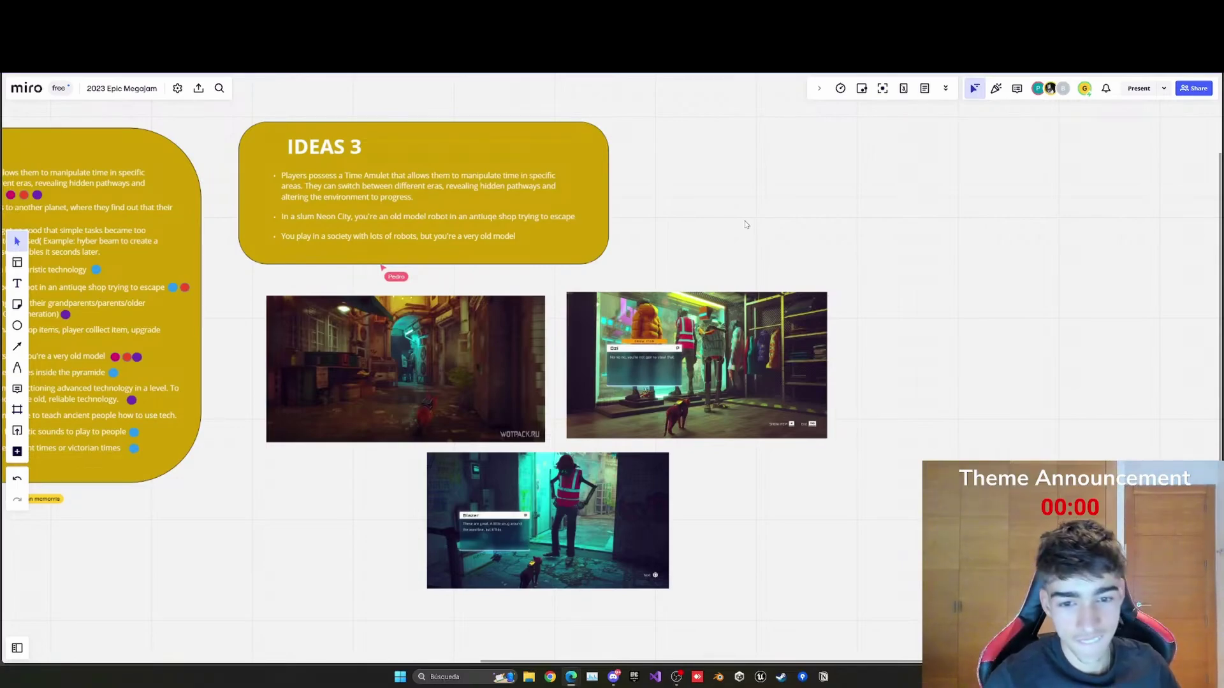
pyautogui.moveTo(746, 223); pyautogui.dragTo(776, 240)
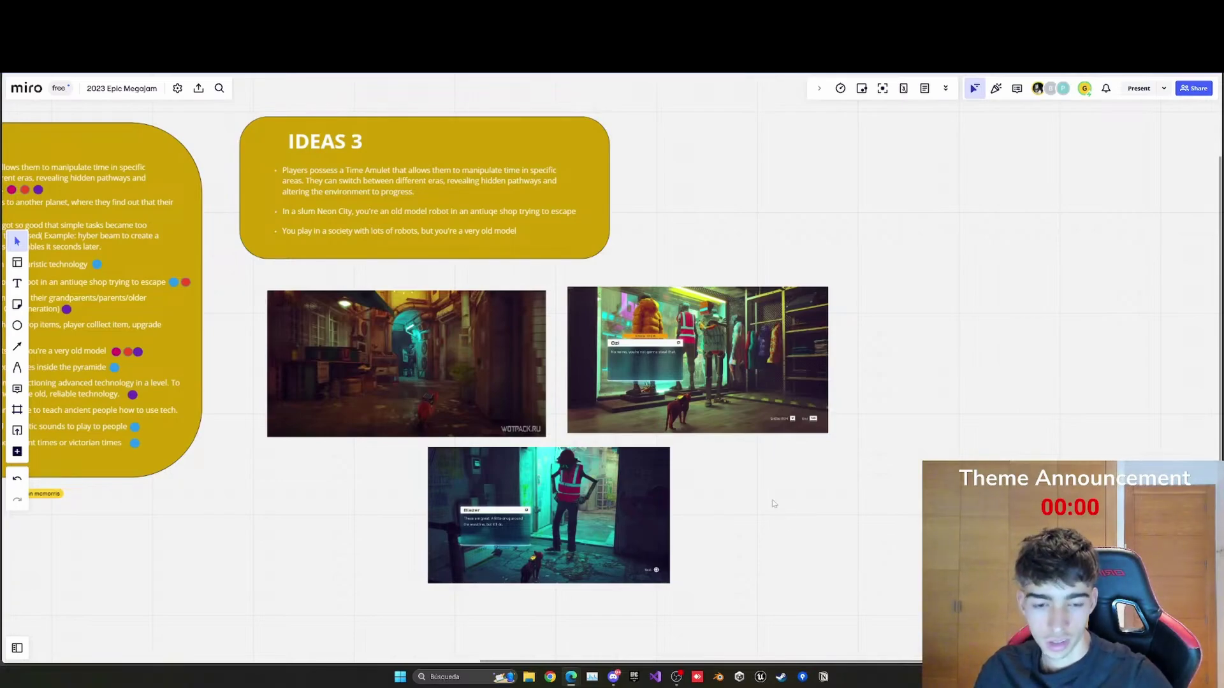
# Step: Paste the antique shop robot image beside the teal-lit doorway screenshot
pyautogui.hotkey('ctrl', 'v')
pyautogui.moveTo(798, 507); pyautogui.dragTo(592, 318, button='right')
pyautogui.moveTo(684, 382); pyautogui.dragTo(708, 400)
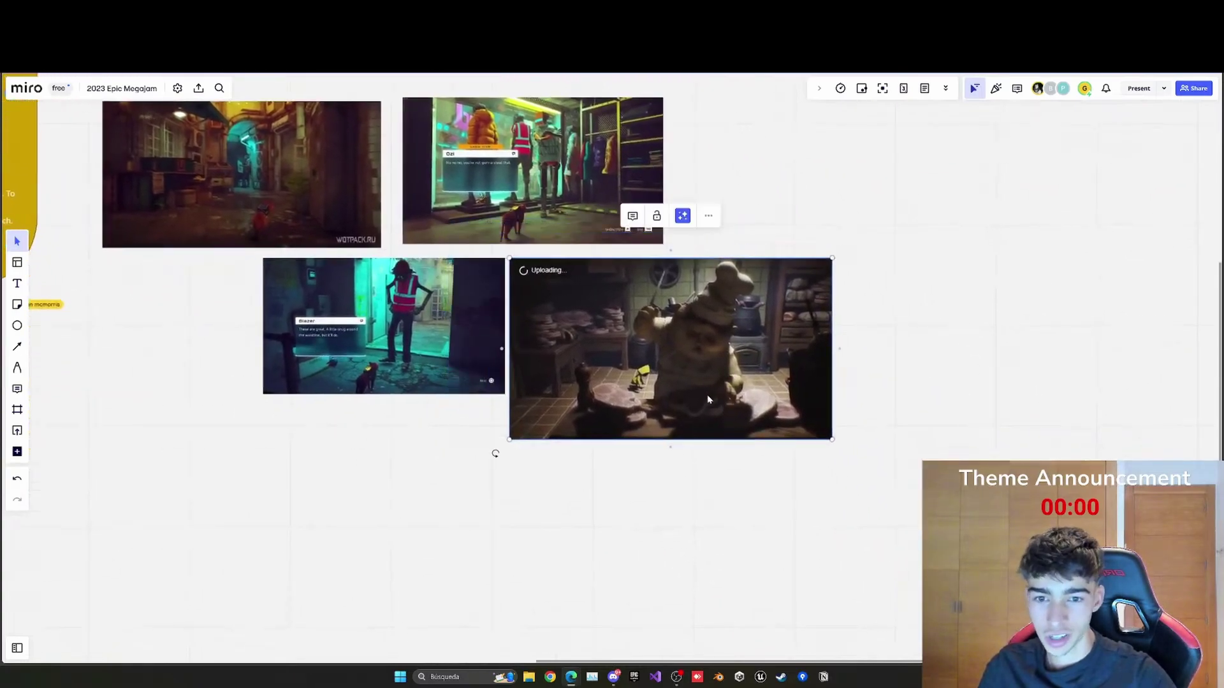
pyautogui.click(593, 477)
pyautogui.moveTo(593, 477); pyautogui.dragTo(534, 507, button='right')
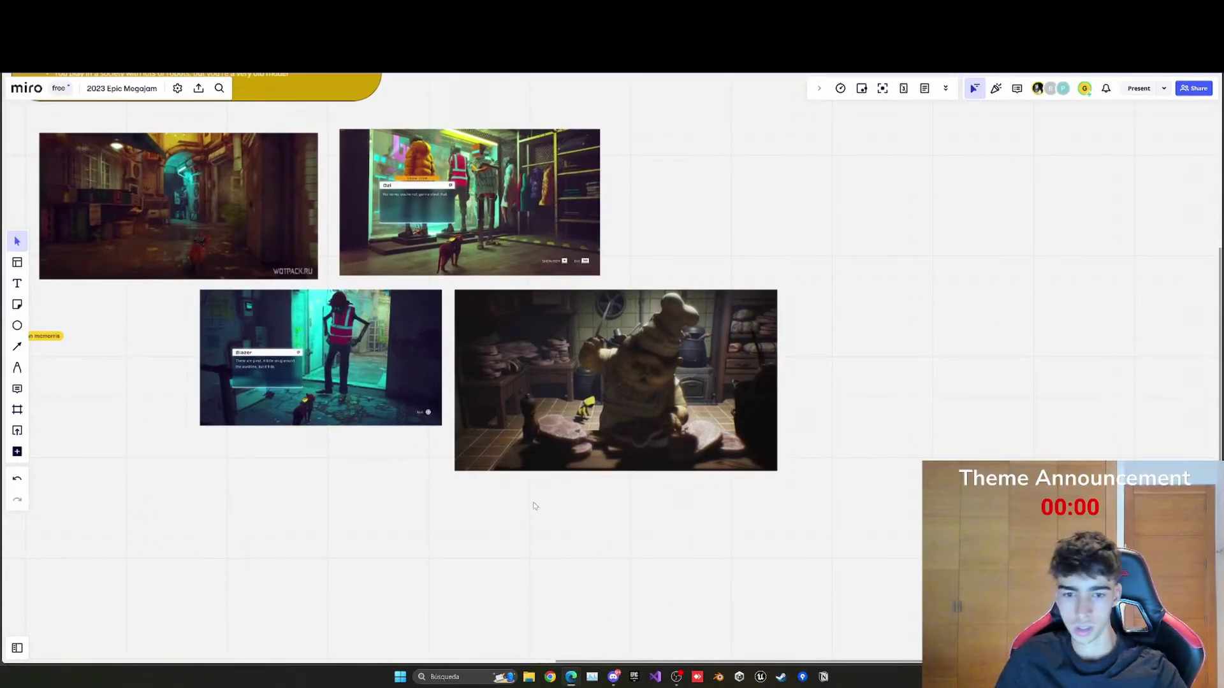
pyautogui.moveTo(503, 499); pyautogui.dragTo(529, 516, button='right')
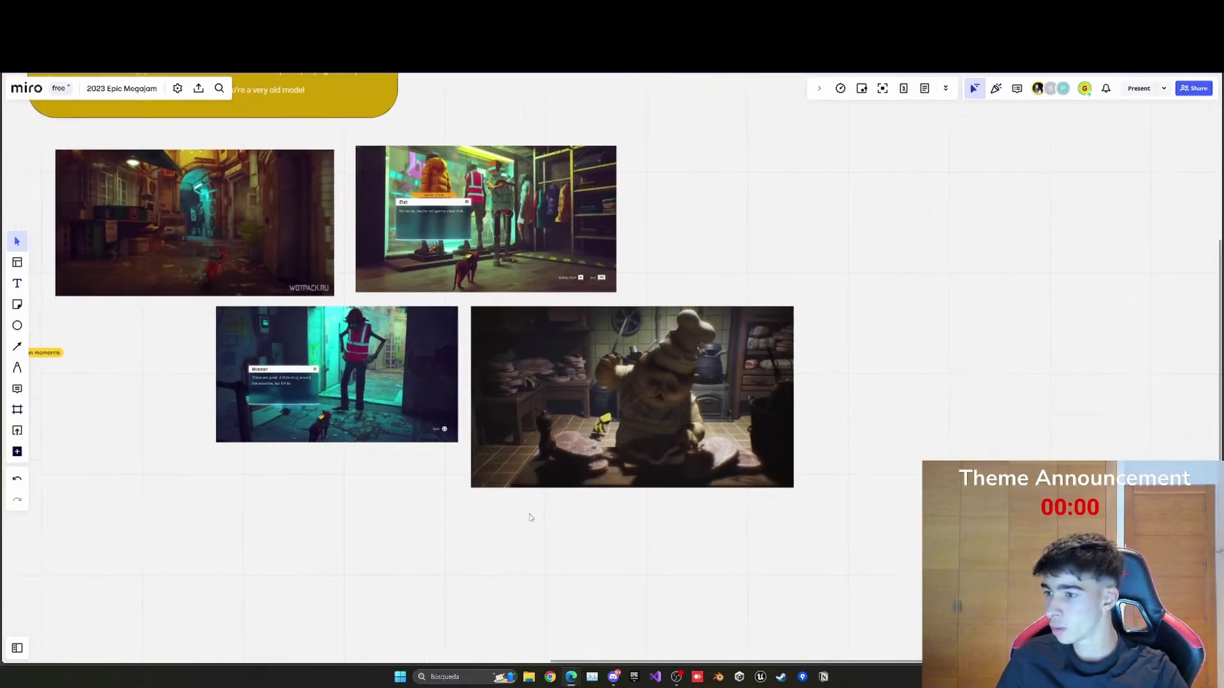
pyautogui.click(583, 437)
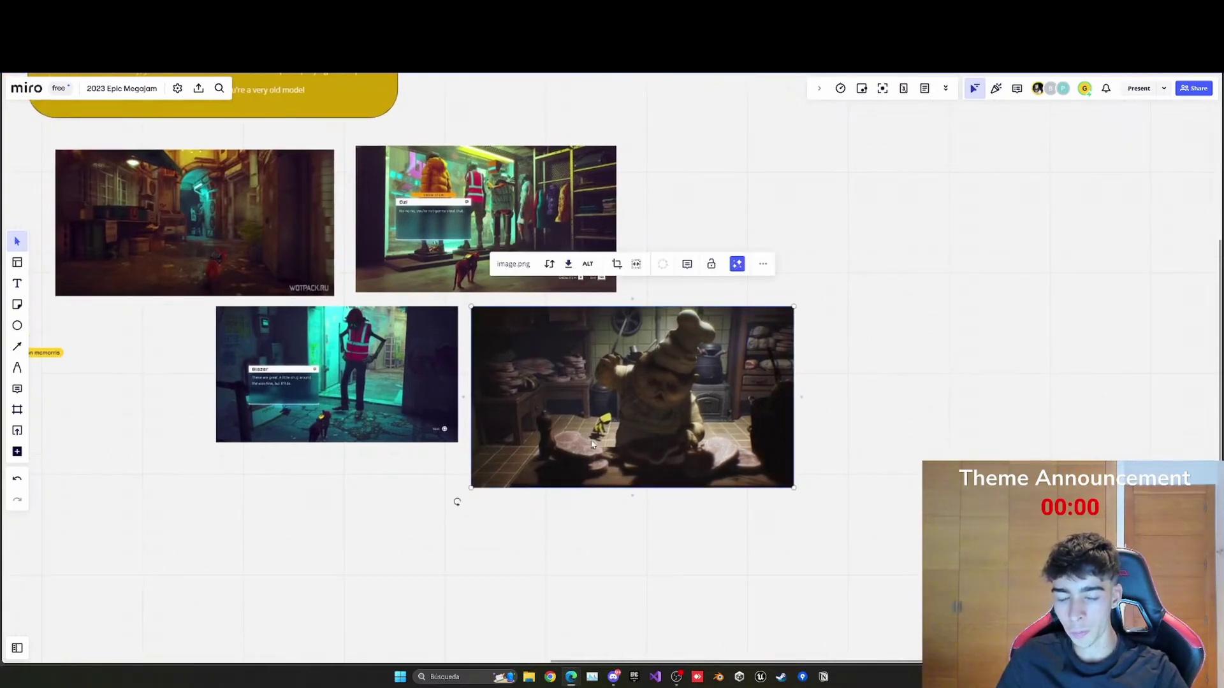
pyautogui.click(579, 511)
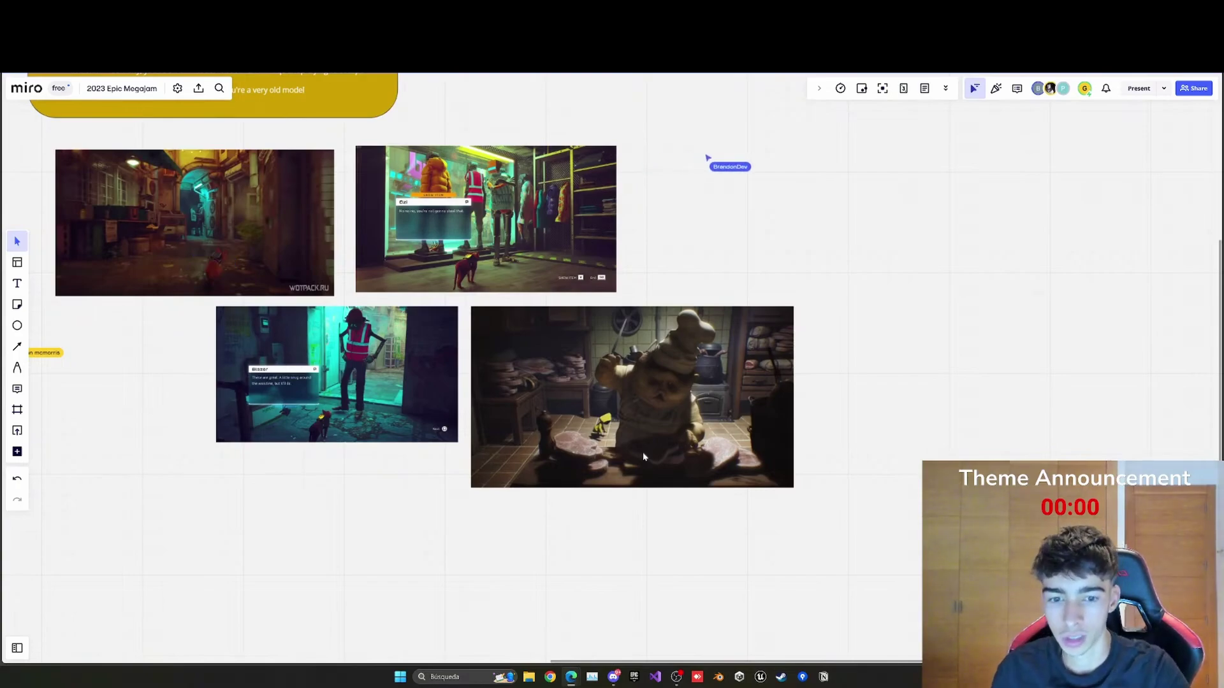
# Step: Recentre the view on the IDEAS 3 card and its four reference images
pyautogui.scroll(1, 610, 519)
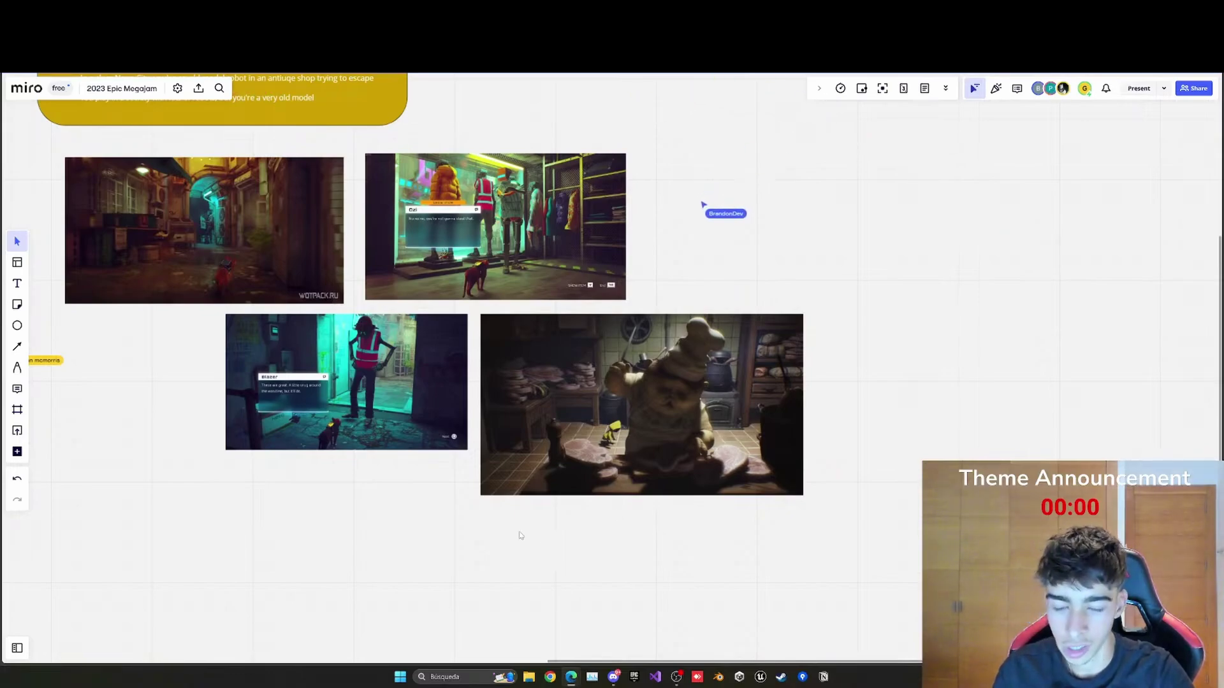
pyautogui.hscroll(-3, 522, 534)
pyautogui.scroll(1, 504, 453)
pyautogui.keyDown('ctrl'); pyautogui.scroll(-1, 525, 354); pyautogui.keyUp('ctrl')
pyautogui.hscroll(3, 497, 306)
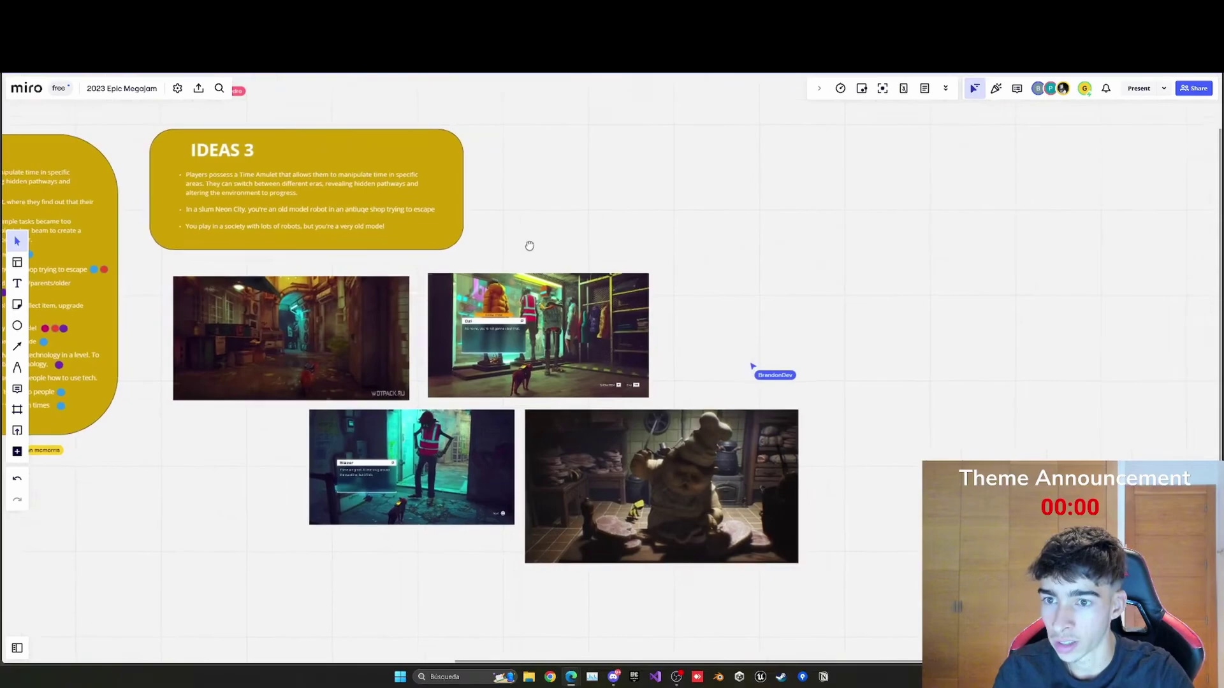
pyautogui.moveTo(472, 255); pyautogui.dragTo(393, 228)
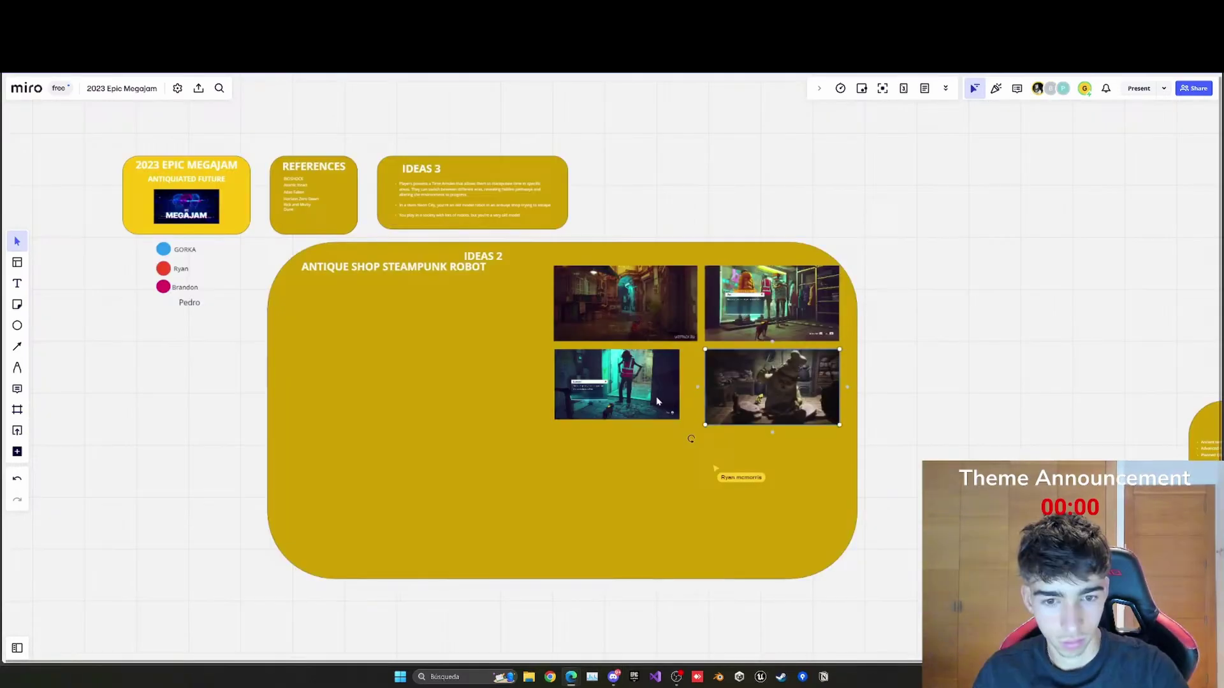
# Step: Enlarge the lower-left reference image and move the IDEAS 2 title lower in its frame
pyautogui.click(653, 403)
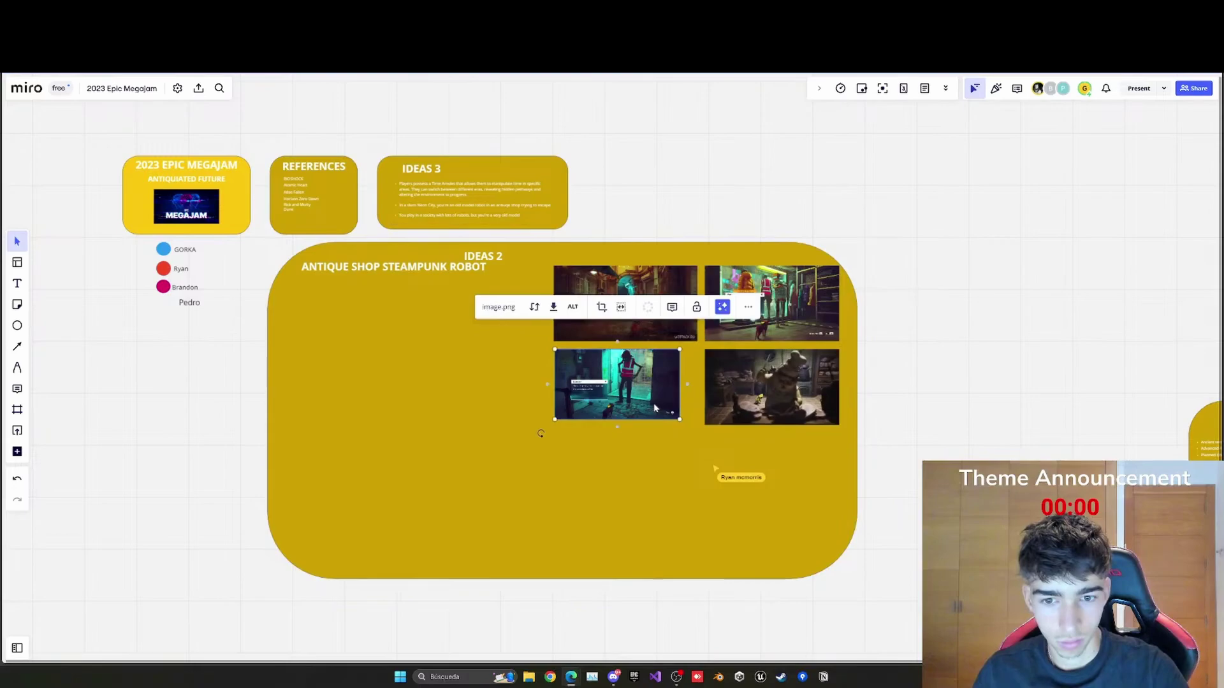
pyautogui.moveTo(679, 419); pyautogui.dragTo(697, 431)
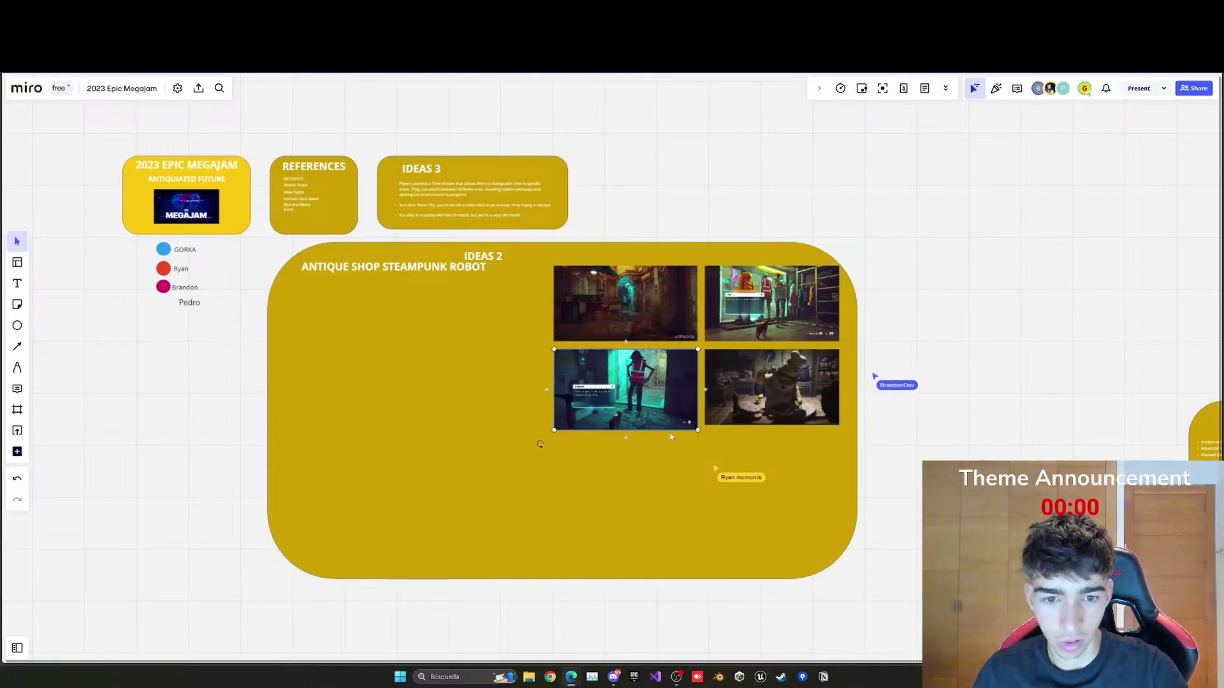
pyautogui.click(480, 292)
pyautogui.click(483, 256)
pyautogui.moveTo(483, 257); pyautogui.dragTo(466, 339)
pyautogui.moveTo(466, 339); pyautogui.dragTo(188, 287, button='right')
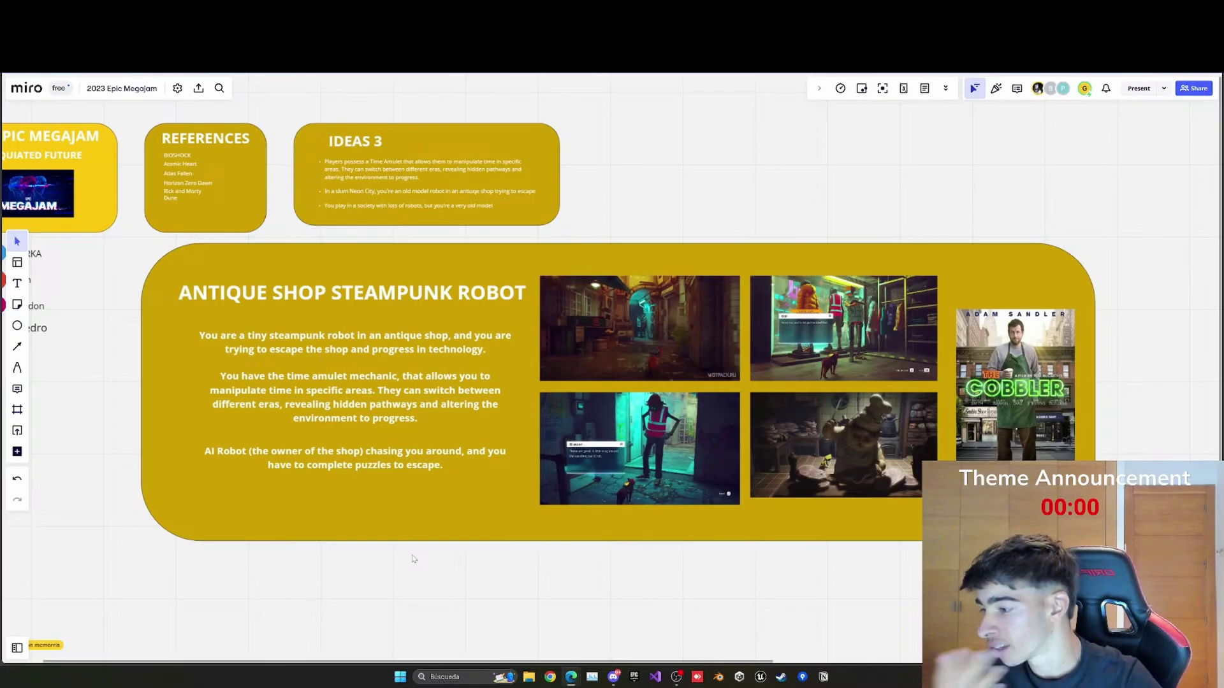
# Step: Zoom and pan around the Steampunk Robot panel's reference screenshots to inspect them
pyautogui.scroll(2, 424, 550)
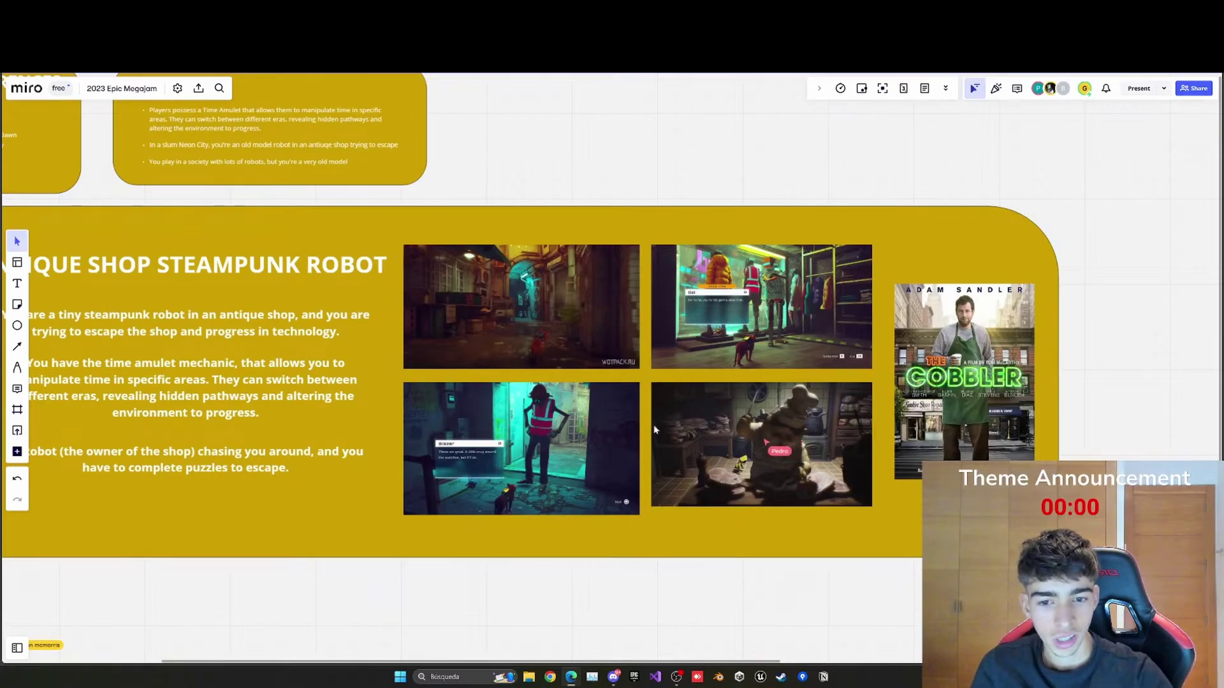
pyautogui.scroll(3, 540, 429)
pyautogui.scroll(1, 539, 429)
pyautogui.scroll(2, 541, 432)
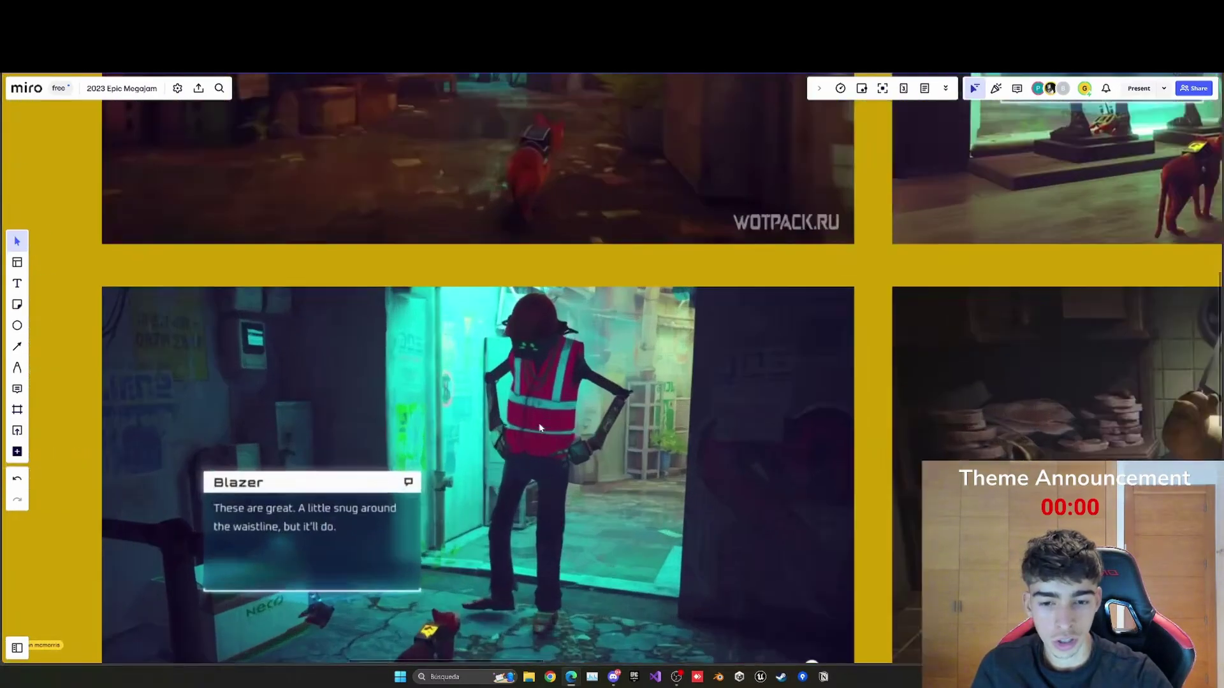
pyautogui.moveTo(541, 437); pyautogui.dragTo(536, 375, button='right')
pyautogui.scroll(-3, 540, 312)
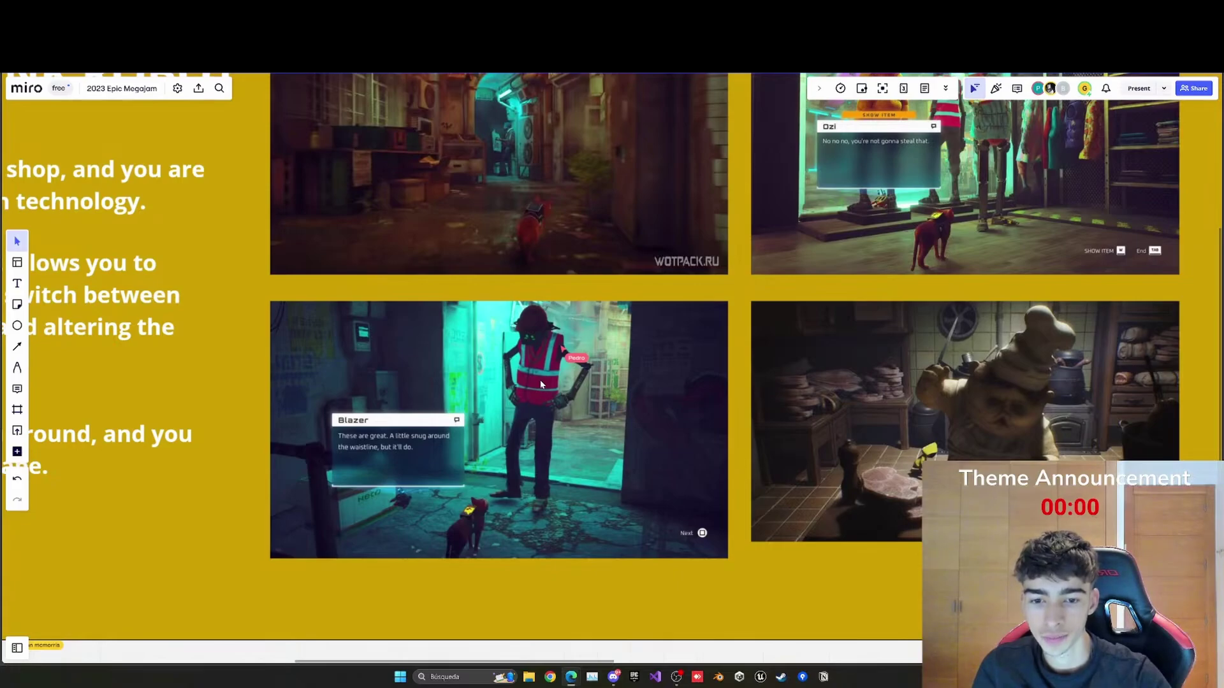
pyautogui.scroll(-3, 554, 397)
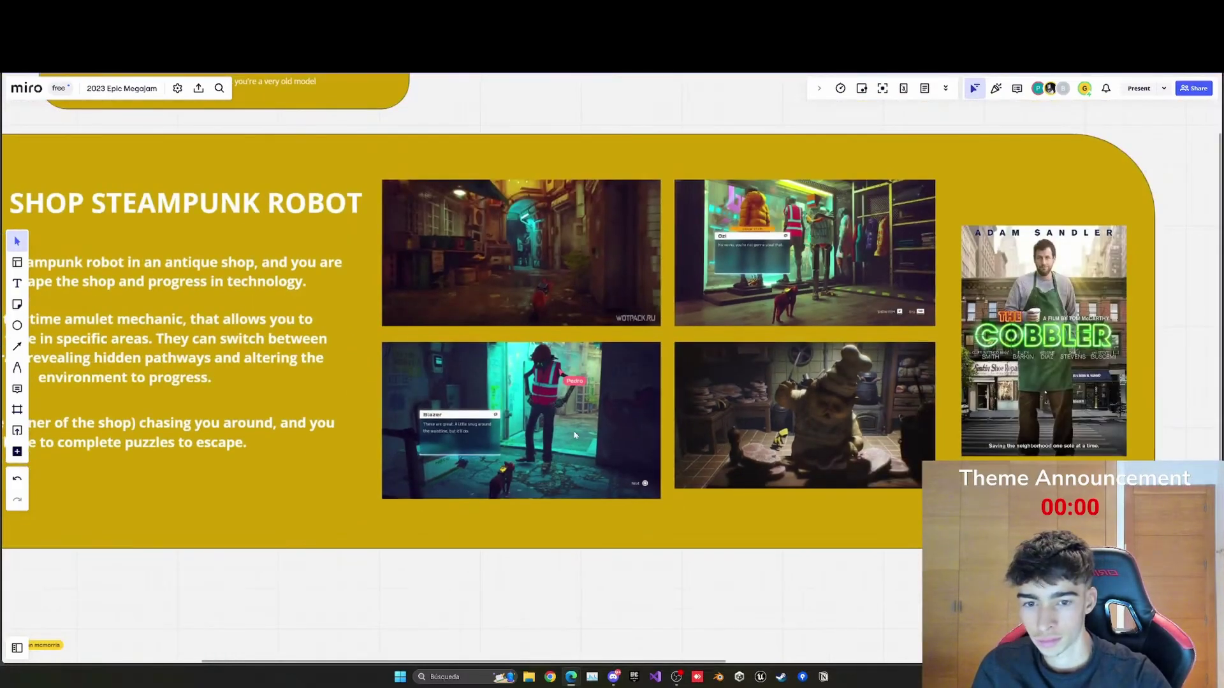
pyautogui.moveTo(573, 431); pyautogui.dragTo(540, 443, button='right')
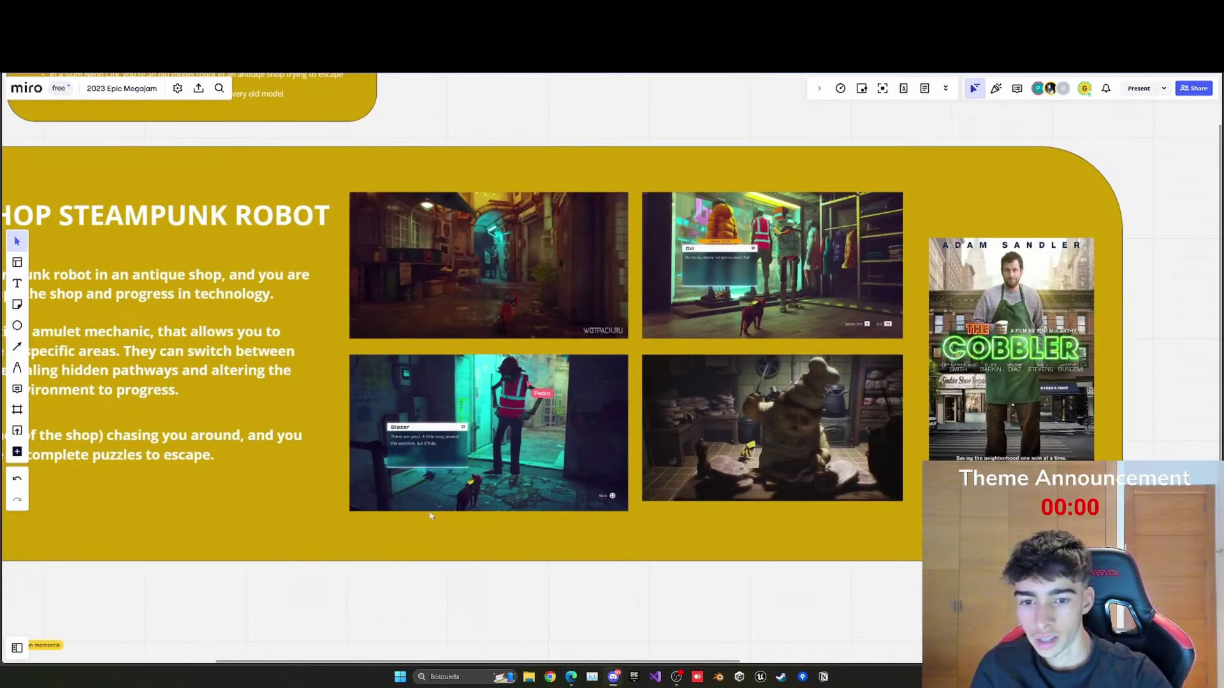
pyautogui.moveTo(520, 603); pyautogui.dragTo(557, 595, button='right')
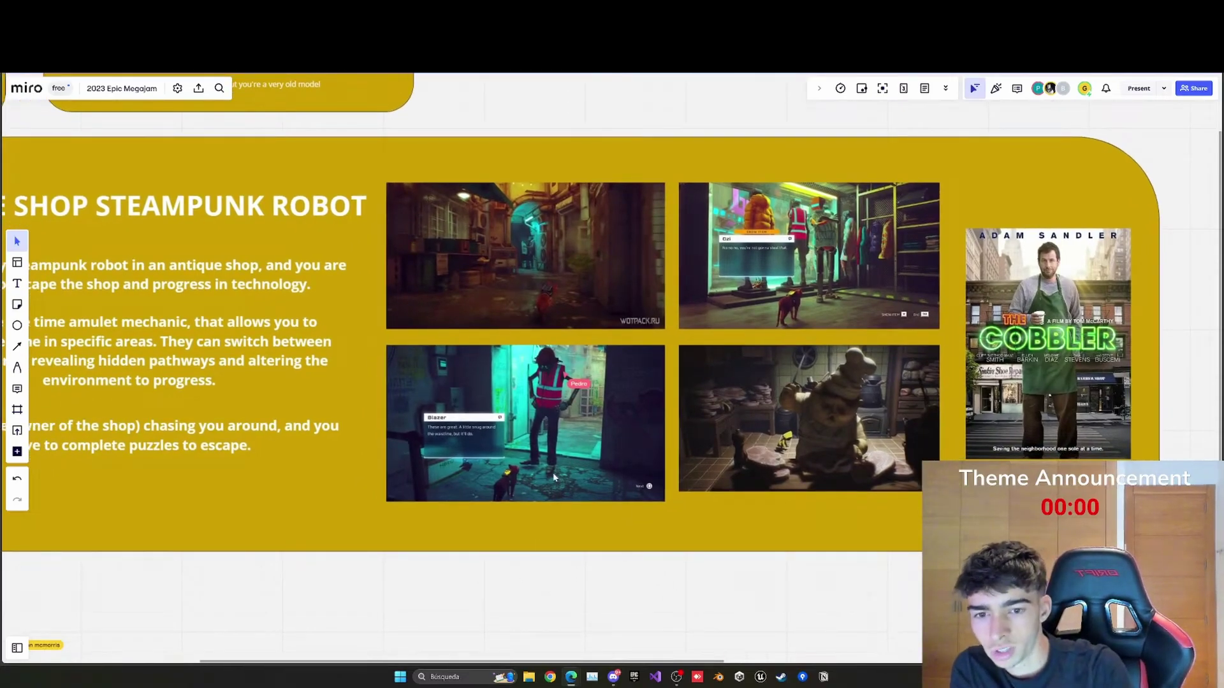
pyautogui.scroll(6, 546, 369)
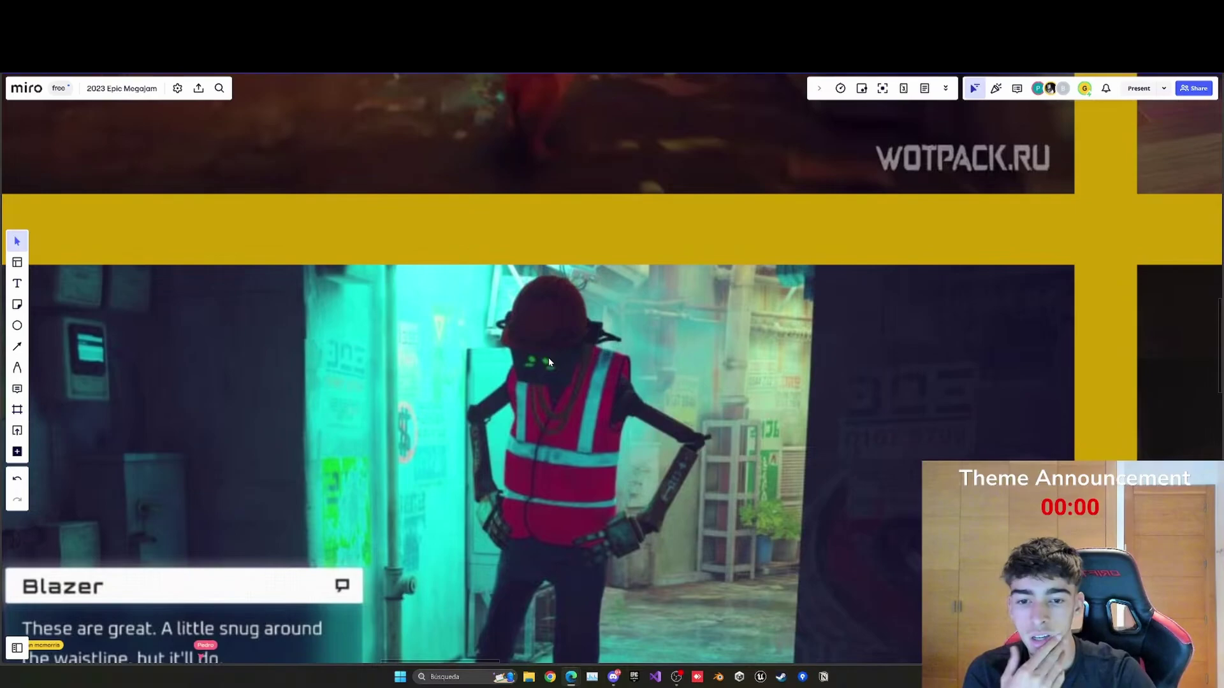
# Step: Zoom out and pan until the TASKS panel with its divider line shows below
pyautogui.scroll(-5, 548, 362)
pyautogui.scroll(-3, 666, 365)
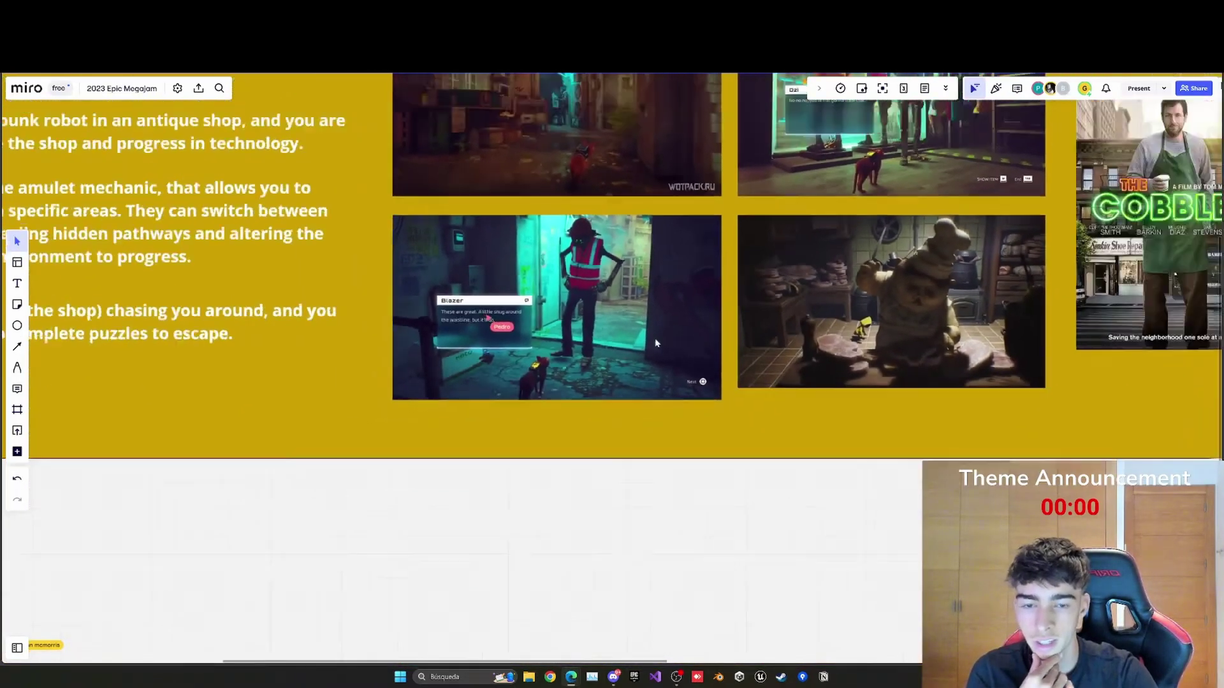
pyautogui.moveTo(656, 339); pyautogui.dragTo(657, 416, button='right')
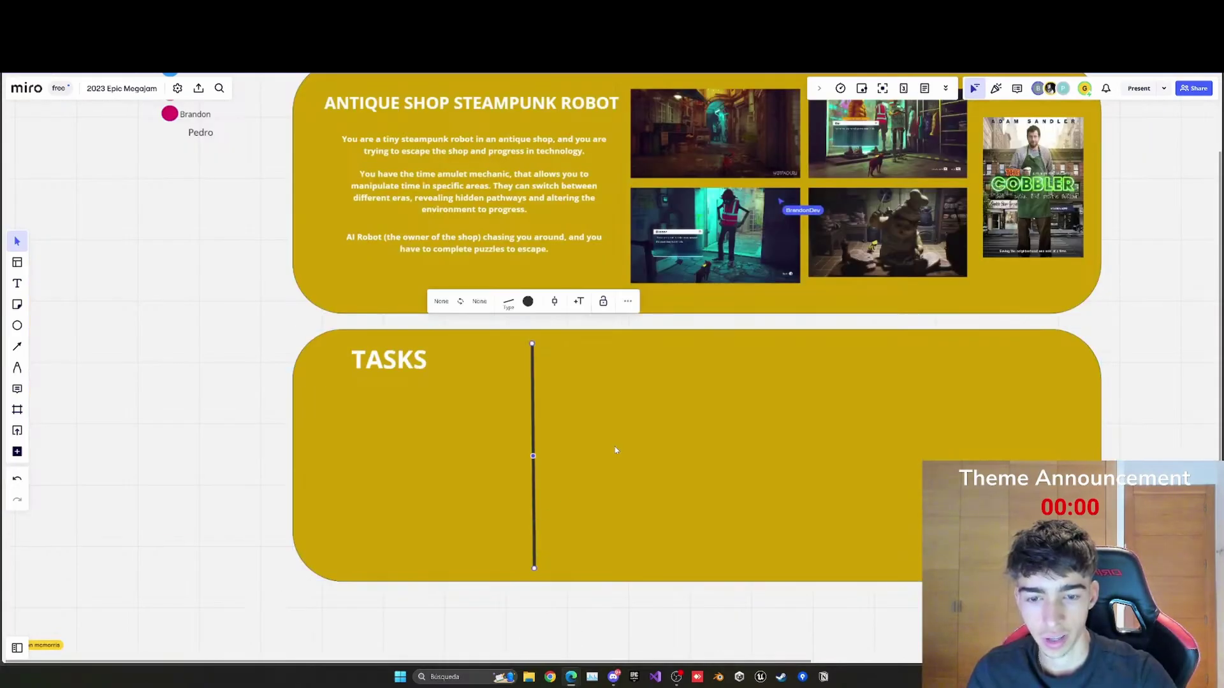
# Step: Paste two more vertical divider lines and spread them across the TASKS panel
pyautogui.hotkey('ctrl', 'v')
pyautogui.moveTo(746, 433); pyautogui.dragTo(741, 484)
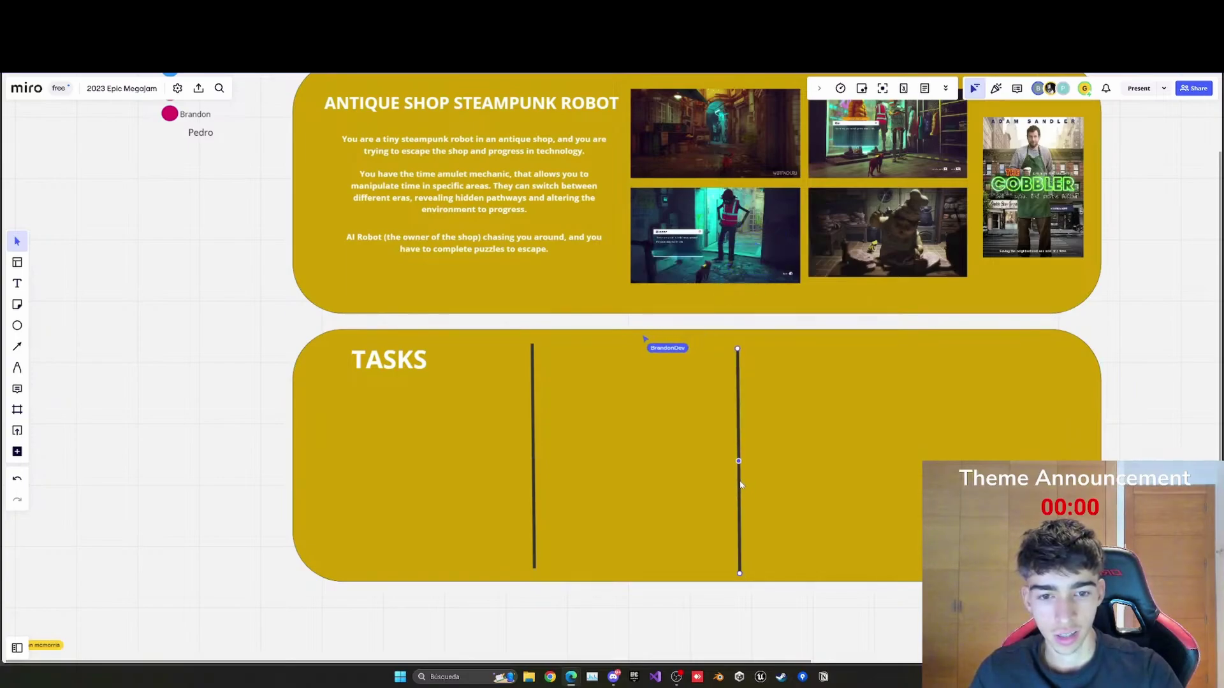
pyautogui.hotkey('ctrl', 'v')
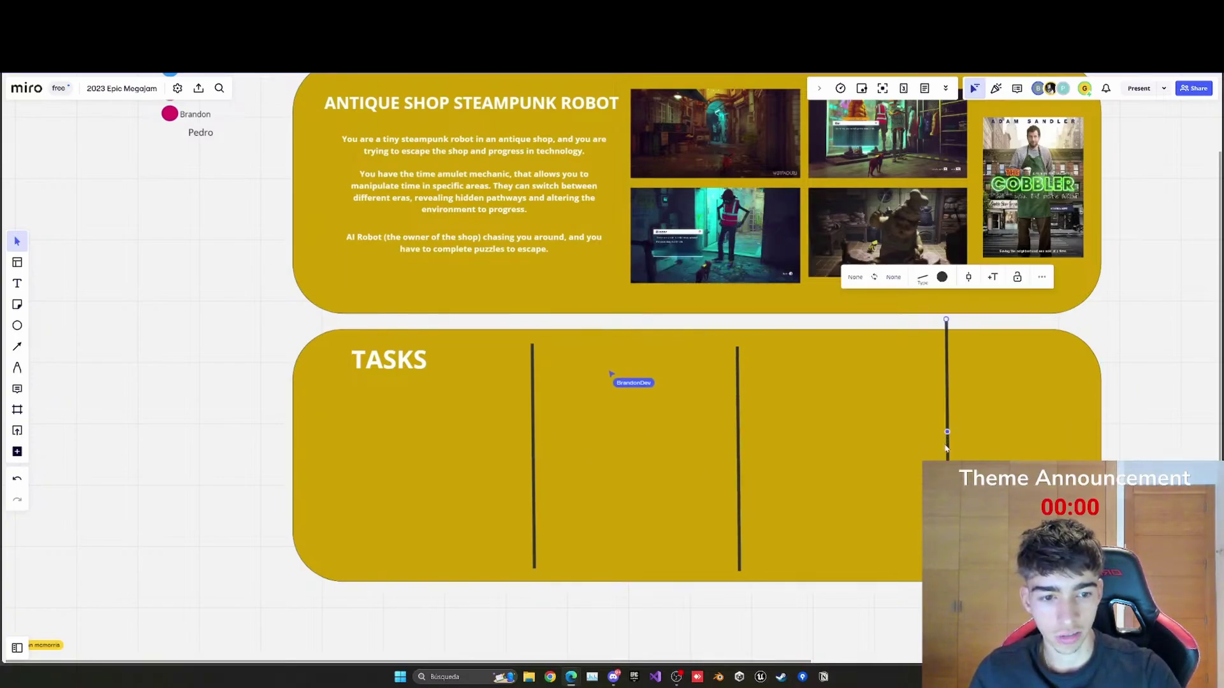
pyautogui.moveTo(946, 448); pyautogui.dragTo(962, 472)
# Step: Move the TASKS heading to the panel's left edge
pyautogui.click(405, 370)
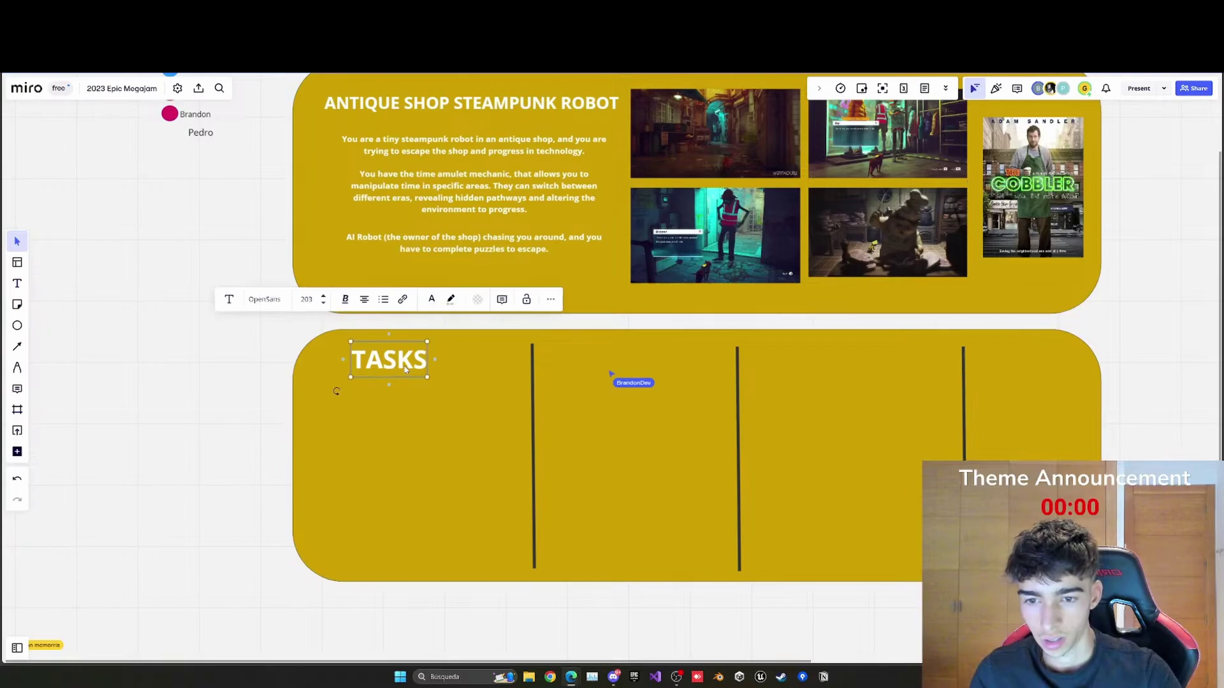
pyautogui.click(383, 415)
pyautogui.moveTo(390, 361); pyautogui.dragTo(356, 360)
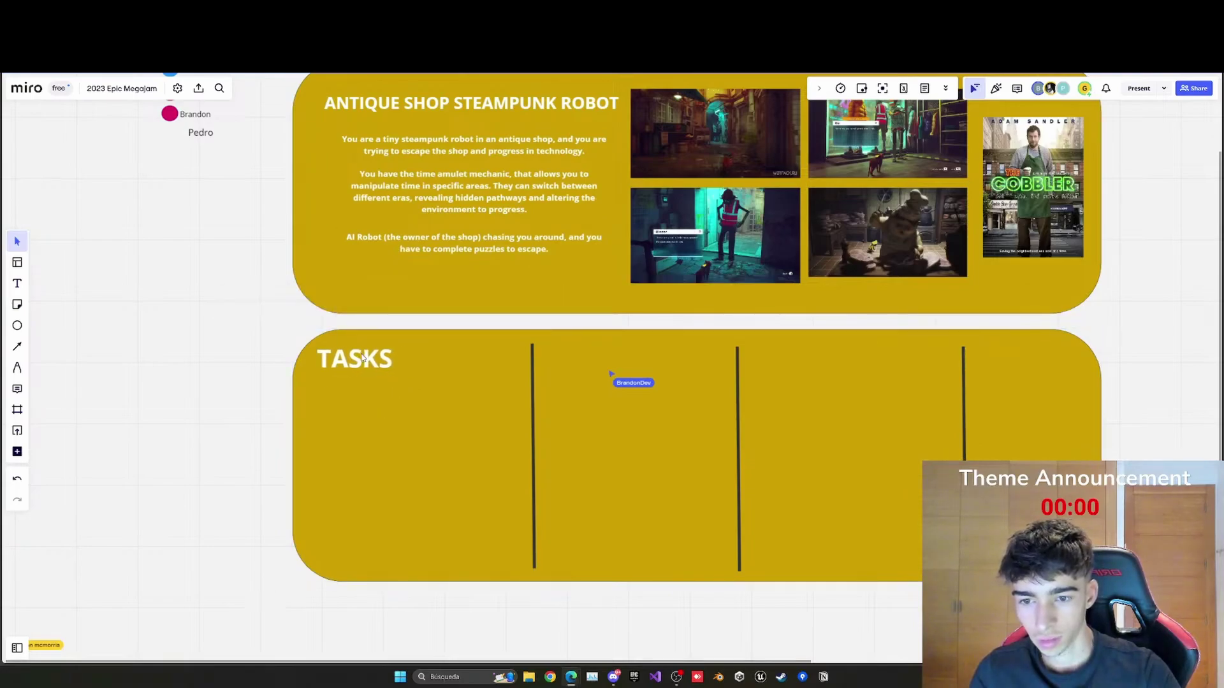
# Step: Duplicate the heading, retype it as 'Programmer' and resize it to fit its column
pyautogui.hotkey('ctrl', 'd')
pyautogui.doubleClick(468, 367)
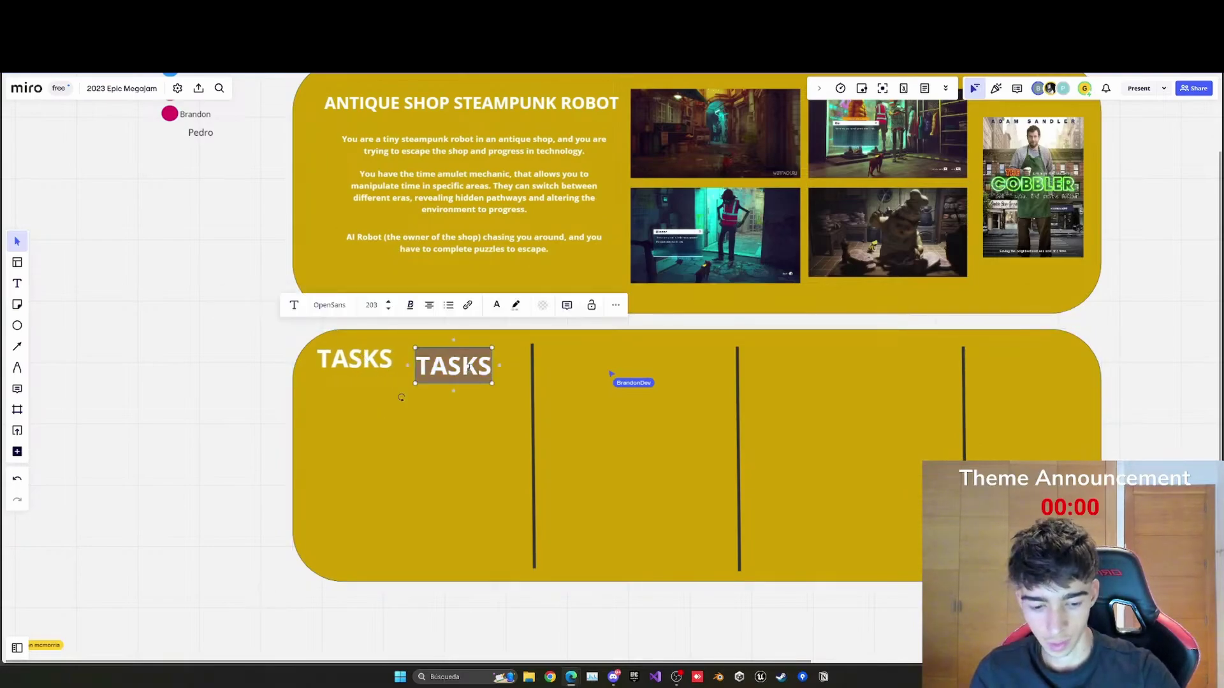
pyautogui.write('ogrammer')
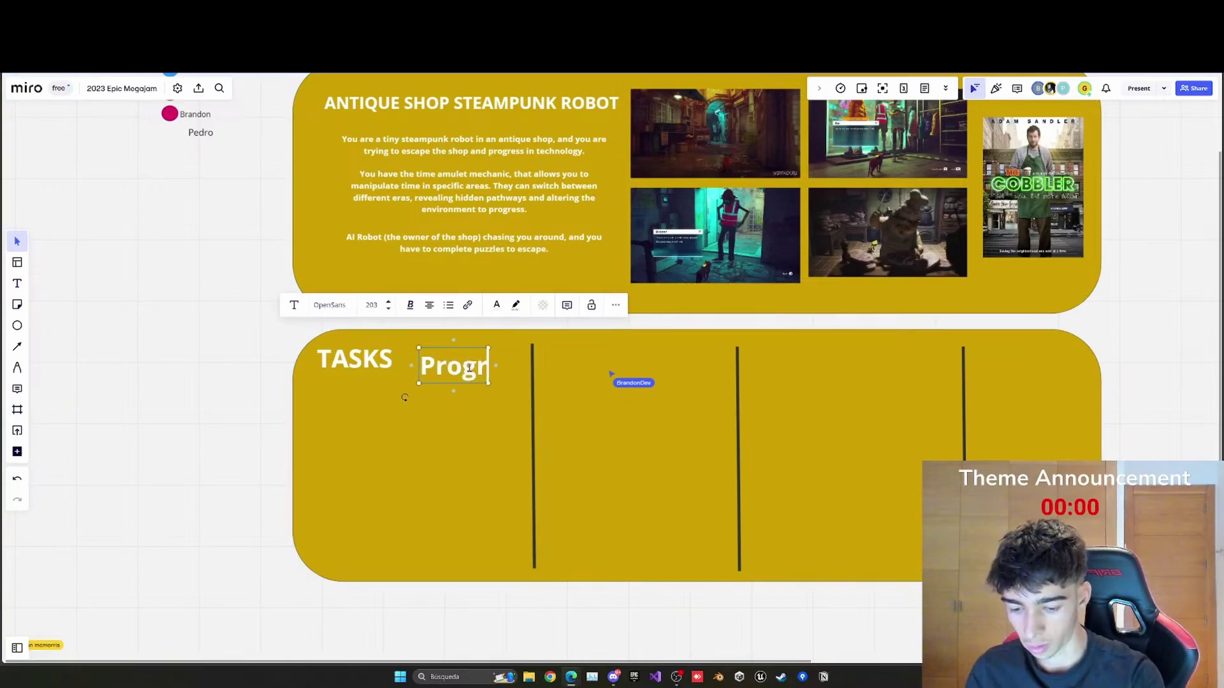
pyautogui.click(477, 374)
pyautogui.click(476, 374)
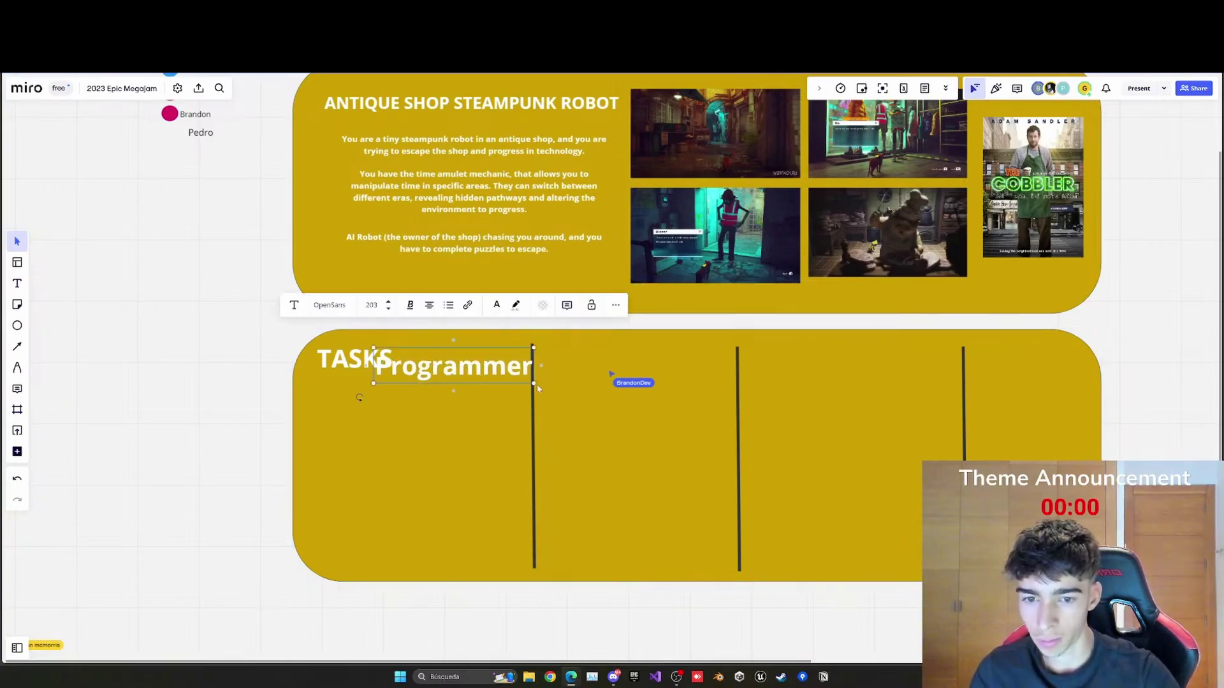
pyautogui.moveTo(537, 384); pyautogui.dragTo(470, 360)
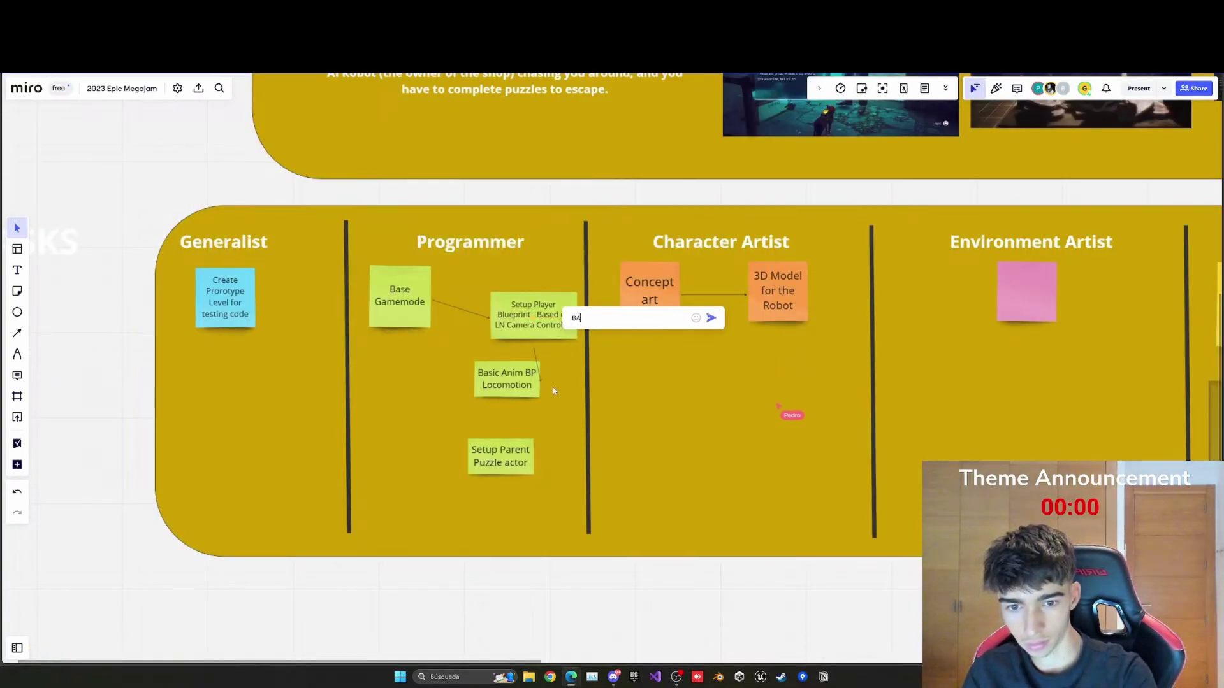
pyautogui.press('BackSpace')
pyautogui.press('BackSpace')
pyautogui.press('BackSpace')
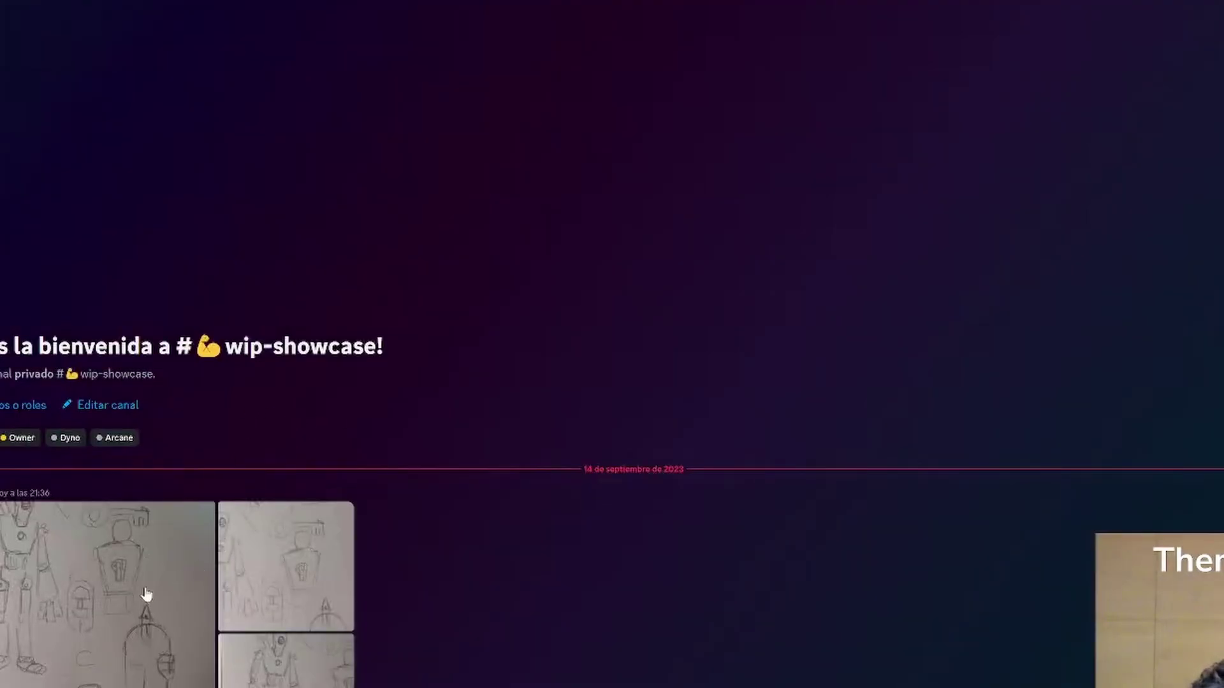
# Step: Open three wip-showcase robot sketches full size in turn, ending on the lower-right one
pyautogui.click(146, 594)
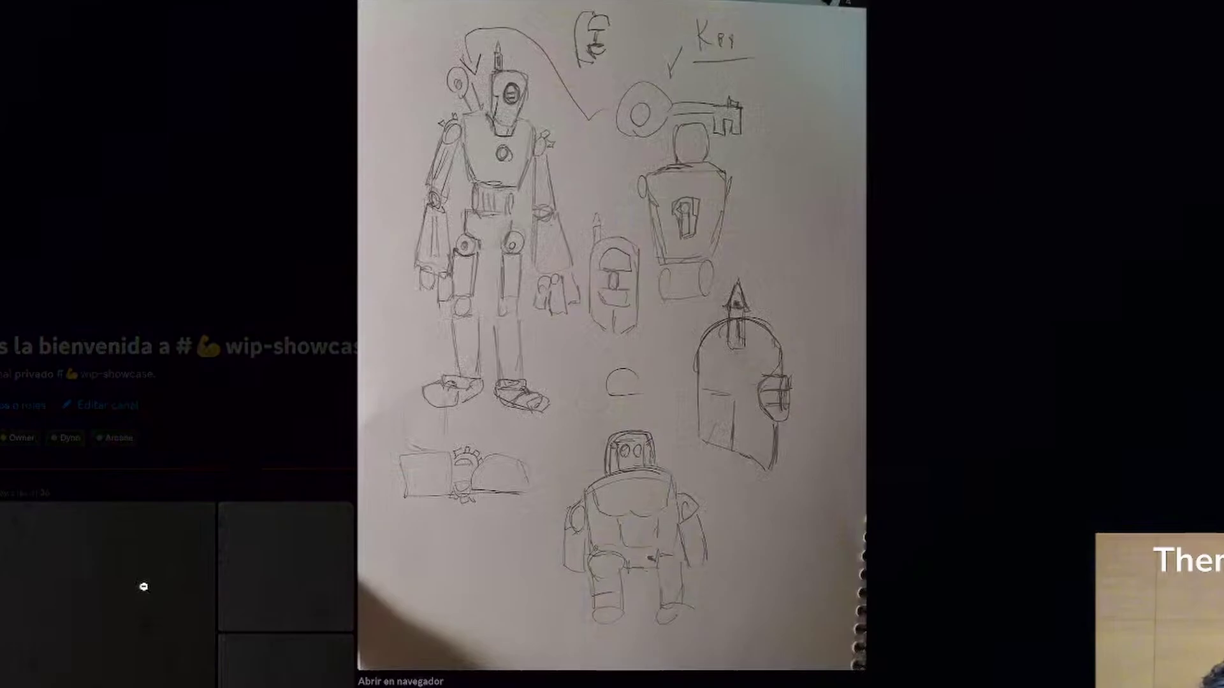
pyautogui.click(247, 614)
pyautogui.click(272, 587)
pyautogui.click(274, 587)
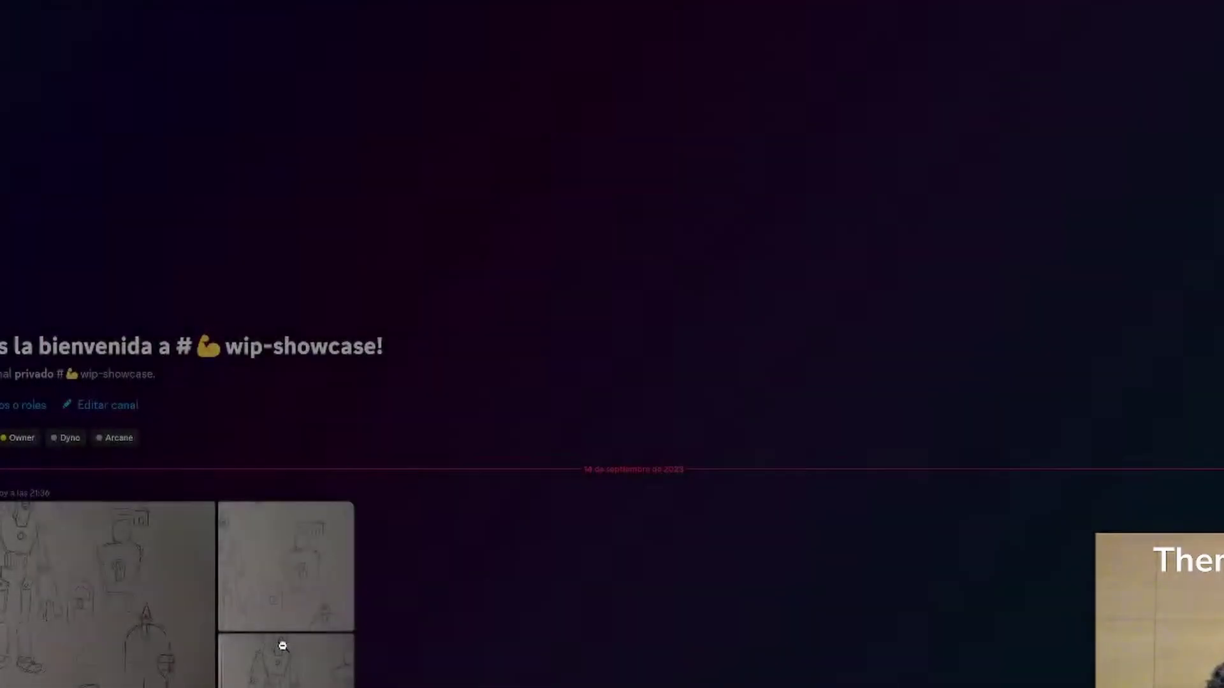
pyautogui.click(287, 666)
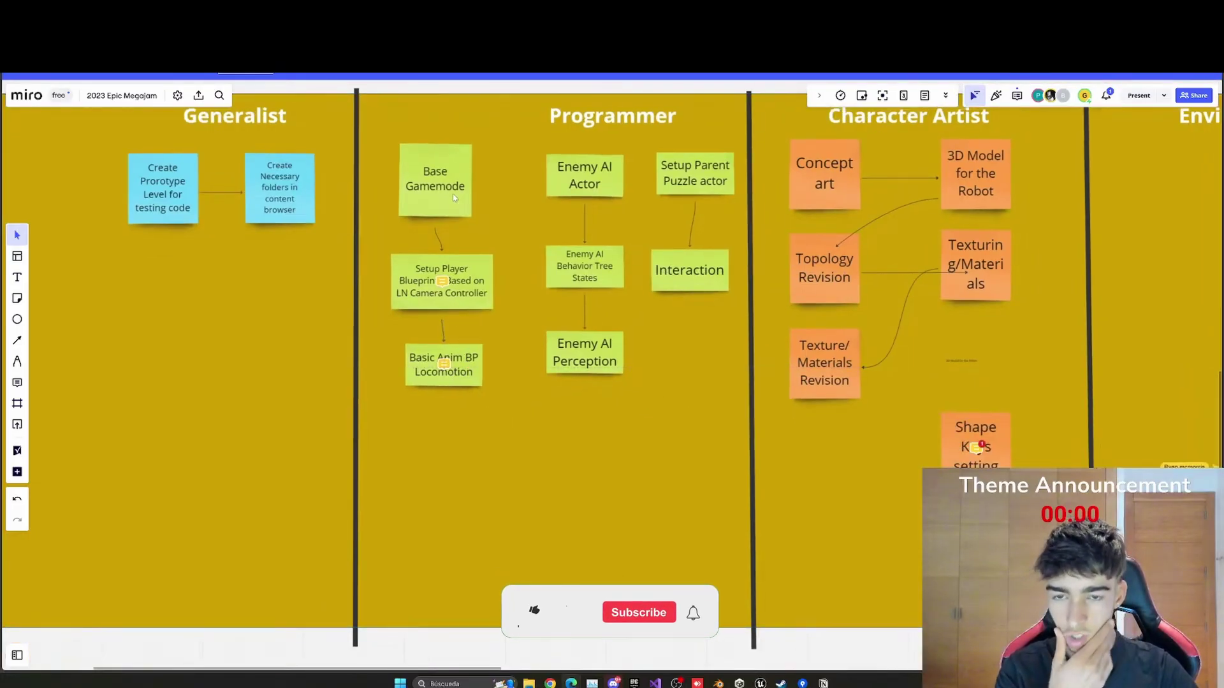
# Step: Line up Base Gamemode, Setup Player Blueprint and Basic Anim BP Locomotion stickies vertically
pyautogui.moveTo(447, 191); pyautogui.dragTo(442, 191)
pyautogui.moveTo(470, 274); pyautogui.dragTo(459, 269)
pyautogui.moveTo(463, 371); pyautogui.dragTo(450, 363)
# Step: Pan to the Generalist column and finish the 'Back Toy Key health progress bar' sticky
pyautogui.scroll(-3, 450, 363)
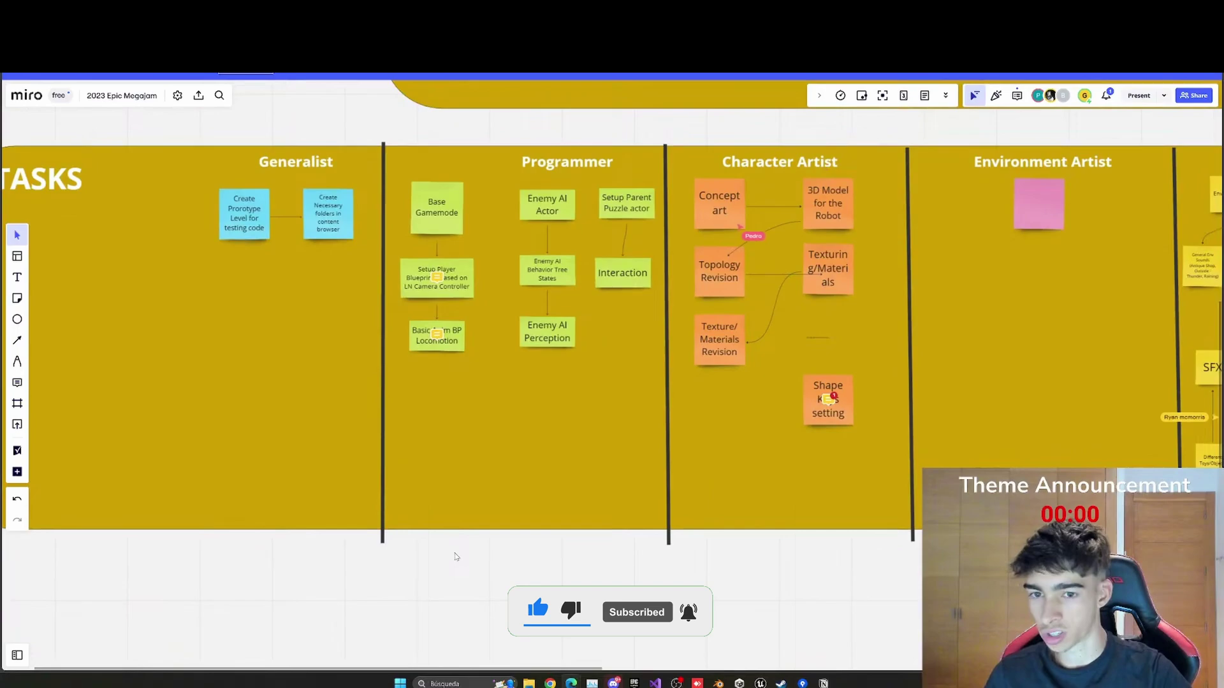
pyautogui.scroll(-5, 622, 428)
pyautogui.moveTo(625, 418); pyautogui.dragTo(587, 447, button='right')
pyautogui.scroll(-2, 574, 418)
pyautogui.scroll(8, 564, 361)
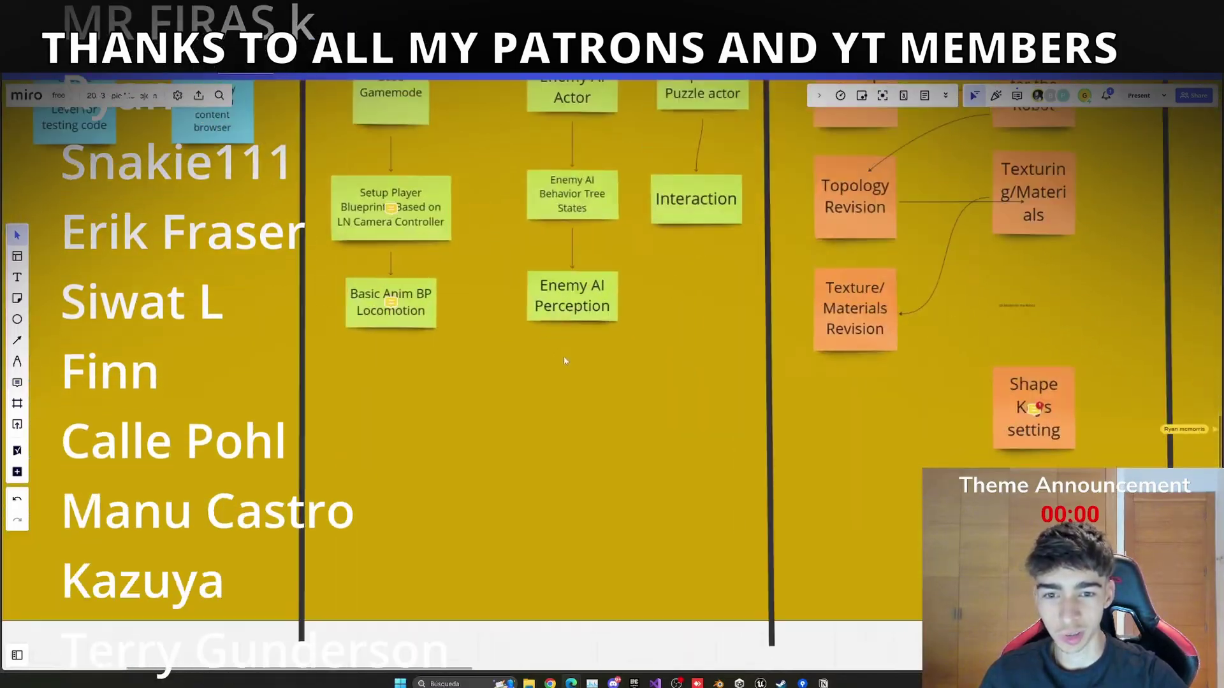
pyautogui.moveTo(564, 360); pyautogui.dragTo(545, 410, button='right')
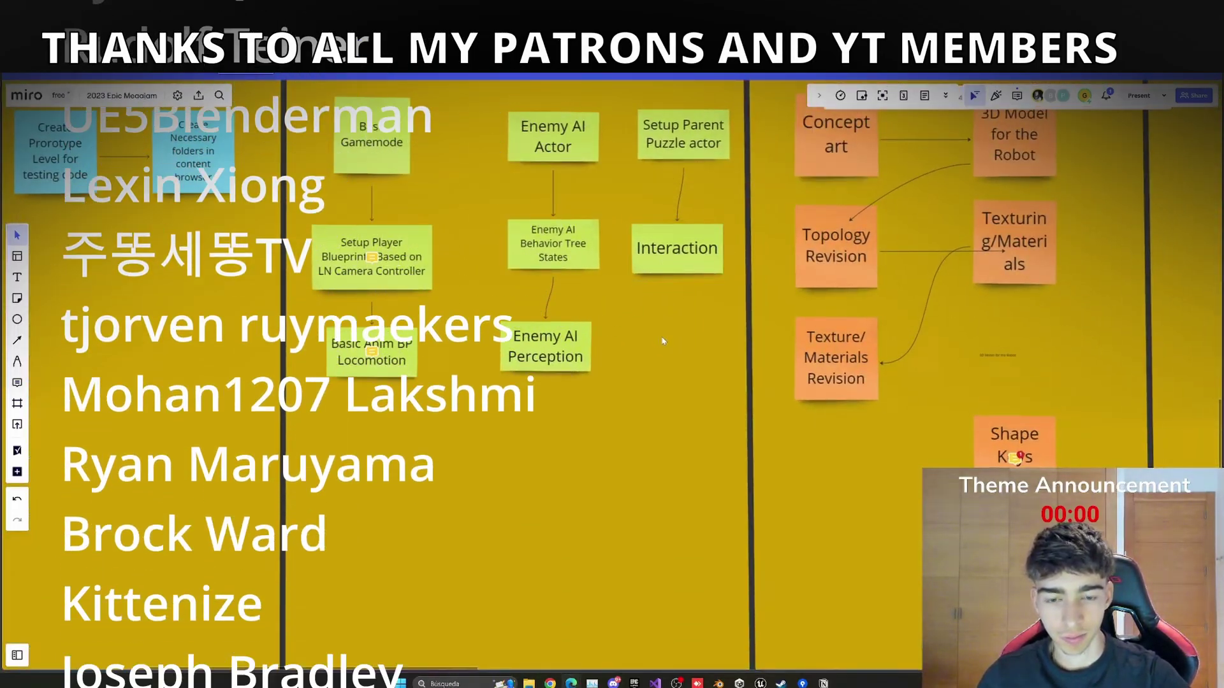
pyautogui.scroll(-2, 663, 341)
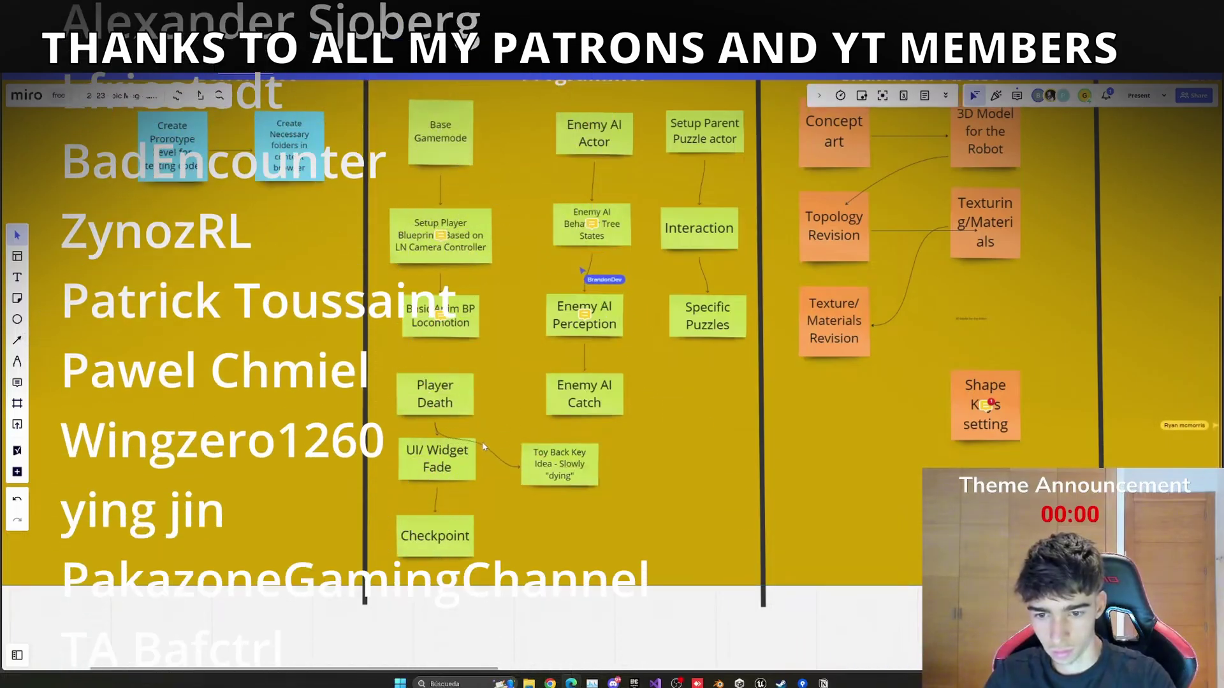
pyautogui.moveTo(491, 434); pyautogui.dragTo(679, 433, button='right')
pyautogui.scroll(1, 680, 434)
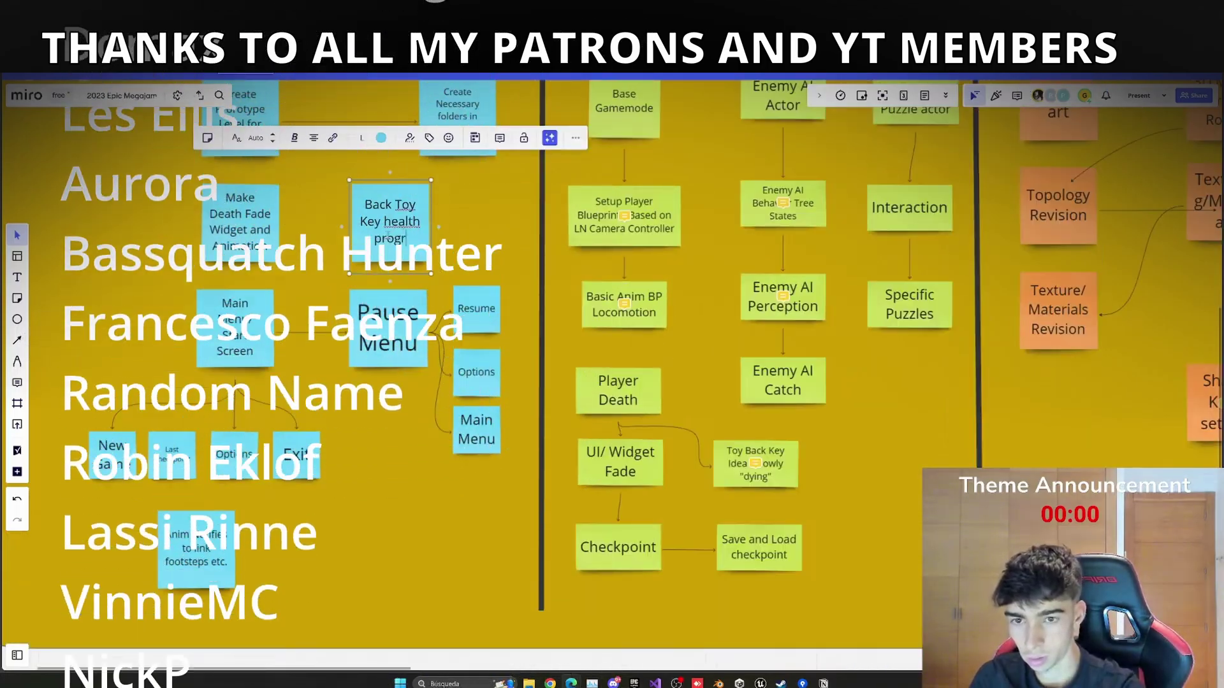
pyautogui.write('ess bar')
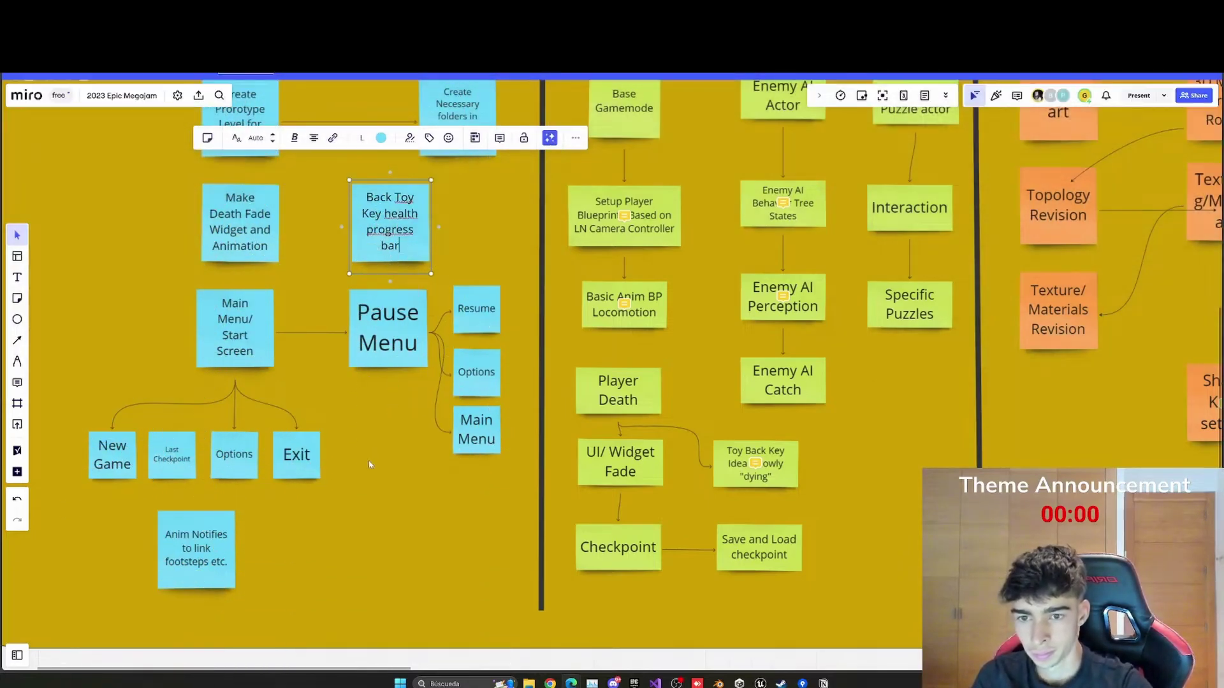
pyautogui.scroll(-5, 232, 440)
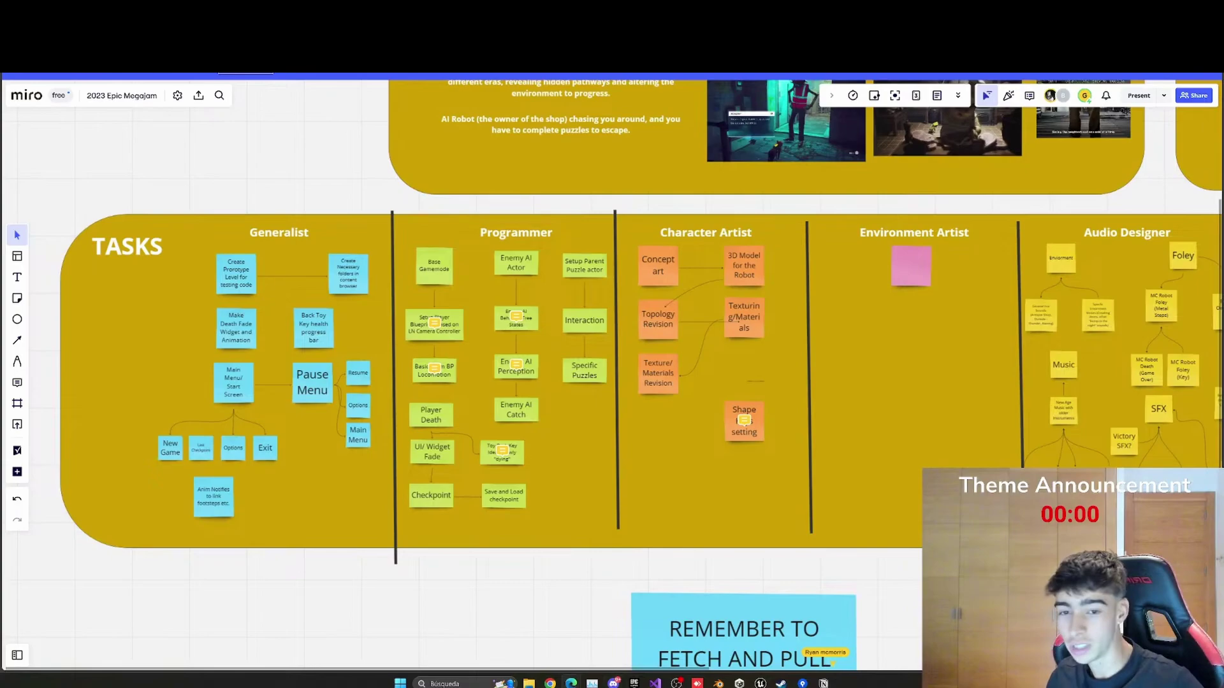
pyautogui.scroll(-5, 350, 164)
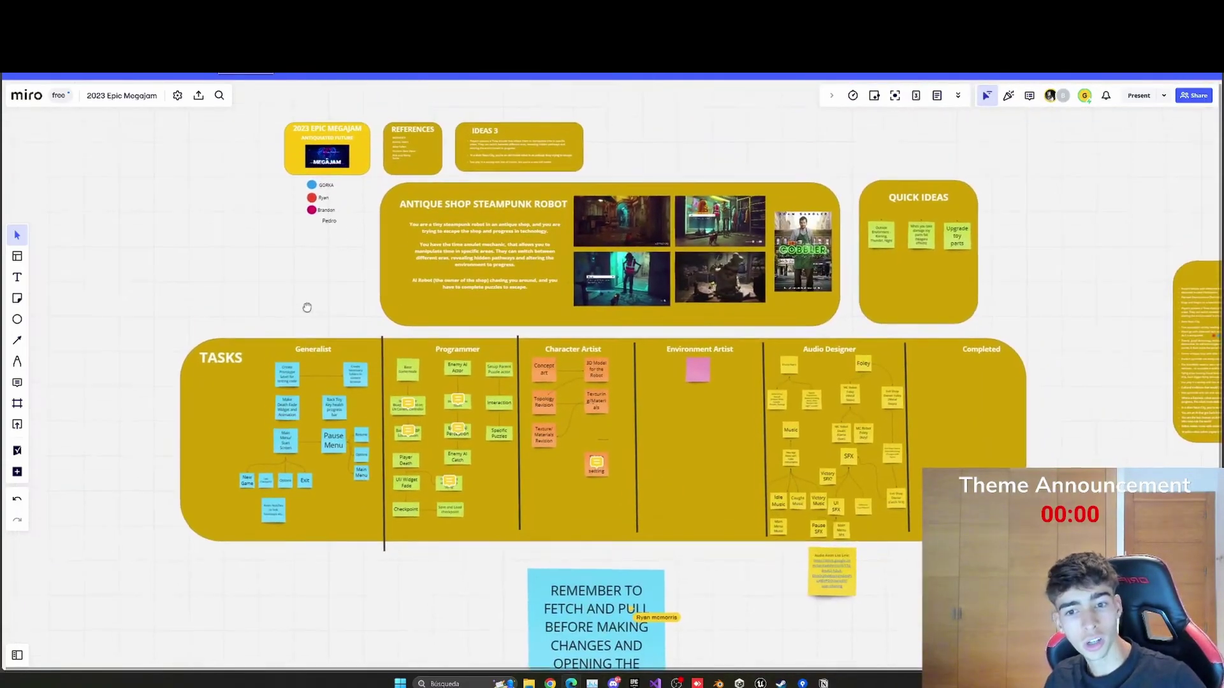
pyautogui.scroll(-3, 290, 322)
pyautogui.hscroll(3, 257, 327)
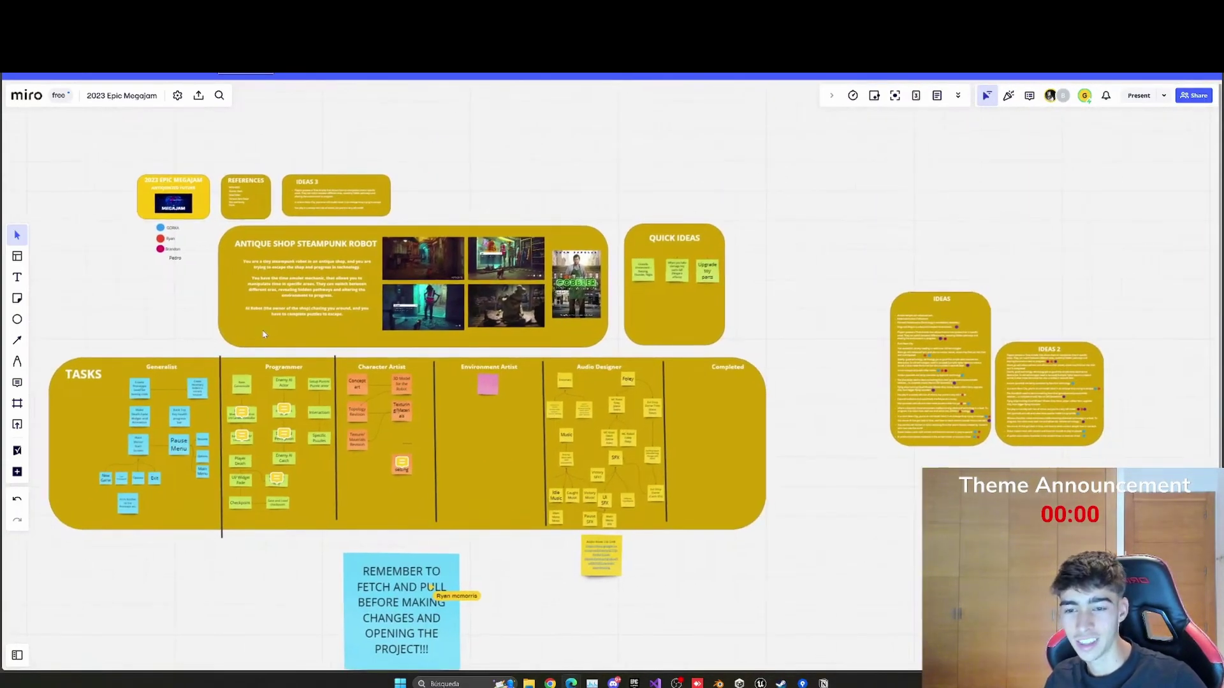